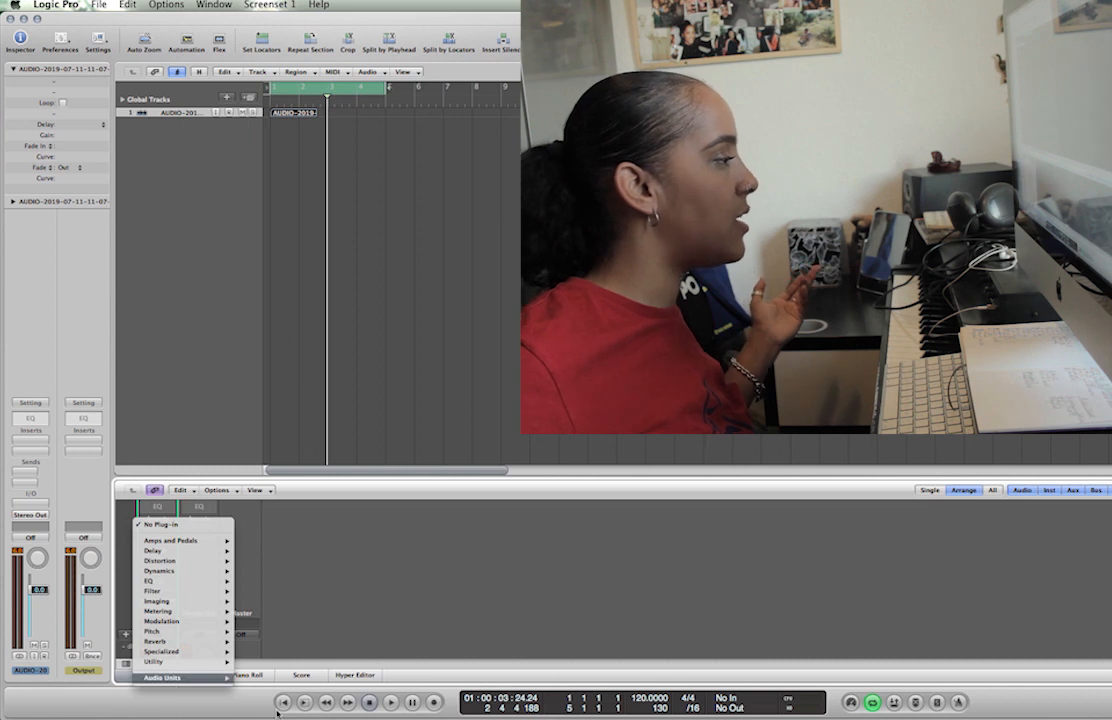
Insert the stereo Waves X-Noise plug-in on the audio track
mouse_move(252, 702)
scroll(360, 280, "down", 15)
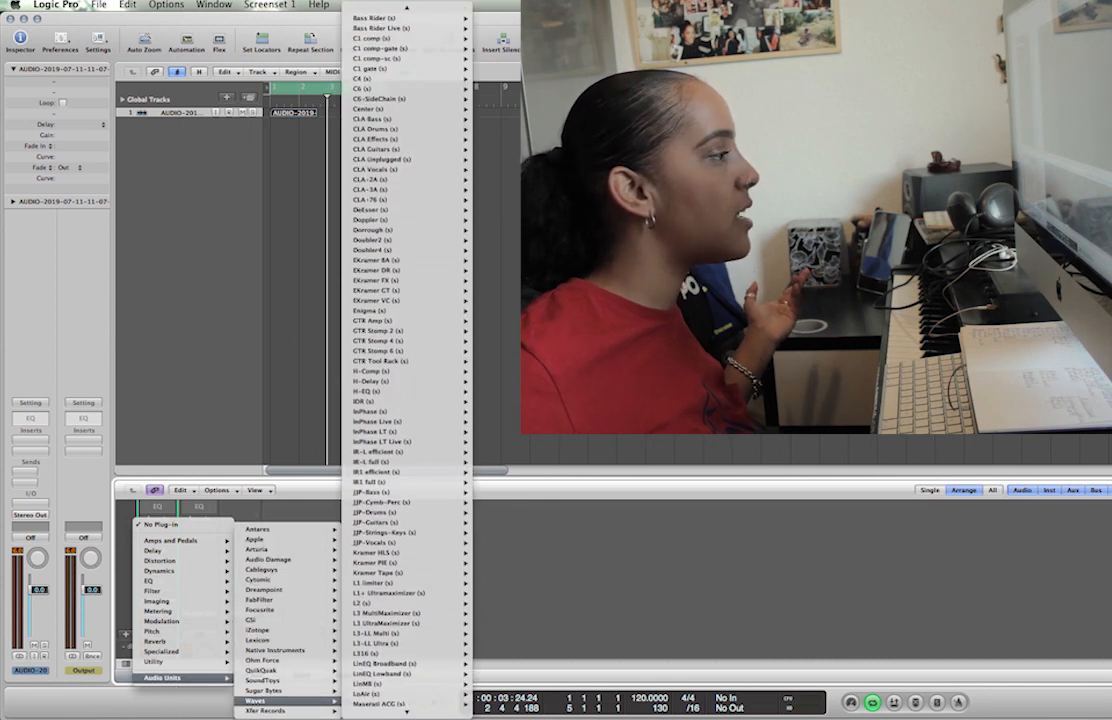
scroll(441, 694, "down", 5)
mouse_move(441, 692)
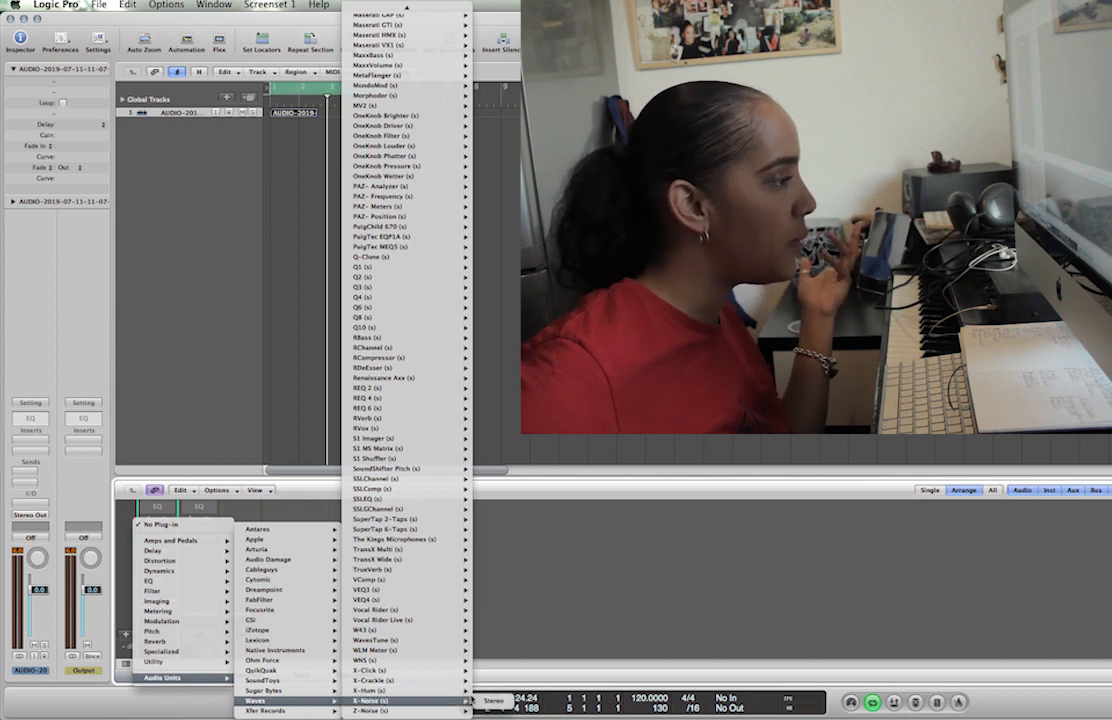
left_click(490, 700)
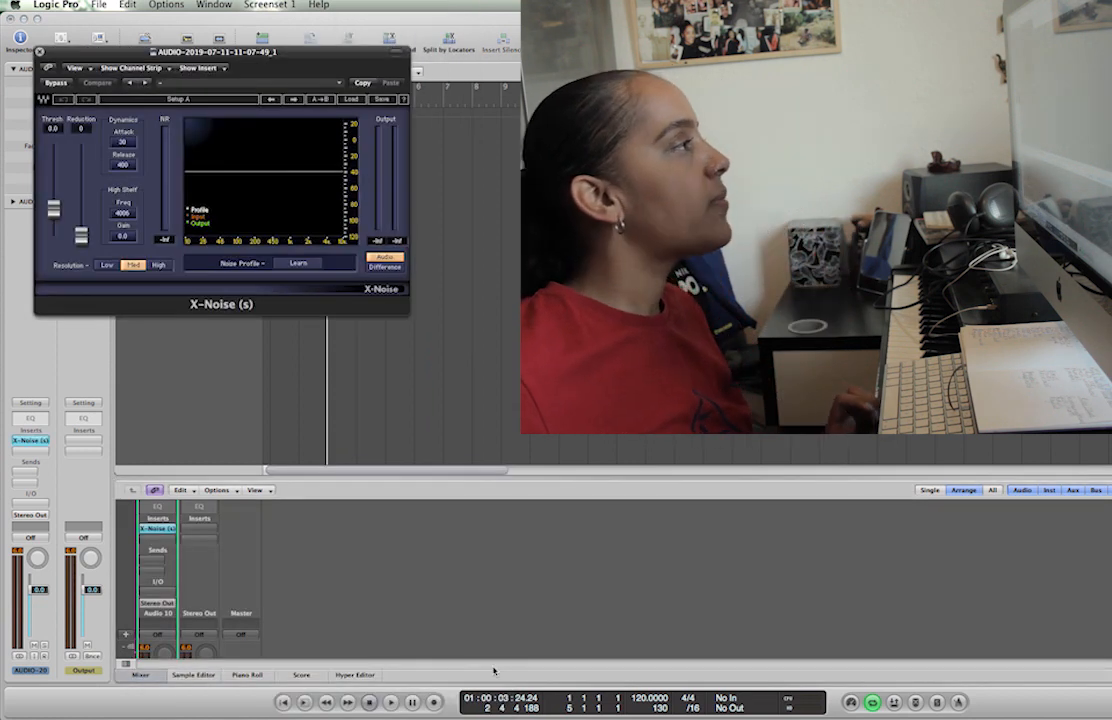
Play the recording and have X-Noise learn the noise profile from it
key("space")
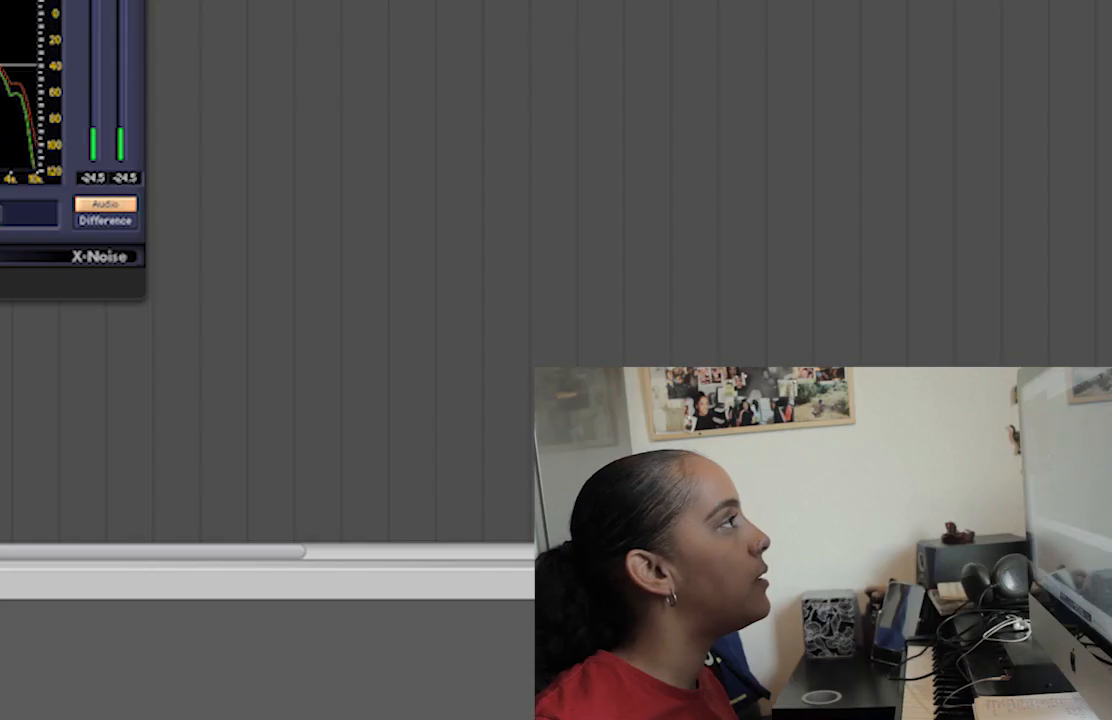
left_click_drag(262, 52, 589, 156)
left_click_drag(437, 42, 407, 15)
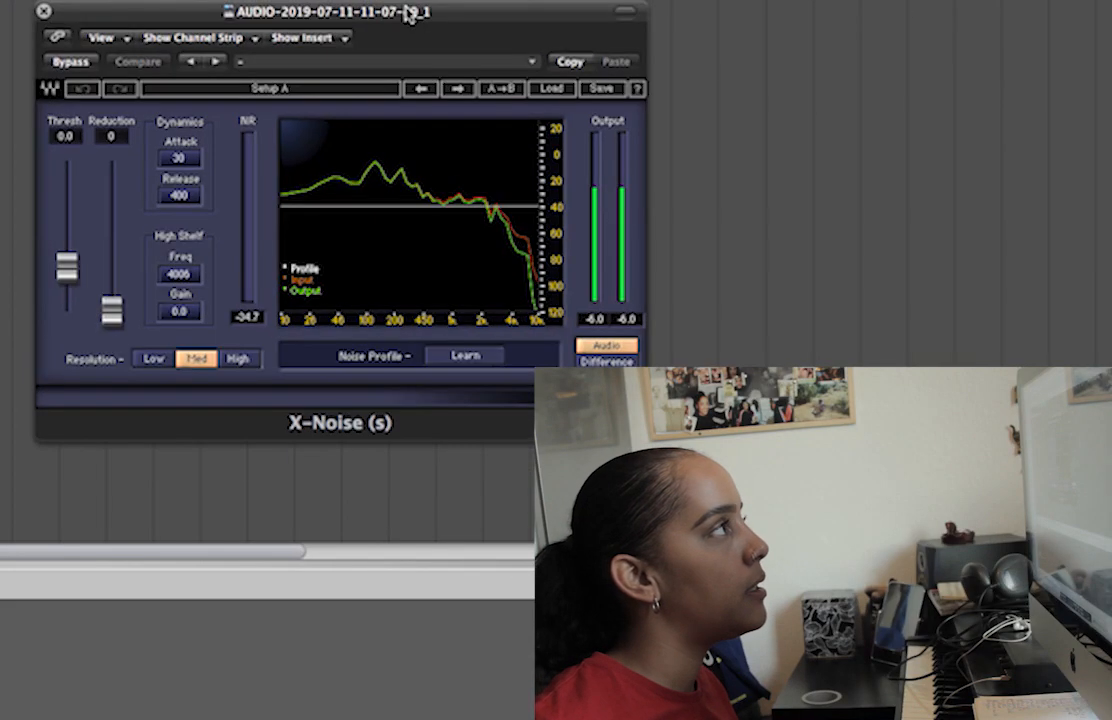
left_click(466, 356)
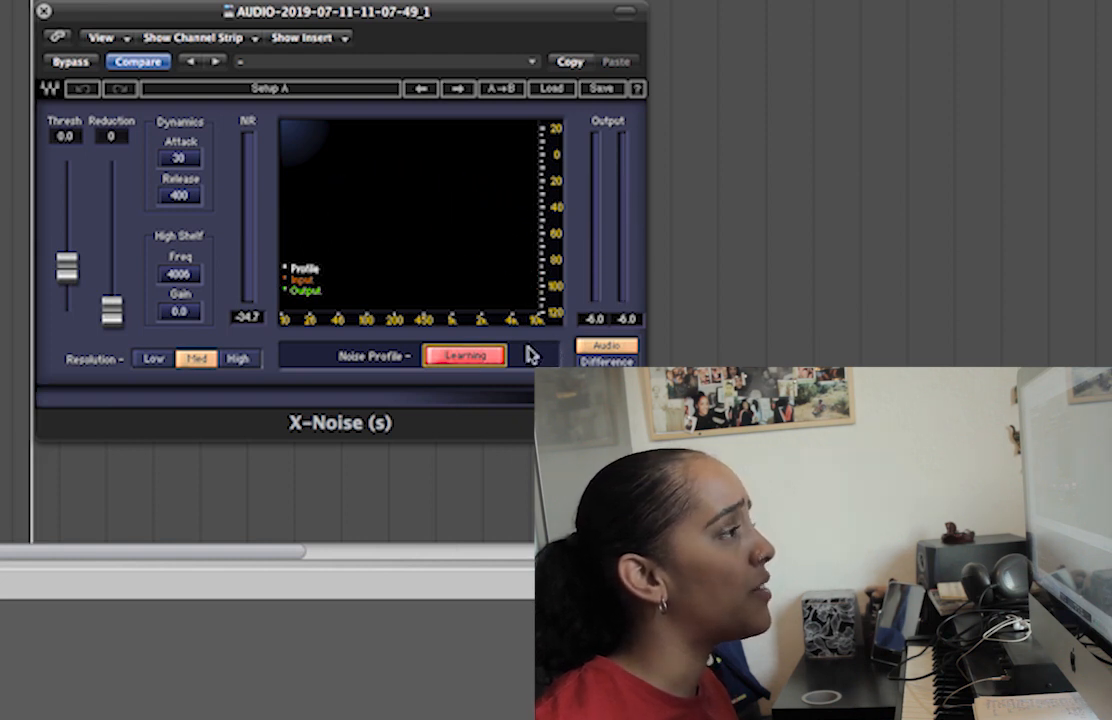
left_click(470, 357)
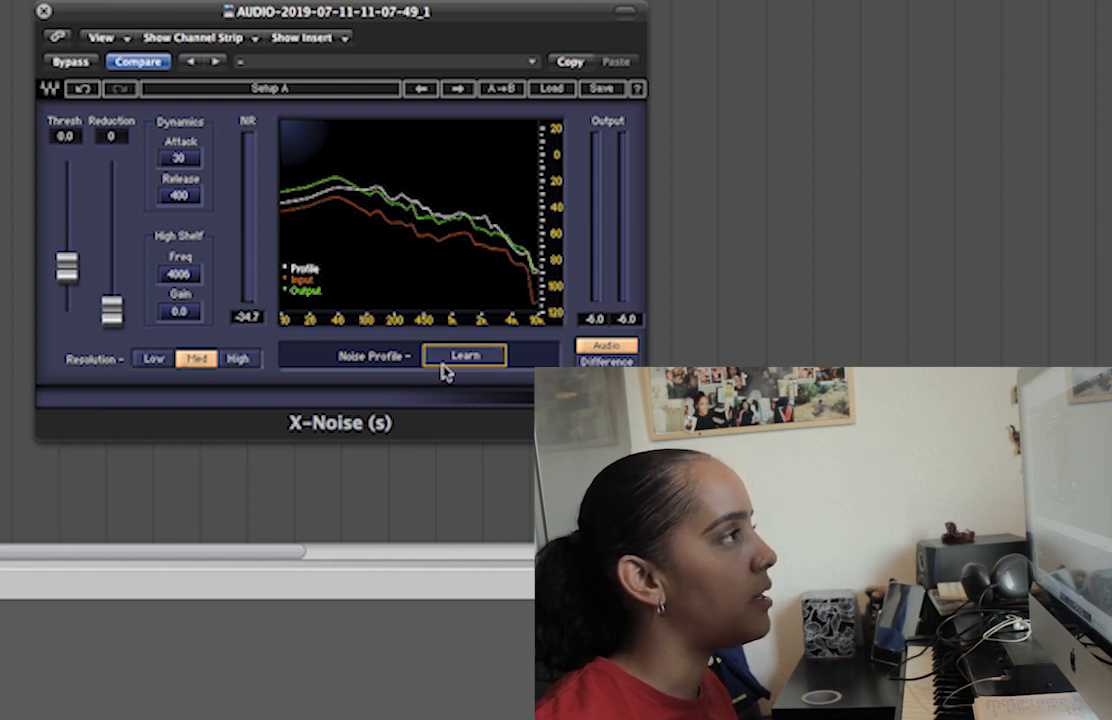
Set the X-Noise threshold to -0.3 and reduction to 60, audition the Difference signal, and close the plug-in window
left_click_drag(112, 311, 112, 281)
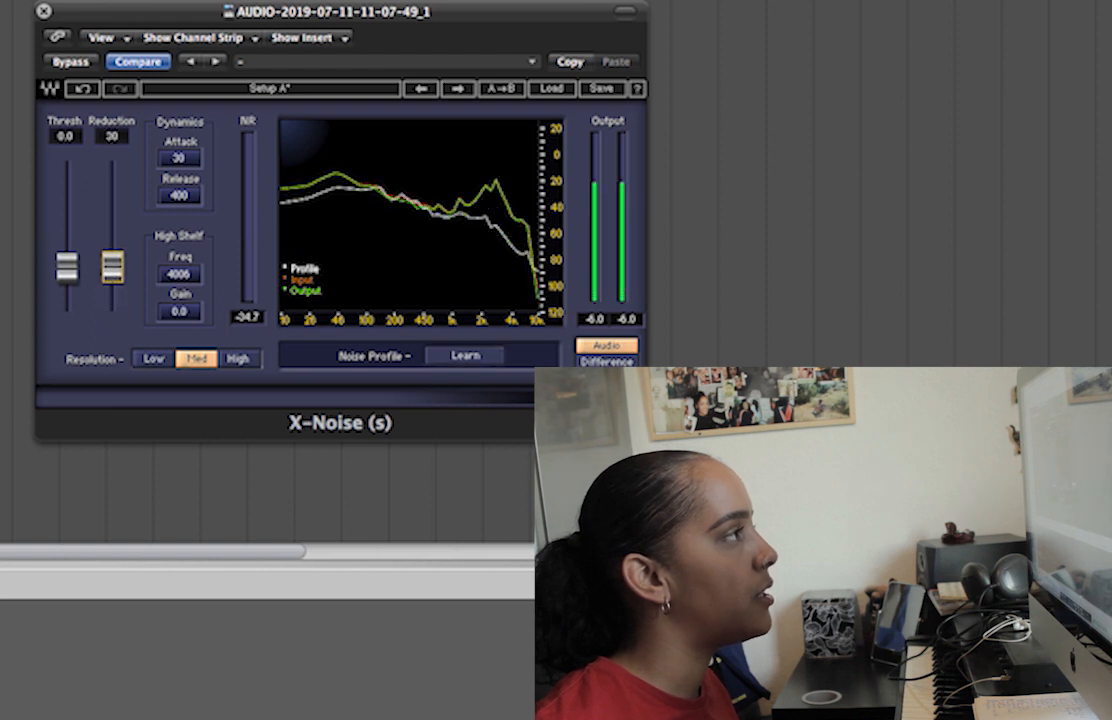
left_click_drag(100, 265, 110, 243)
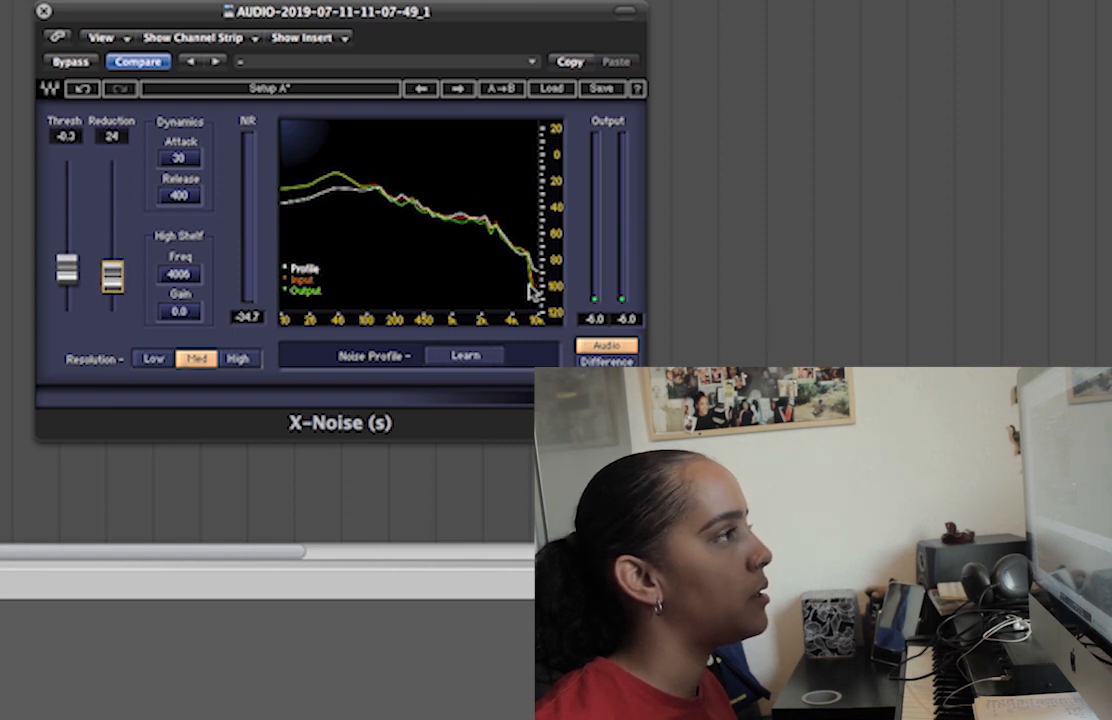
left_click(607, 364)
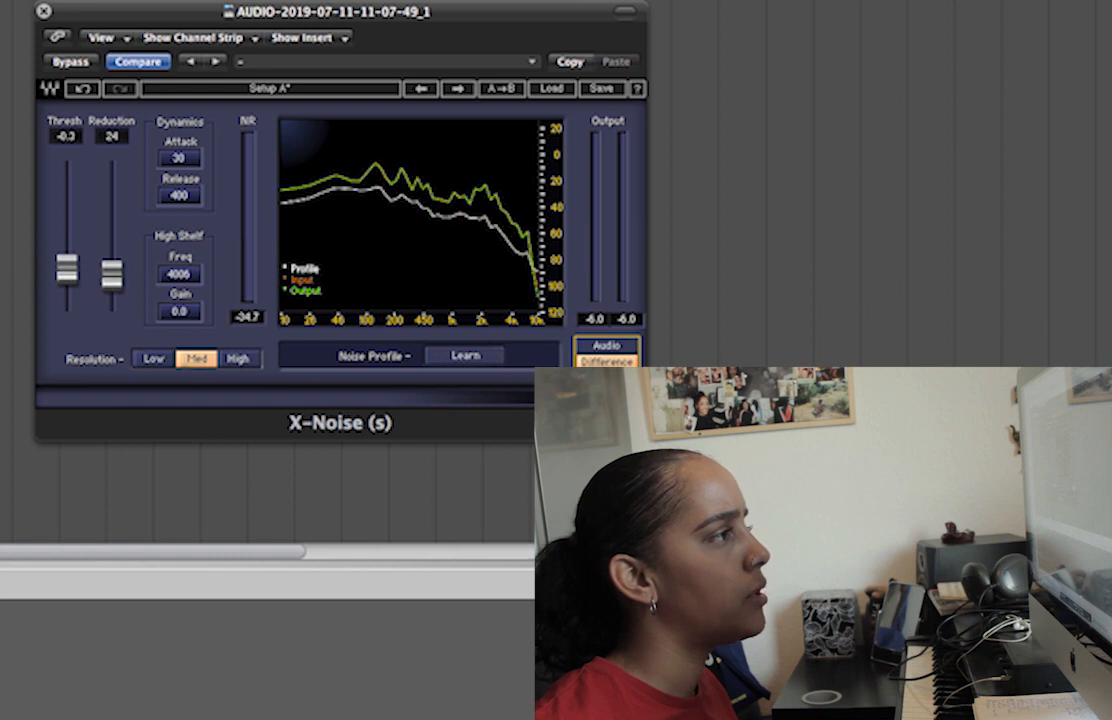
left_click(607, 346)
left_click_drag(112, 275, 112, 197)
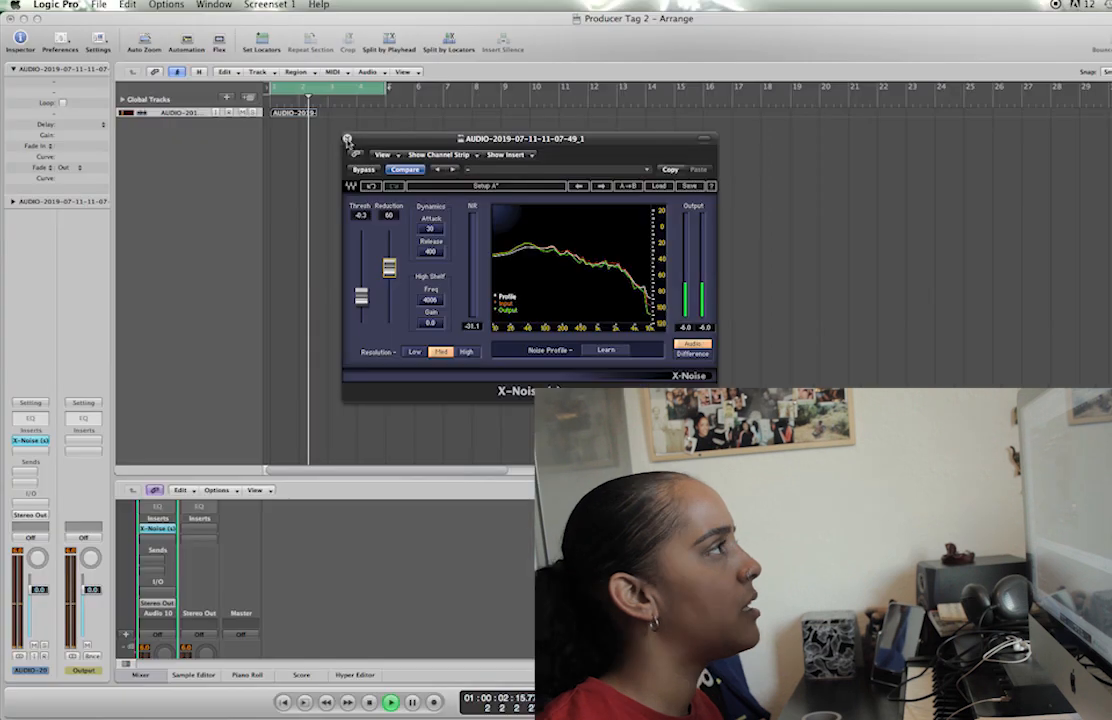
key("space")
left_click(347, 140)
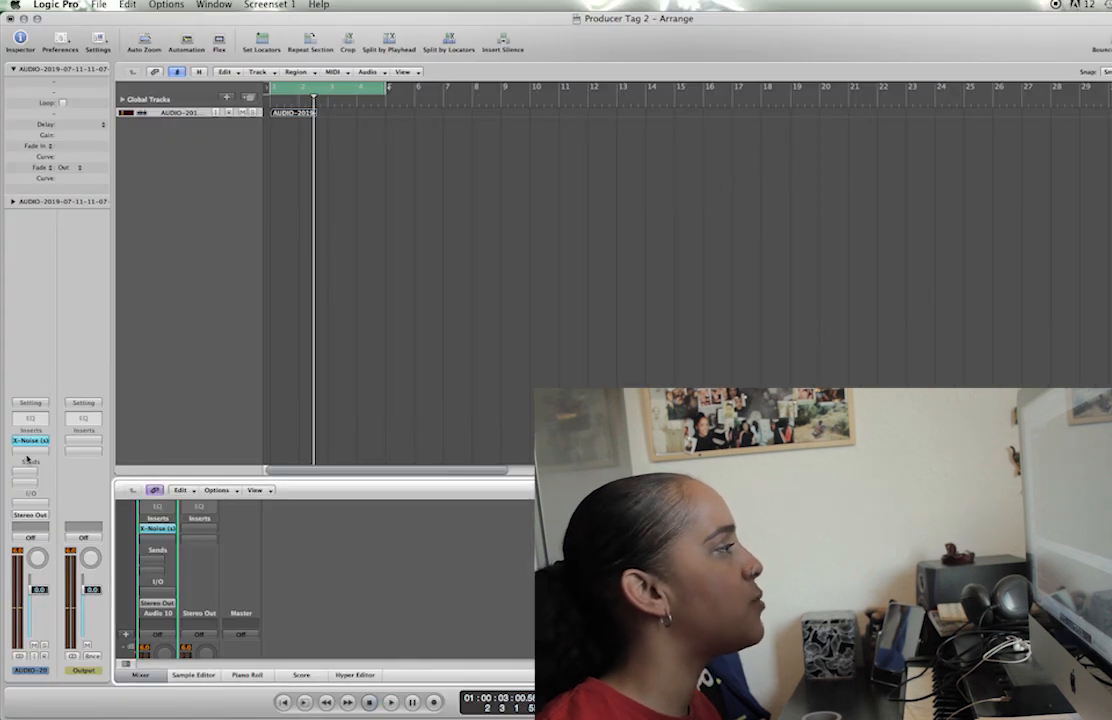
Insert the stereo Waves Z-Noise plug-in in the audio track's next free insert slot after X-Noise
left_click(30, 441)
mouse_move(35, 601)
mouse_move(170, 710)
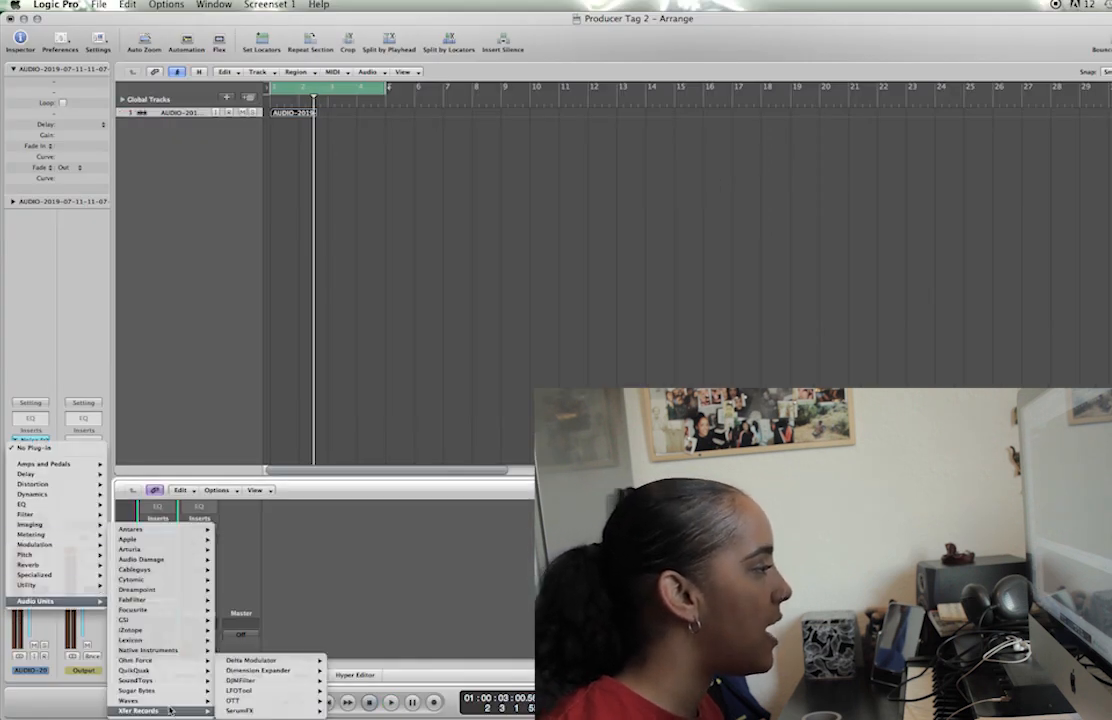
mouse_move(217, 704)
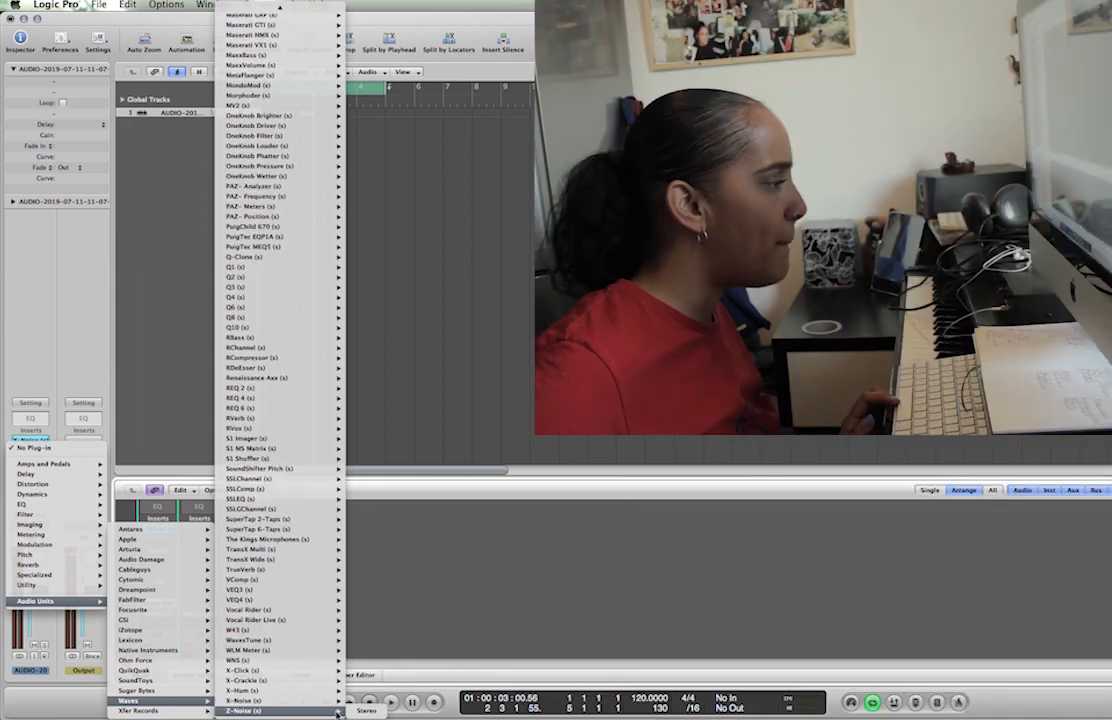
mouse_move(285, 710)
left_click(366, 711)
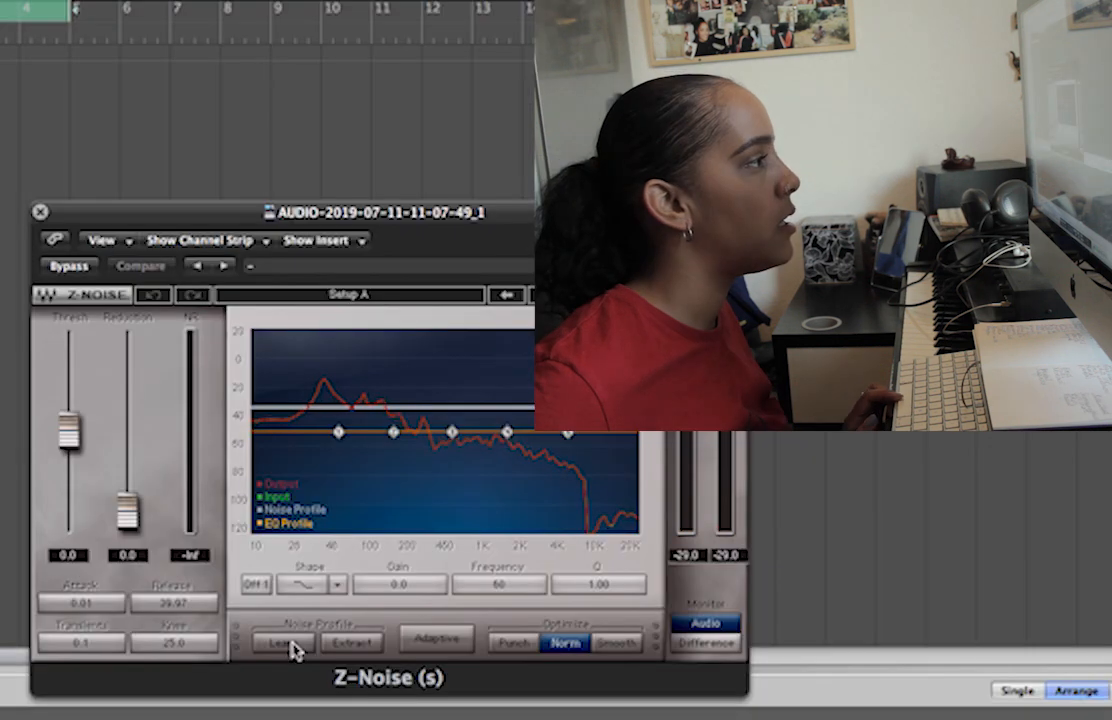
Learn the noise profile in Z-Noise during playback, set its reduction to 20.0, and close the plug-in window
left_click(181, 298)
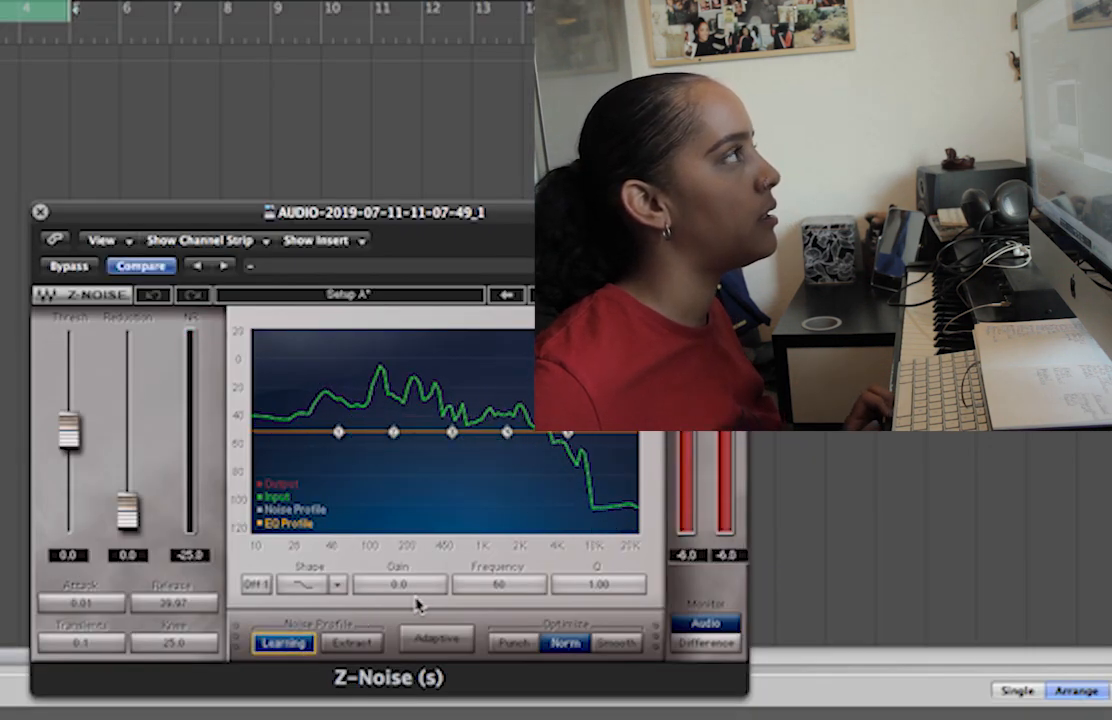
left_click(283, 642)
left_click_drag(127, 511, 127, 460)
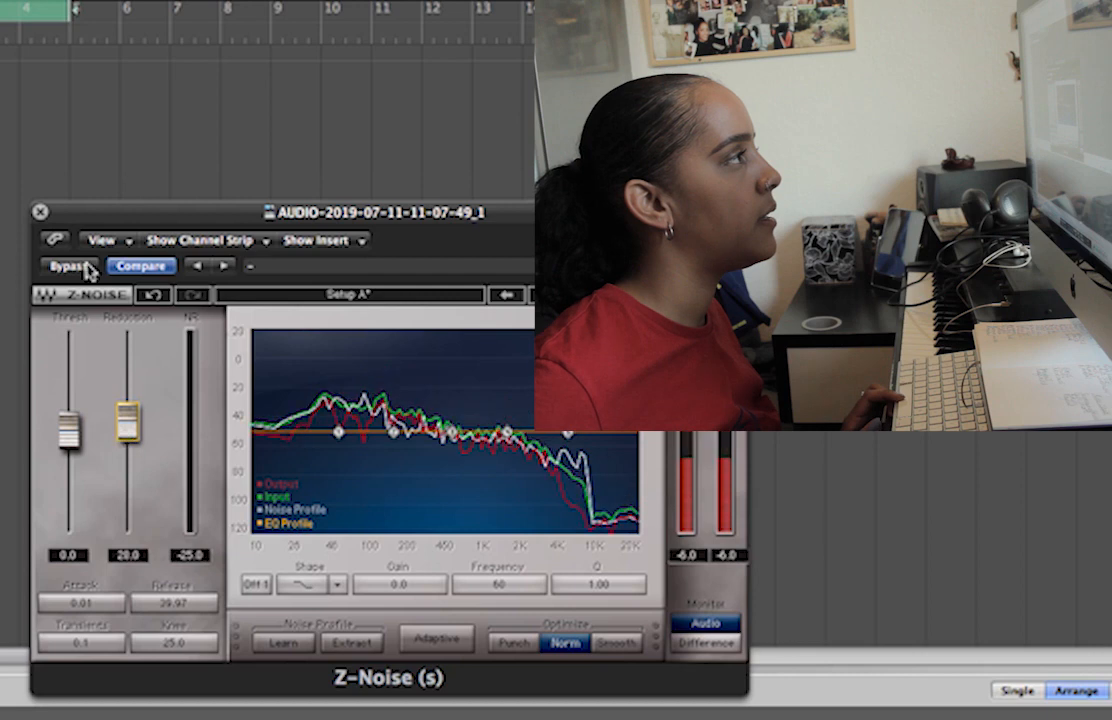
key("space")
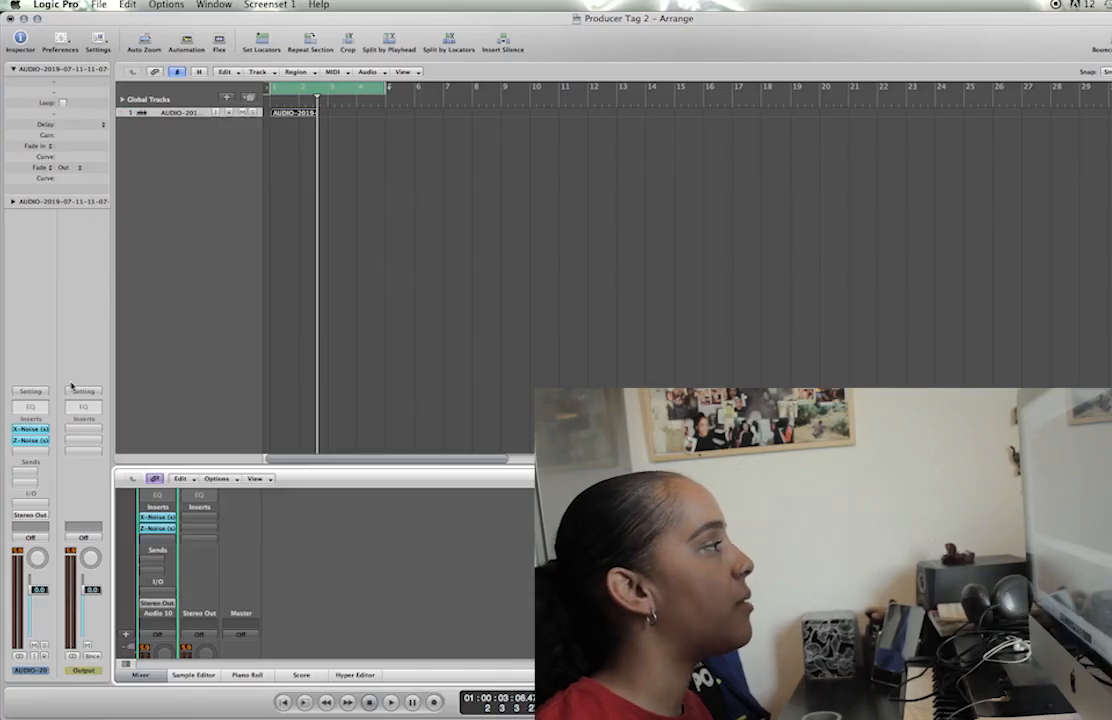
Listen to the denoised recording and bounce its region in place with the source muted
key("space")
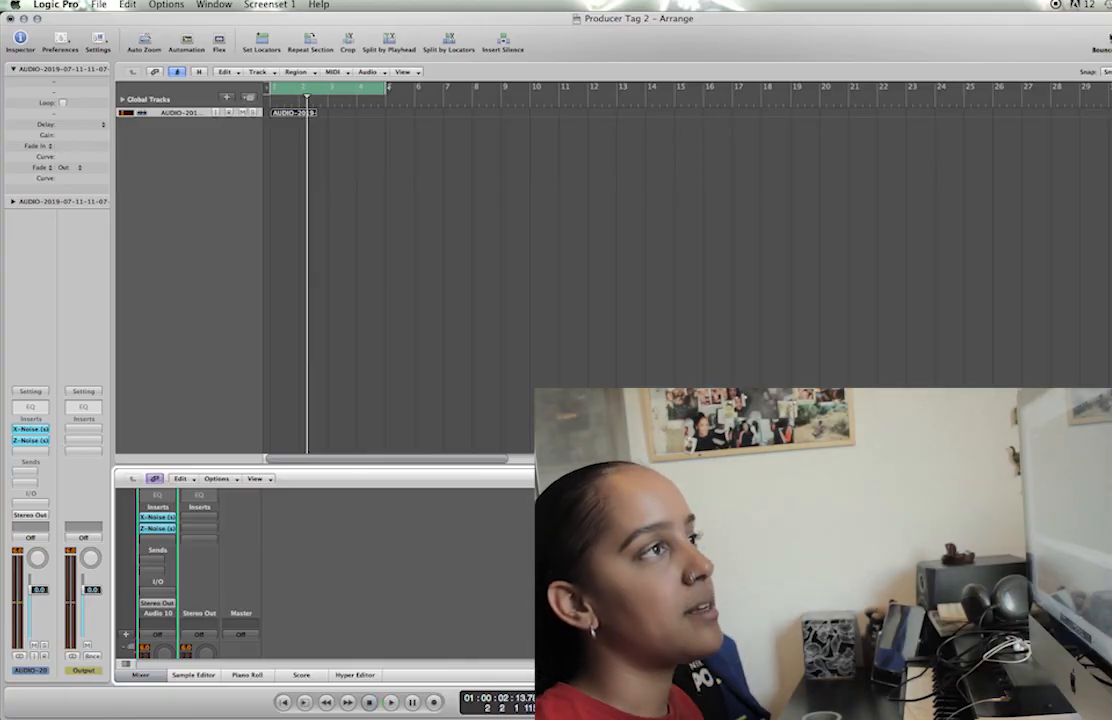
key("ctrl+b")
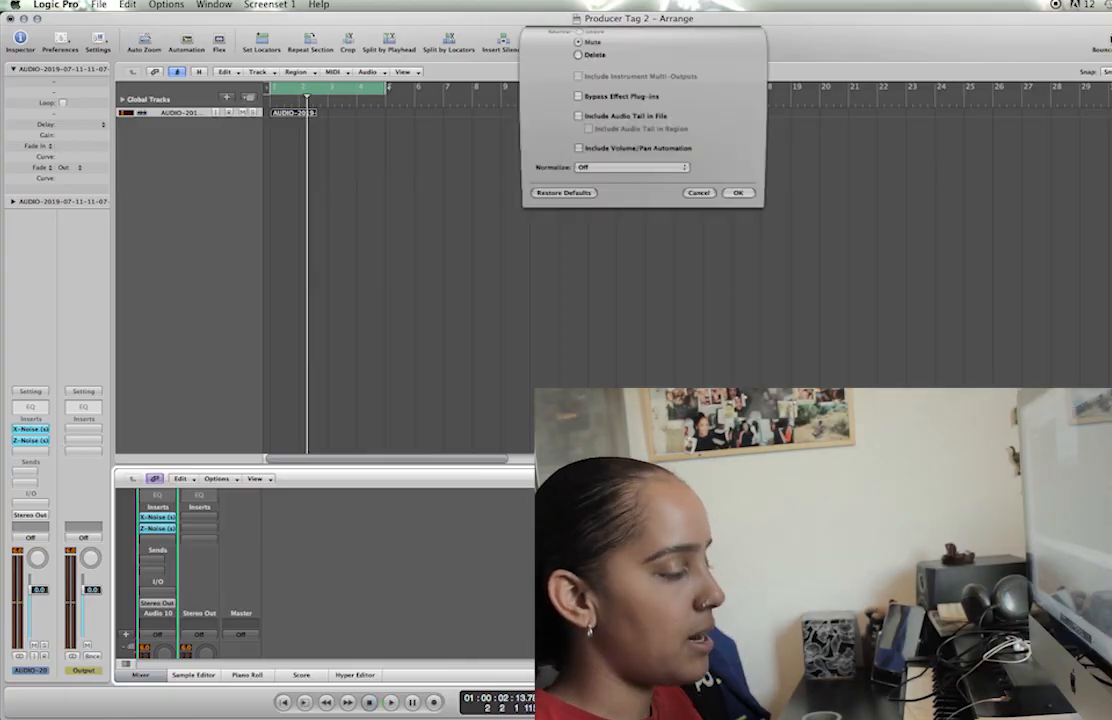
key("Return")
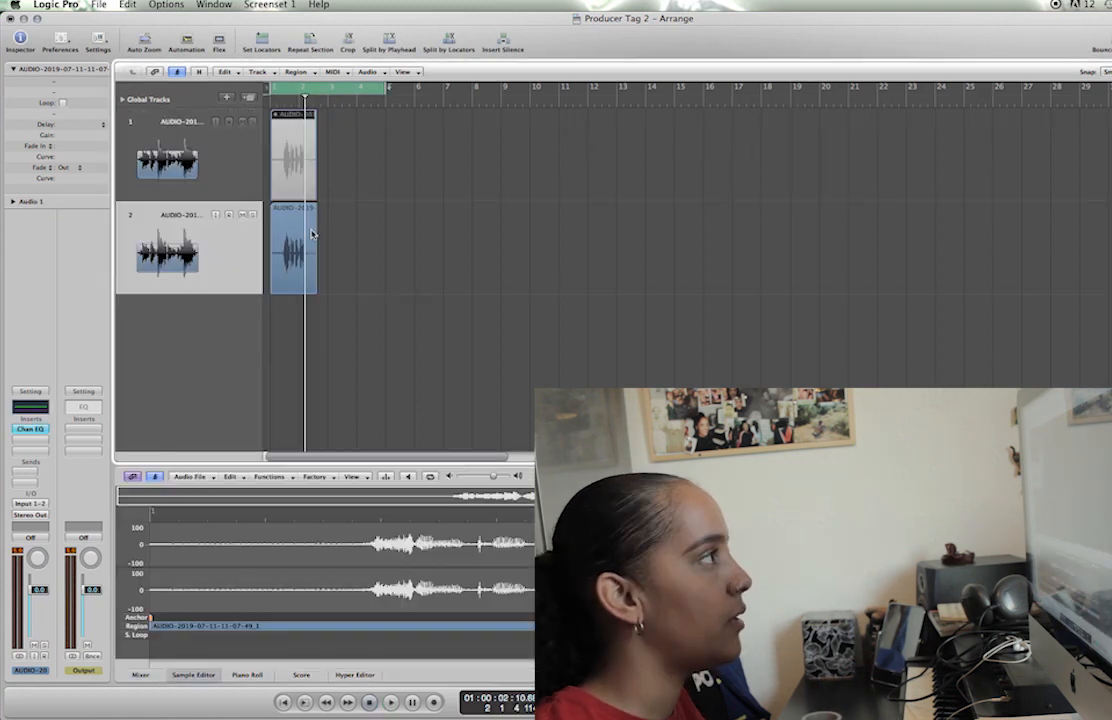
Strip the silence from the bounced region with a 4.0% threshold and play back the trimmed result
right_click(306, 233)
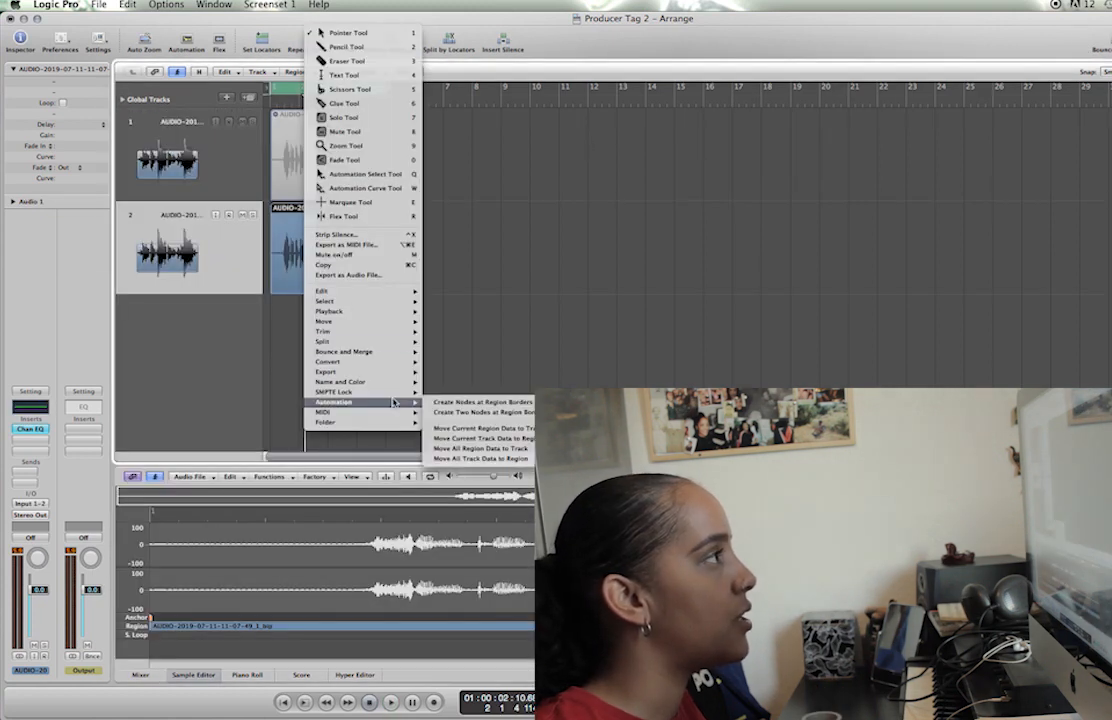
left_click(387, 235)
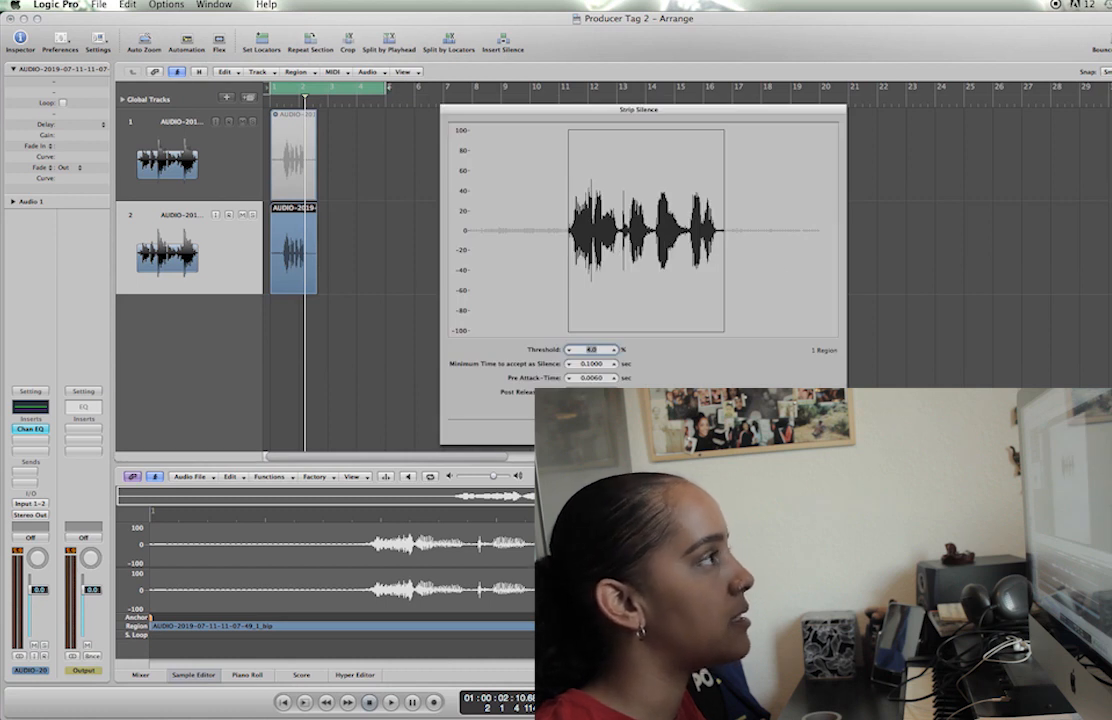
key("Return")
key("space")
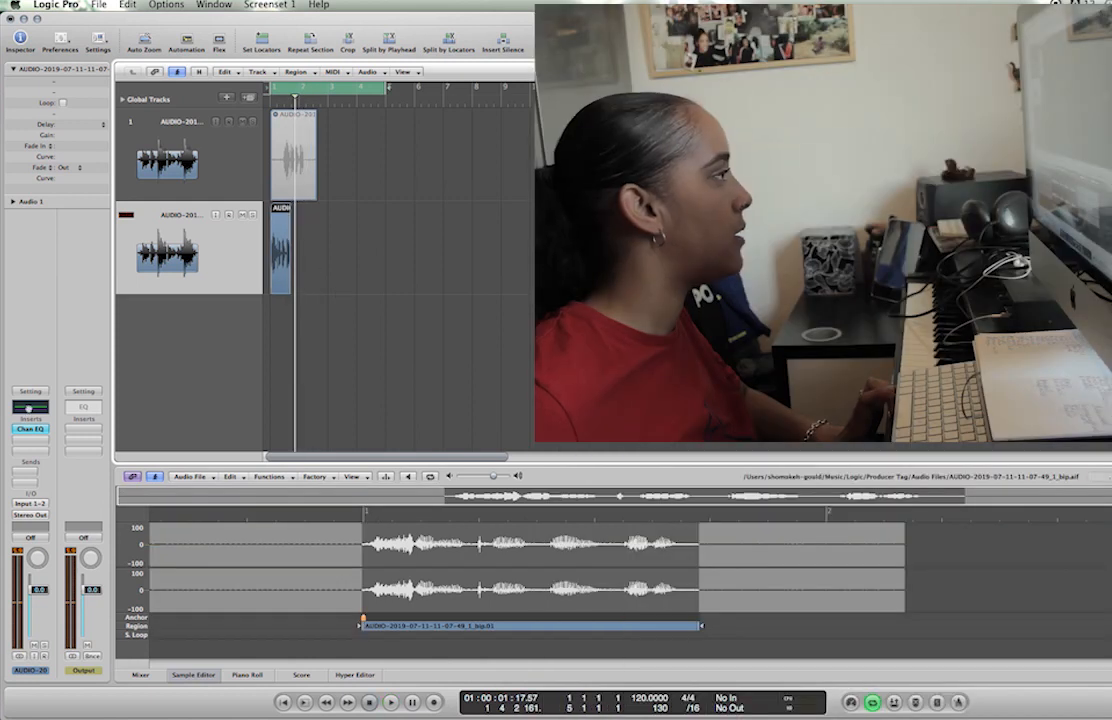
Open the bounced track's Channel EQ, turn on its analyzer, and start playback
double_click(33, 409)
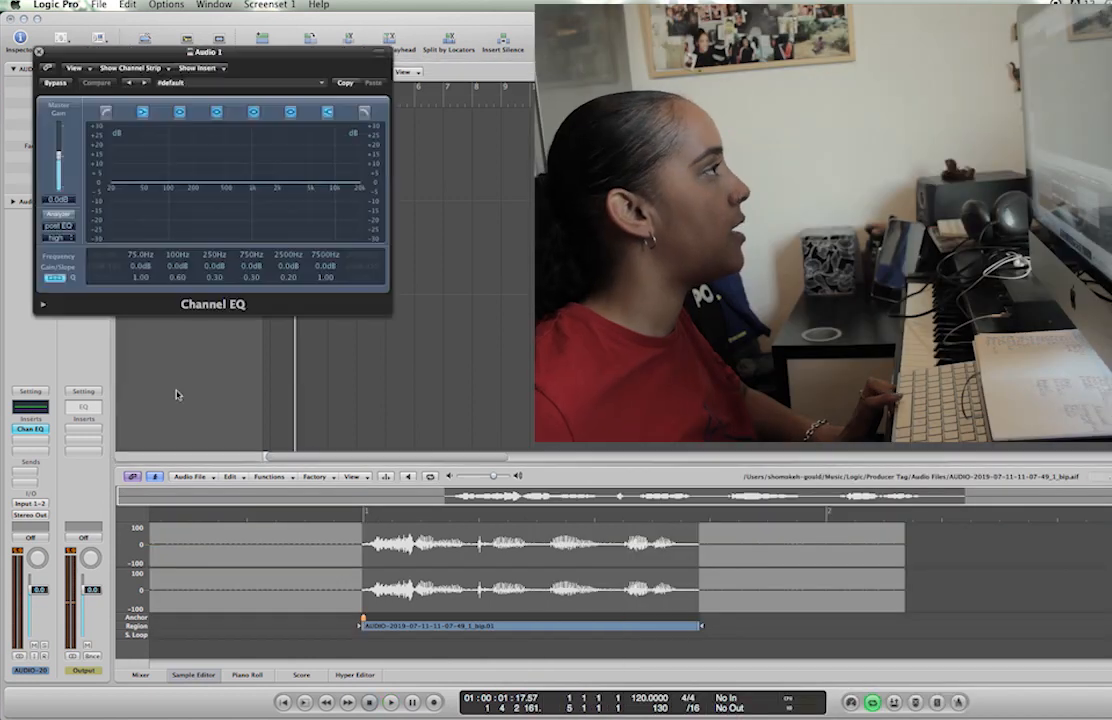
left_click(60, 215)
key("space")
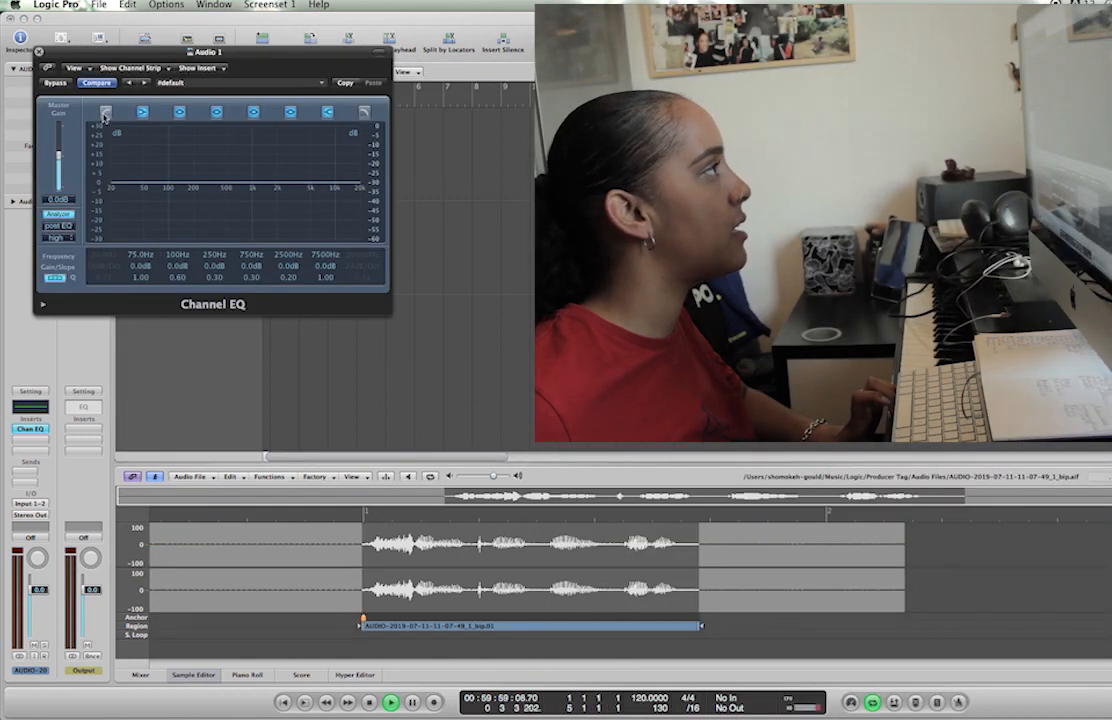
Enable the low-cut filter at 78 Hz with a 48 dB/Oct slope and boost the fourth EQ band by 24 dB
left_click(106, 112)
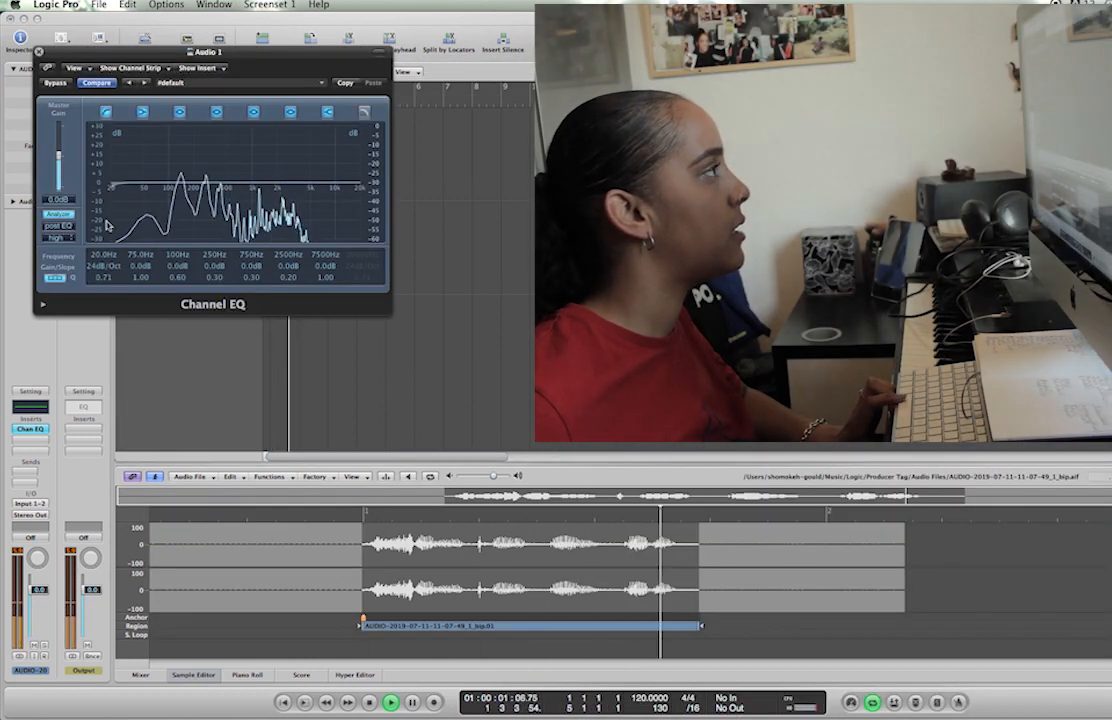
left_click_drag(100, 268, 89, 130)
left_click_drag(79, 195, 80, 191)
key("Return")
key("space")
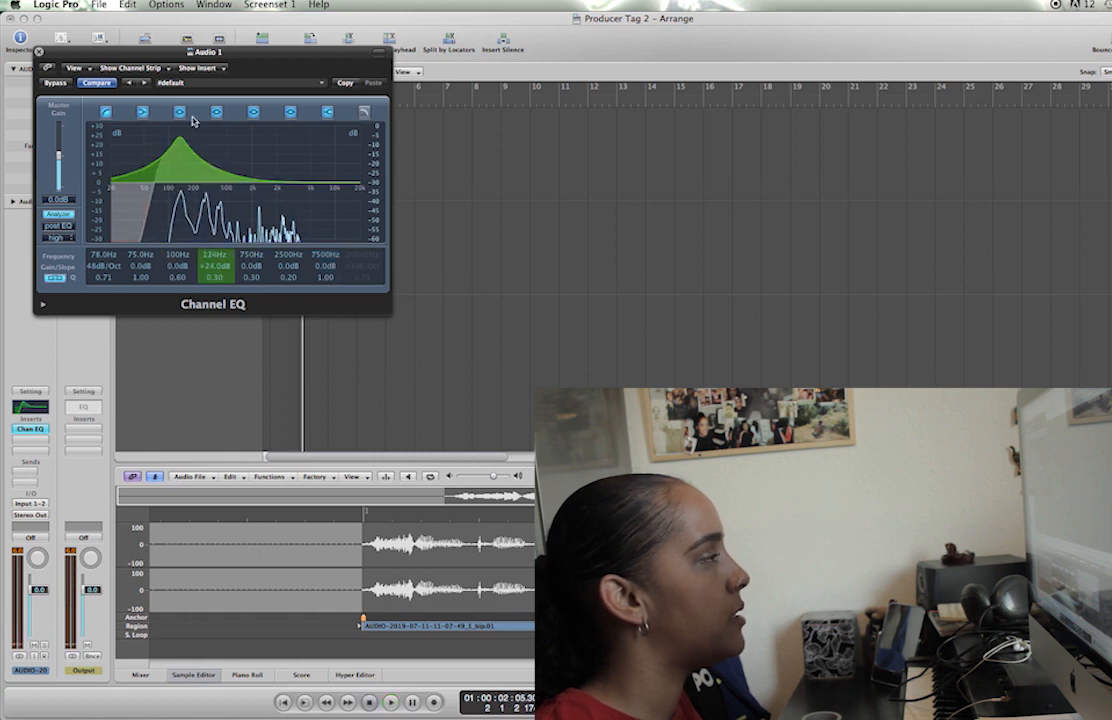
Narrow the boosted band to a Q of 1.70 and sweep it through the vocal, settling at 200 Hz
left_click_drag(185, 143, 212, 139)
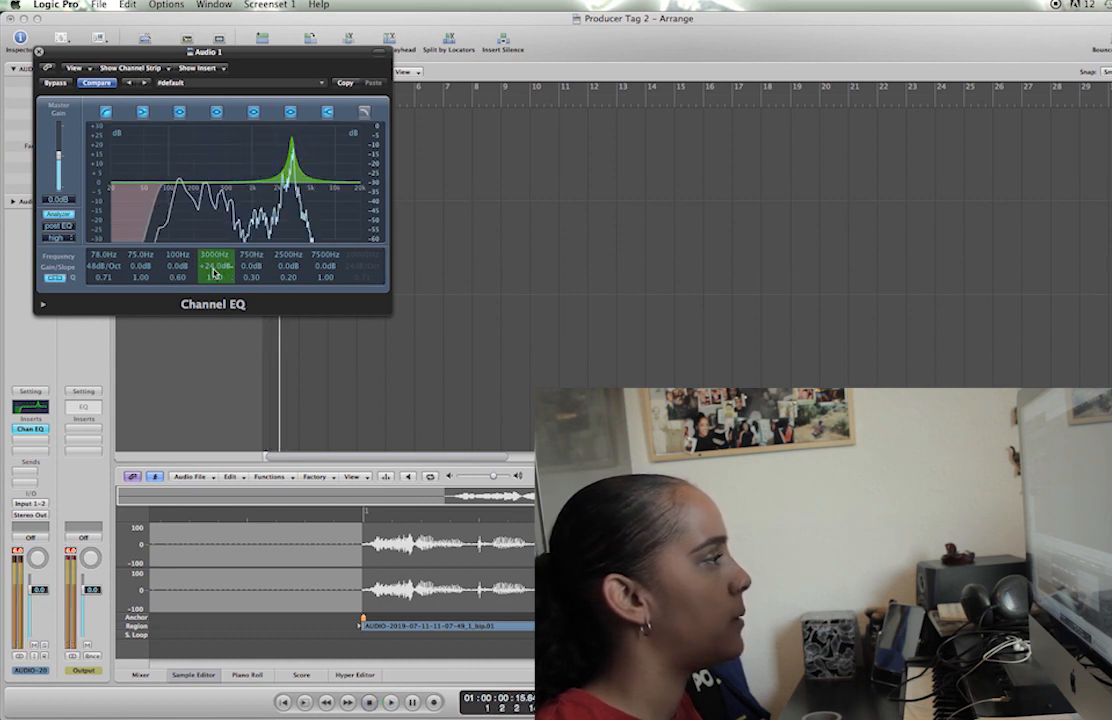
key("Return")
key("space")
left_click_drag(212, 270, 210, 266)
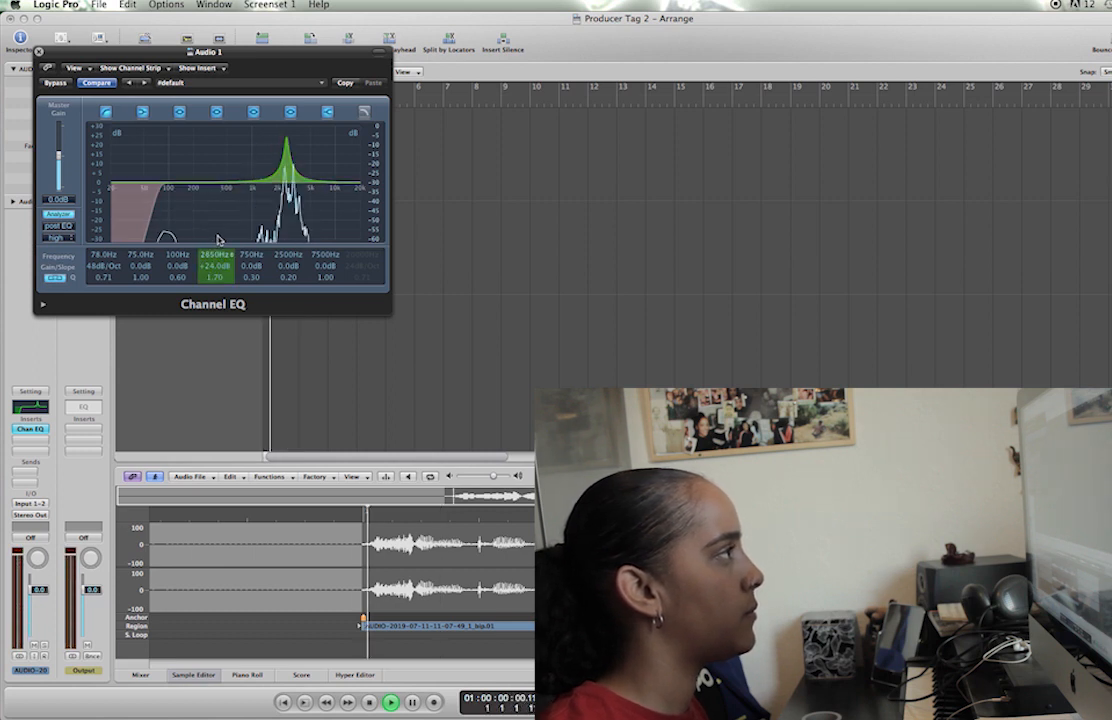
left_click_drag(218, 240, 219, 229)
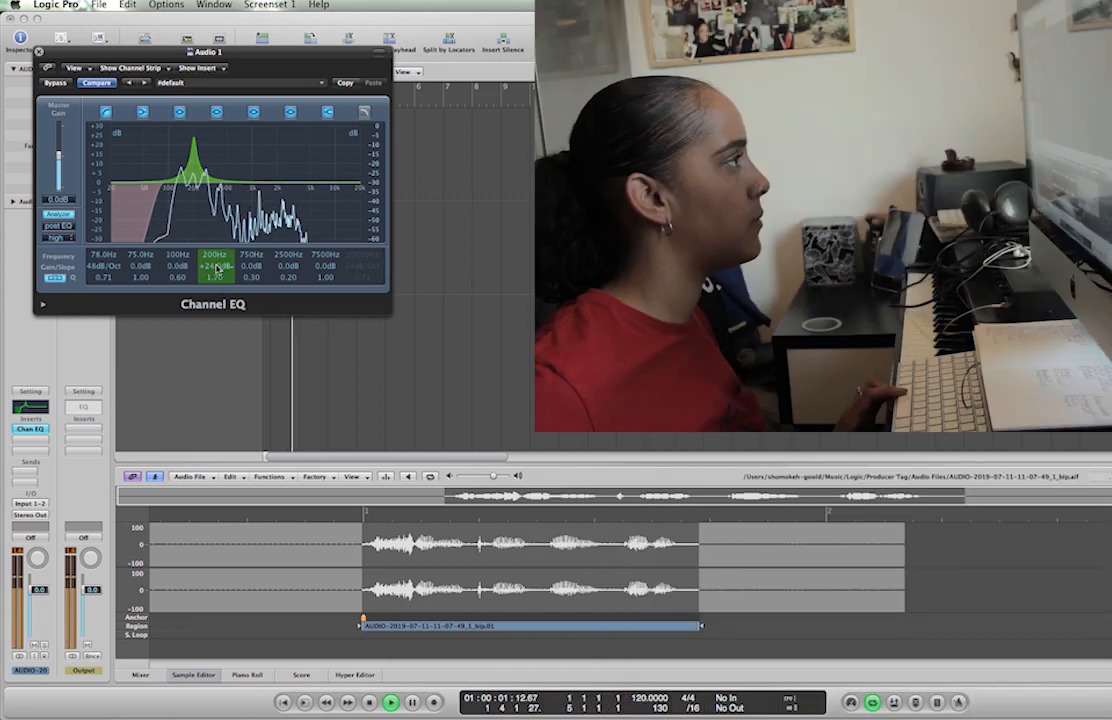
Cut the 200 Hz band to -24.0 dB, listen to the result, and close the Channel EQ
key("space")
left_click_drag(218, 268, 219, 344)
key("space")
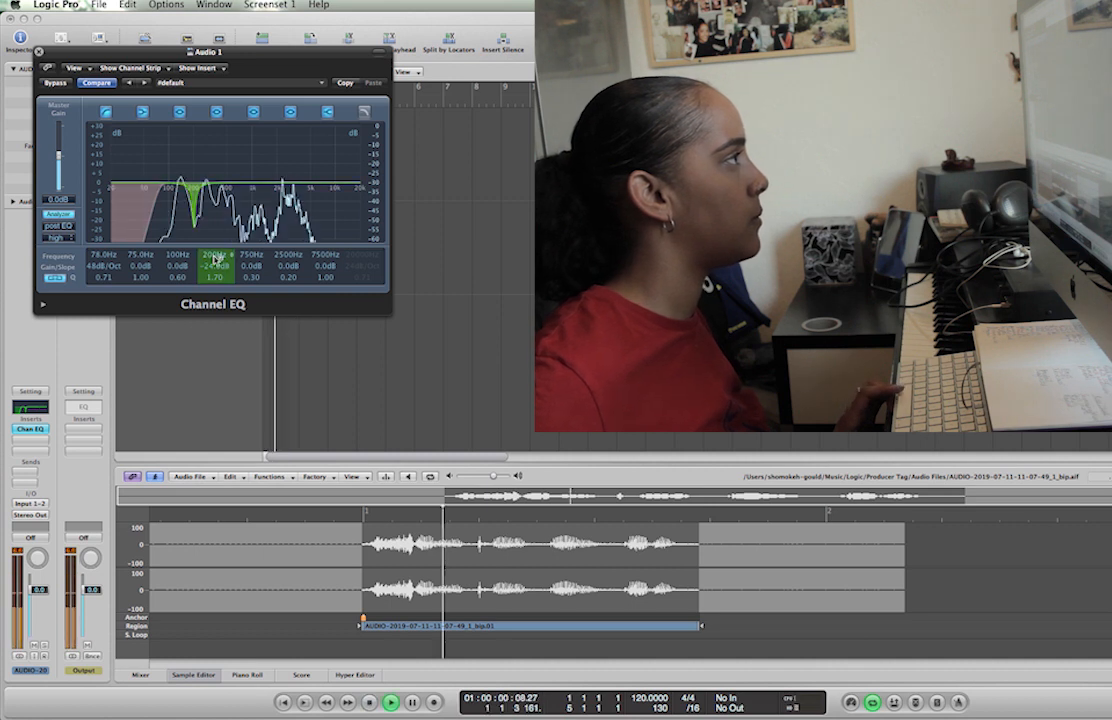
left_click(40, 52)
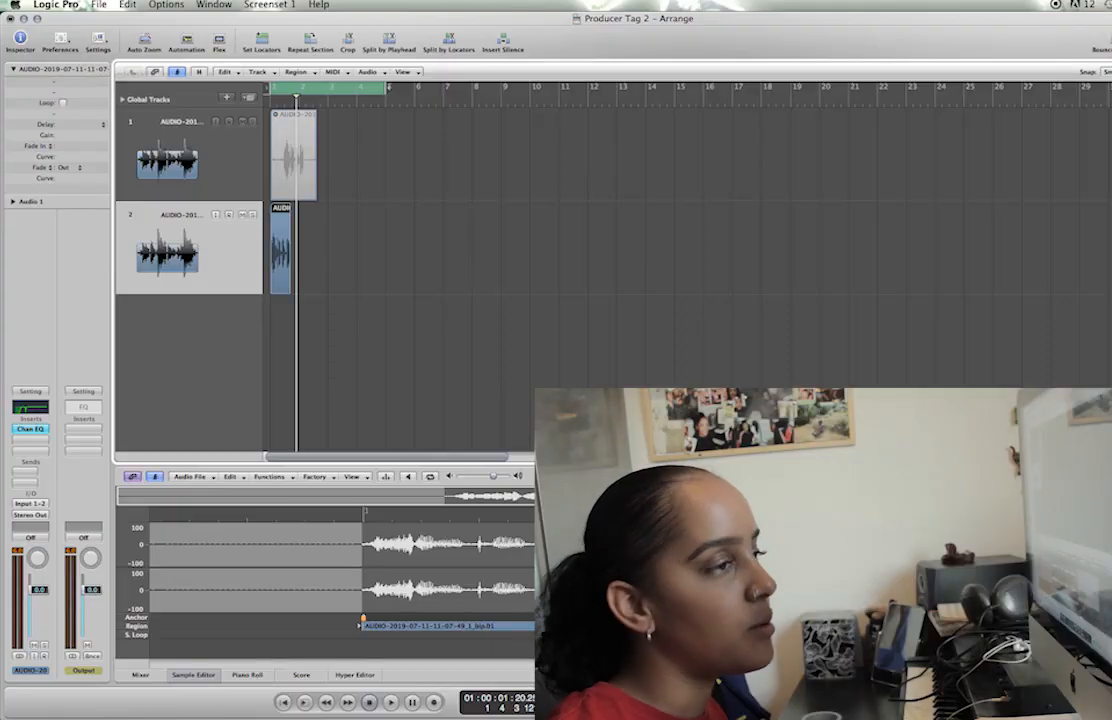
Bounce the equalised, silence-stripped region in place onto a new track
key("ctrl+Right")
key("ctrl+Right")
key("ctrl+Right")
key("ctrl+Right")
key("ctrl+Right")
key("ctrl+Right")
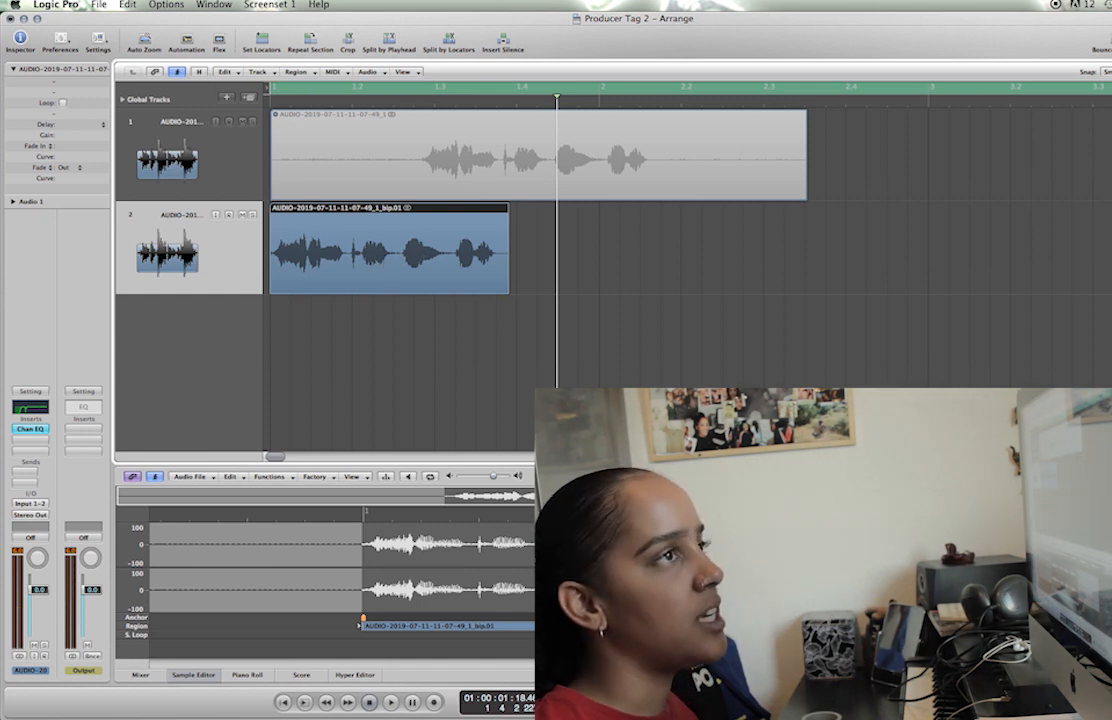
key("ctrl+b")
left_click(745, 254)
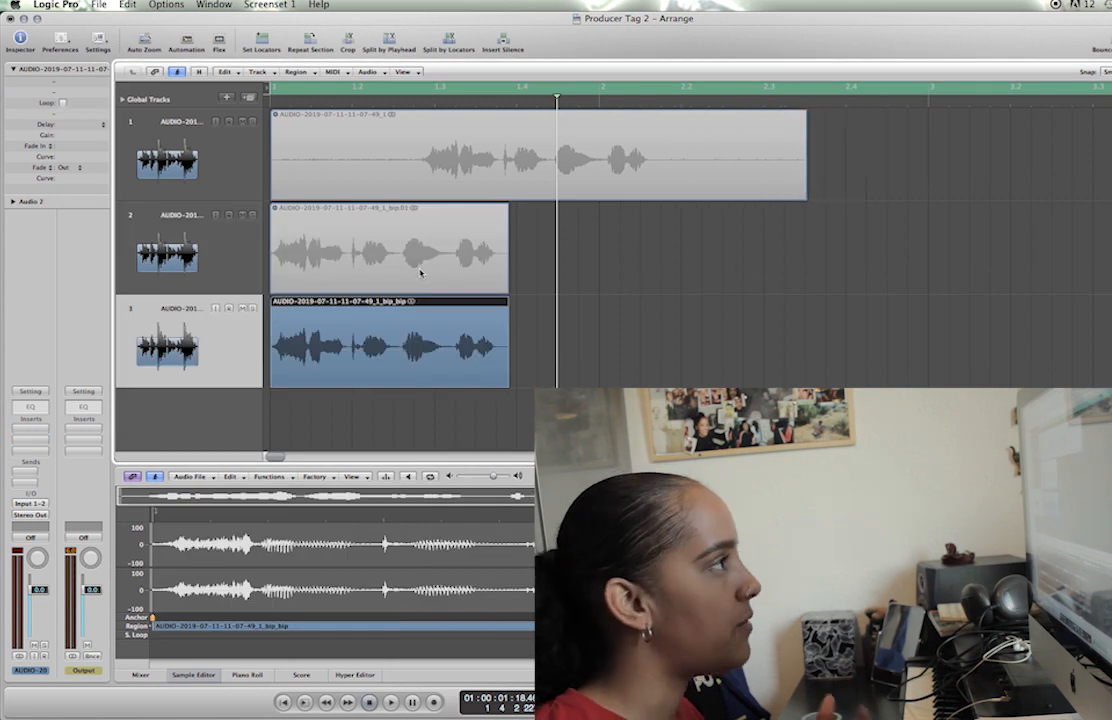
Move the muted track 2 clip to start between beats 1.2 and 1.3, and trim the track 3 clip to its opening portion before 1.2
left_click_drag(417, 262, 540, 262)
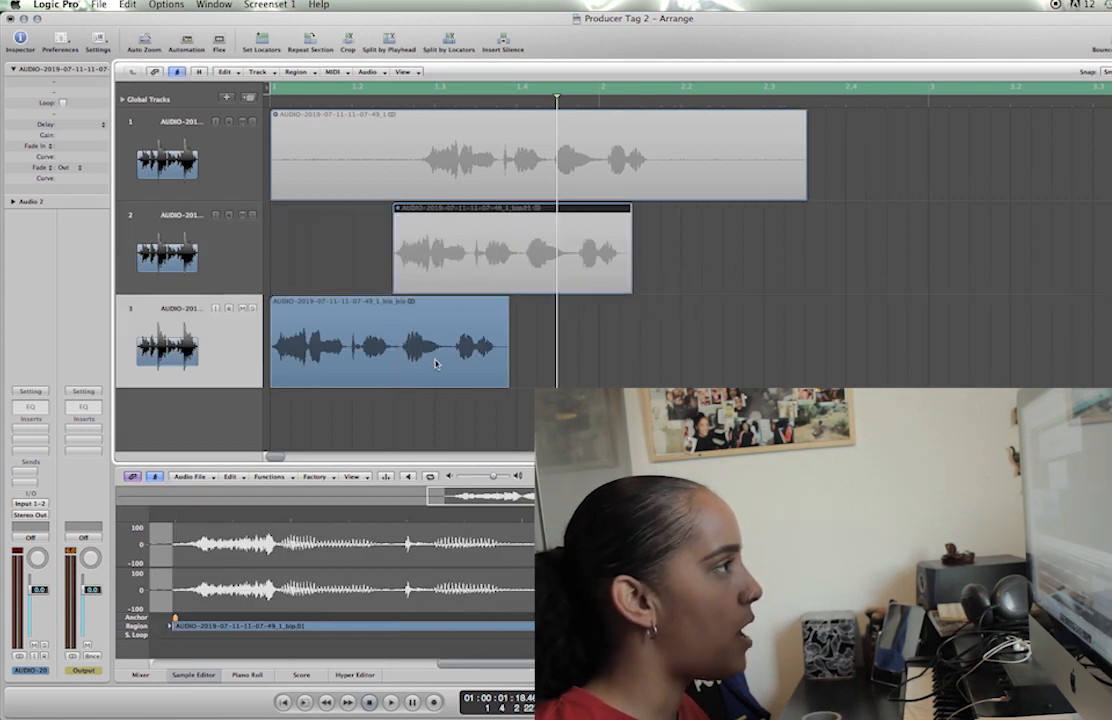
left_click_drag(466, 378, 308, 382)
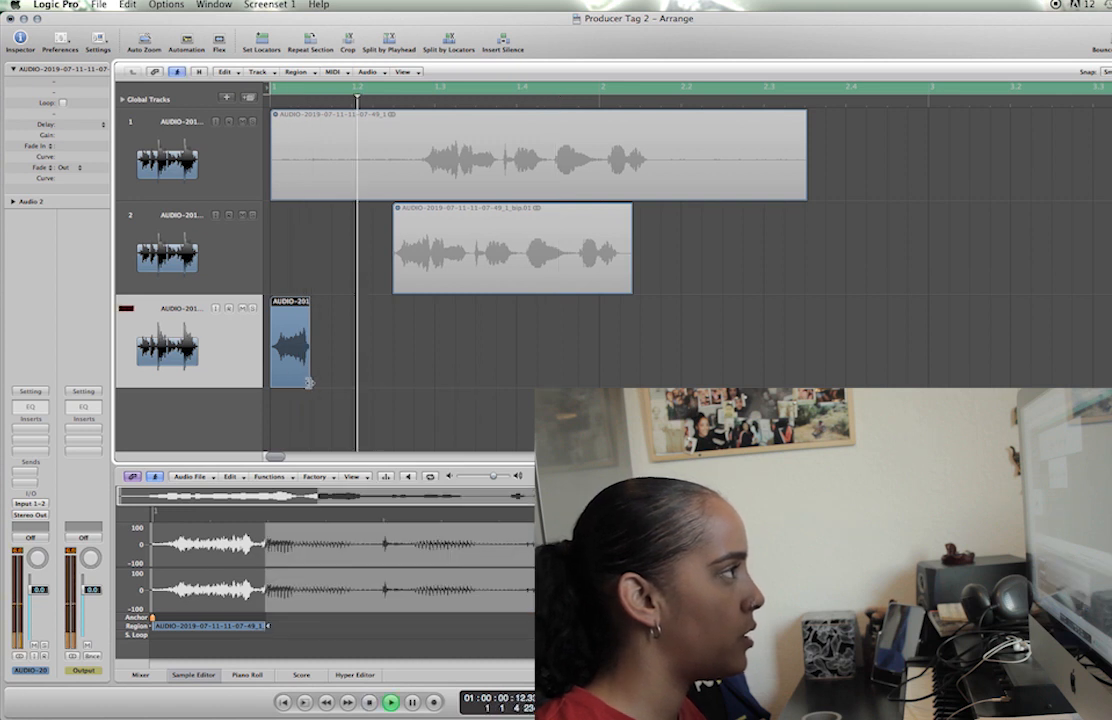
left_click_drag(309, 382, 352, 376)
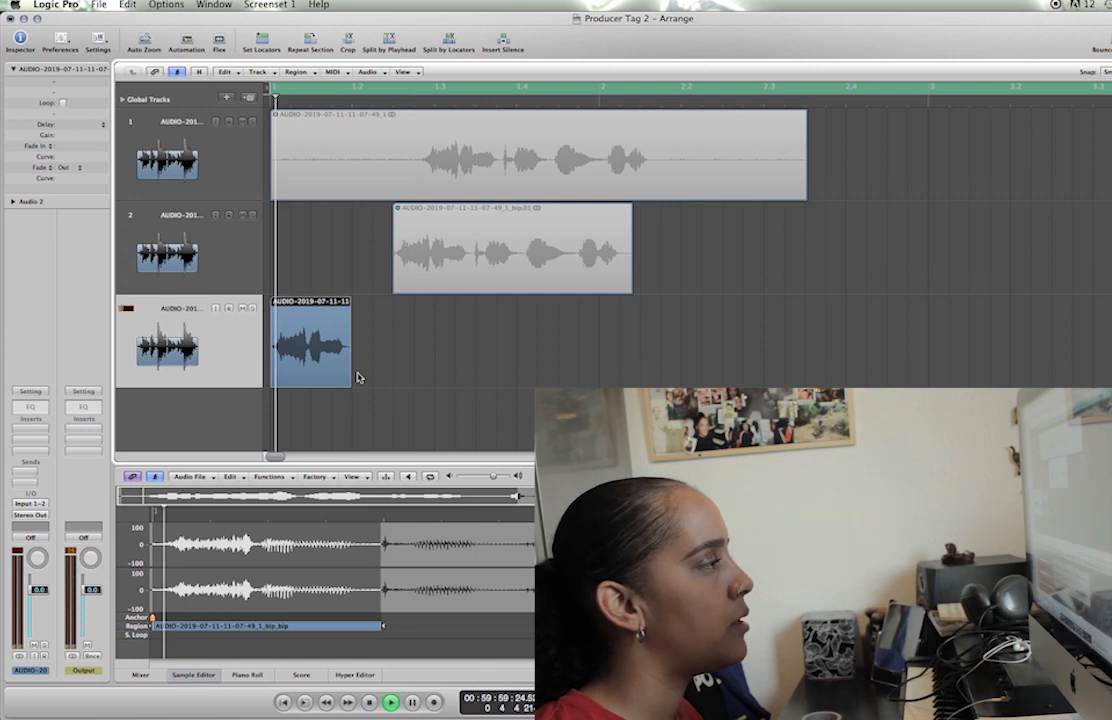
left_click_drag(346, 378, 322, 380)
key("space")
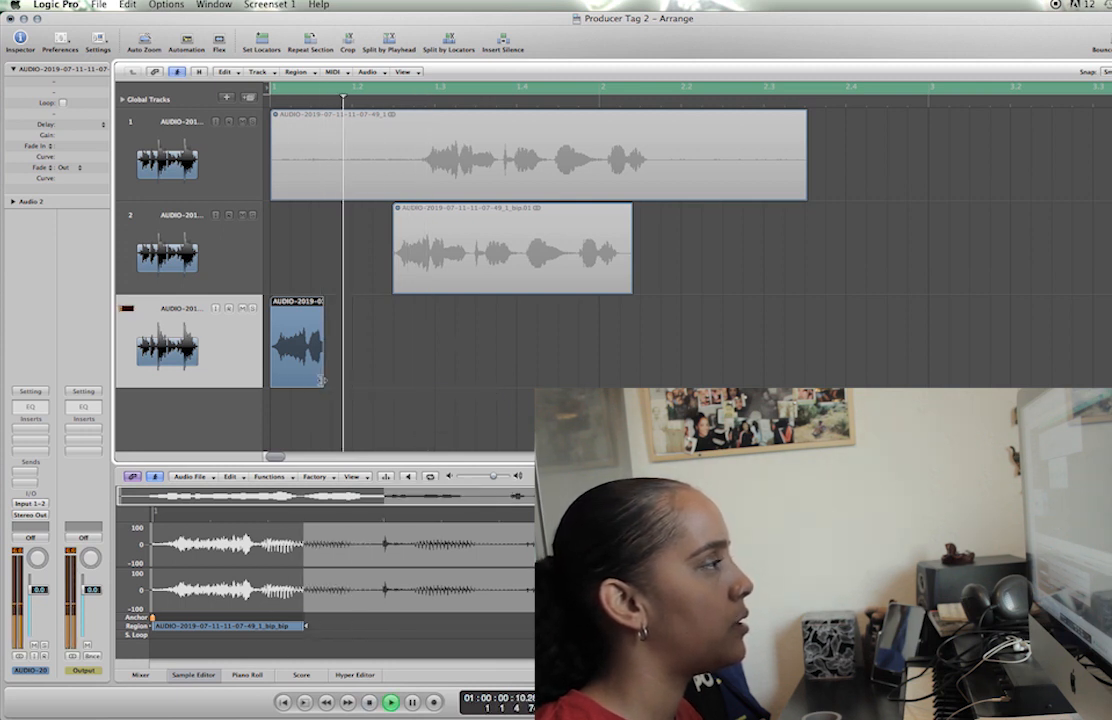
Reverse the audio of the trimmed track 3 clip and listen to it
left_click(267, 477)
left_click(284, 549)
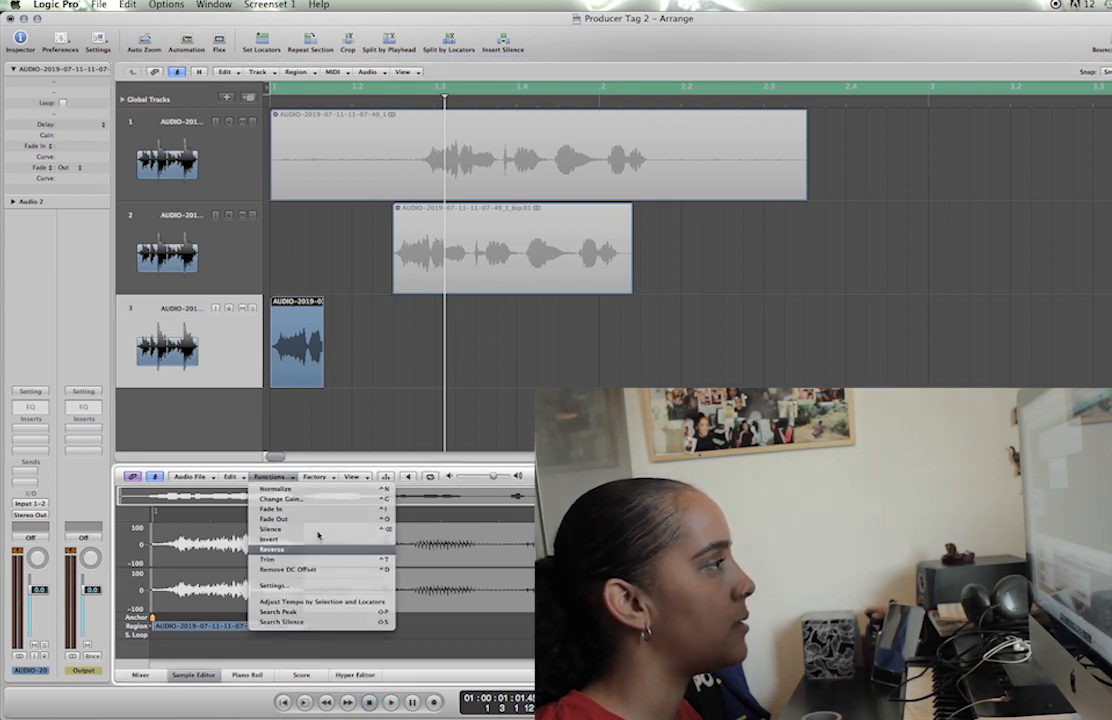
left_click(447, 414)
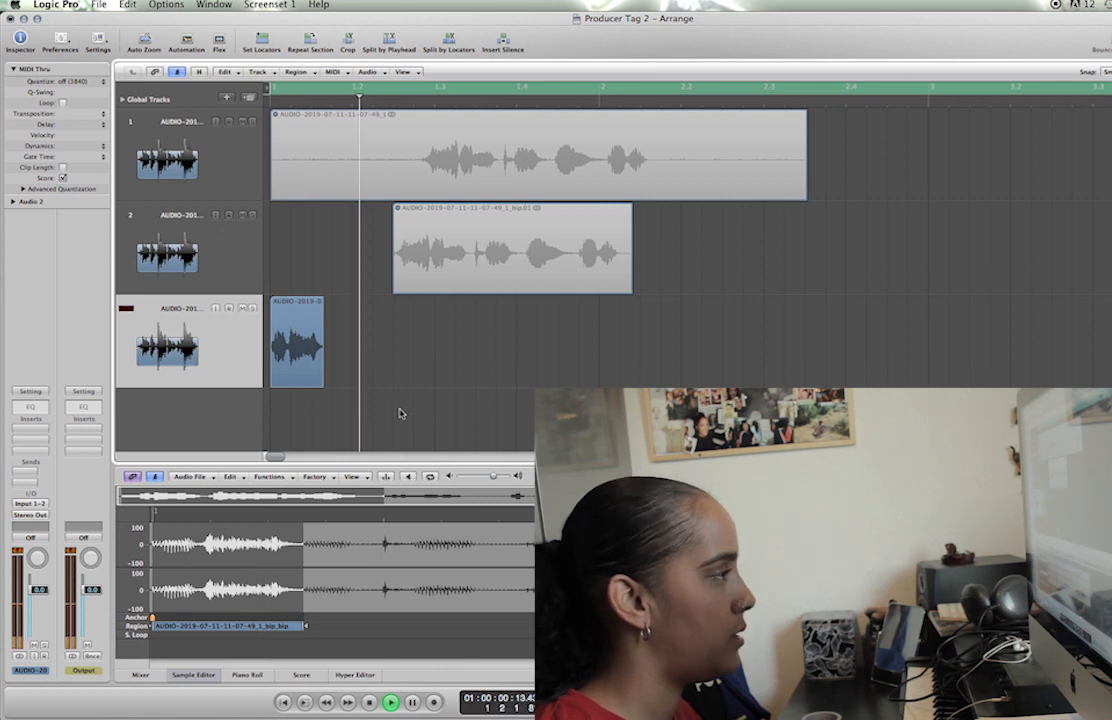
Apply Reverse to the track 3 clip again and play it in its original direction for comparison
key("space")
left_click(290, 367)
left_click(272, 476)
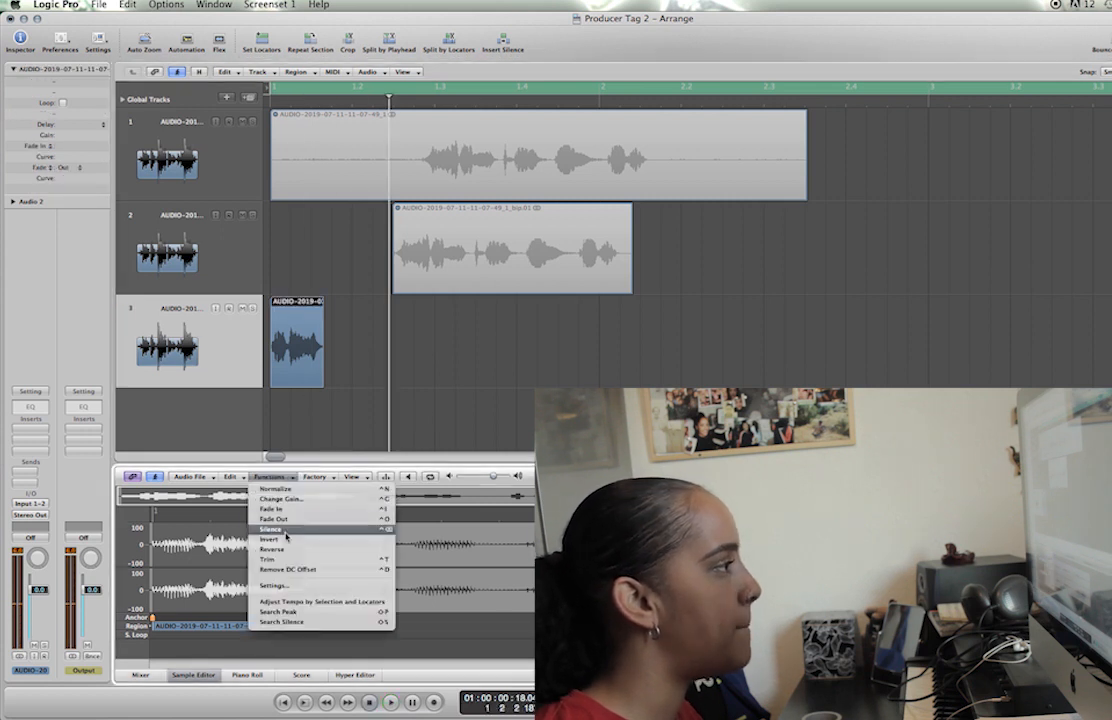
left_click(290, 550)
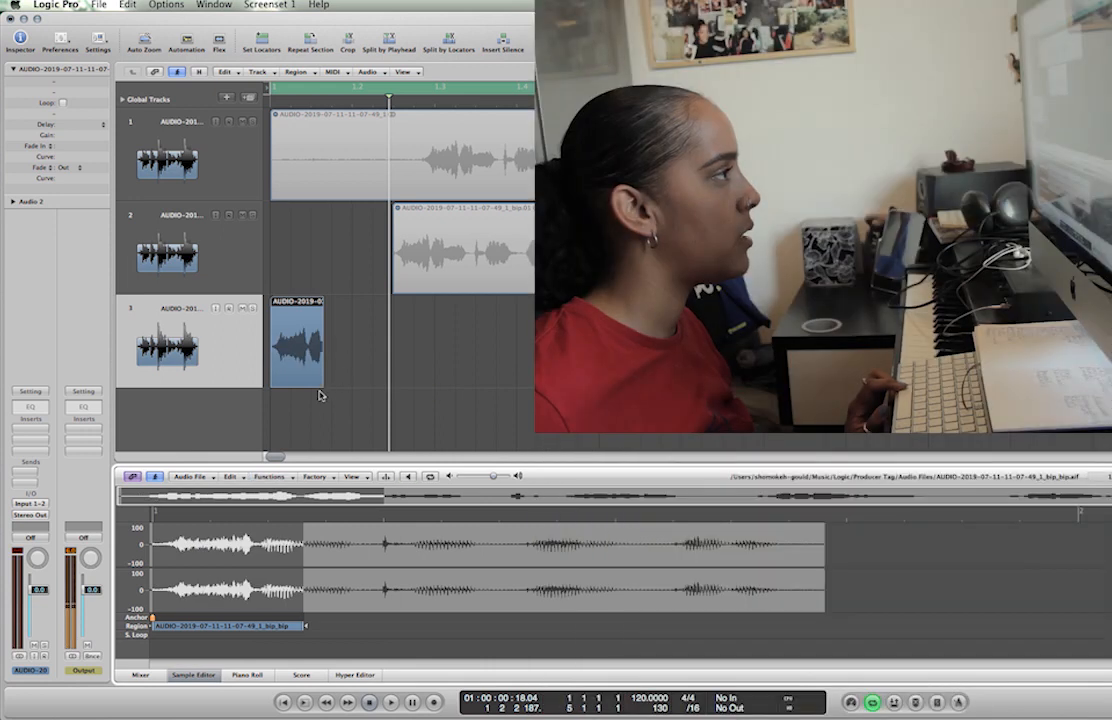
left_click(315, 367)
left_click(365, 360)
key("space")
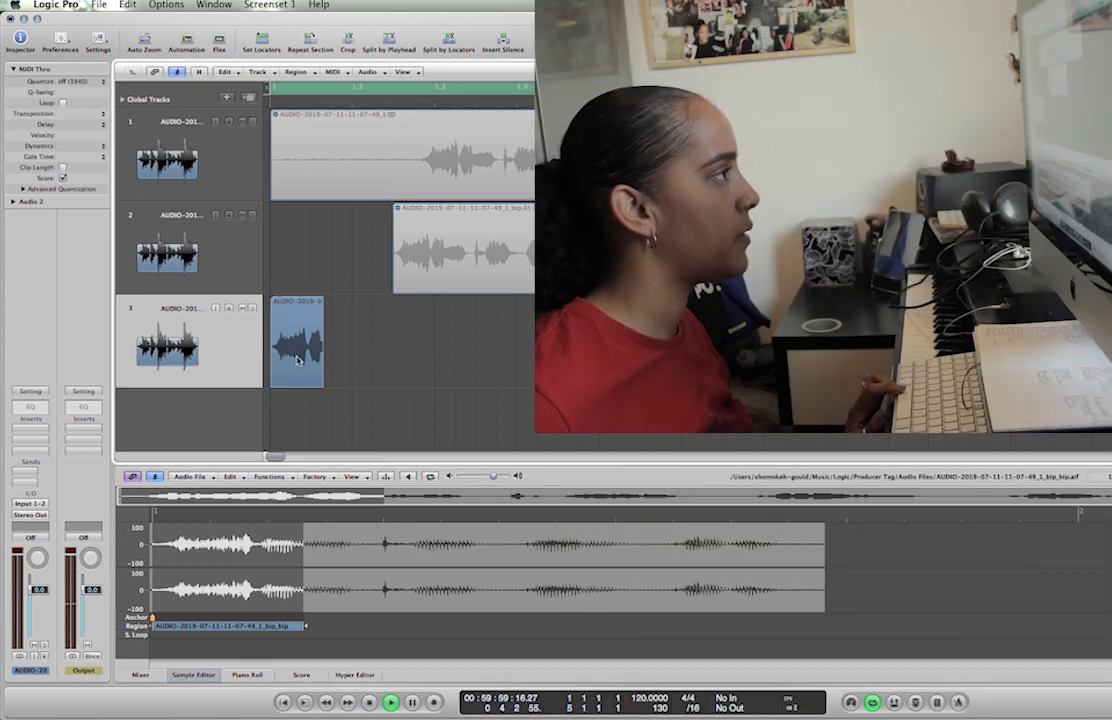
Trim the short reversed clip on track 3 slightly tighter and play it back several times
left_click(297, 360)
mouse_move(320, 387)
left_mouse_down()
mouse_move(304, 389)
mouse_move(321, 379)
left_mouse_up()
key("space")
key("space")
key("space")
key("space")
key("space")
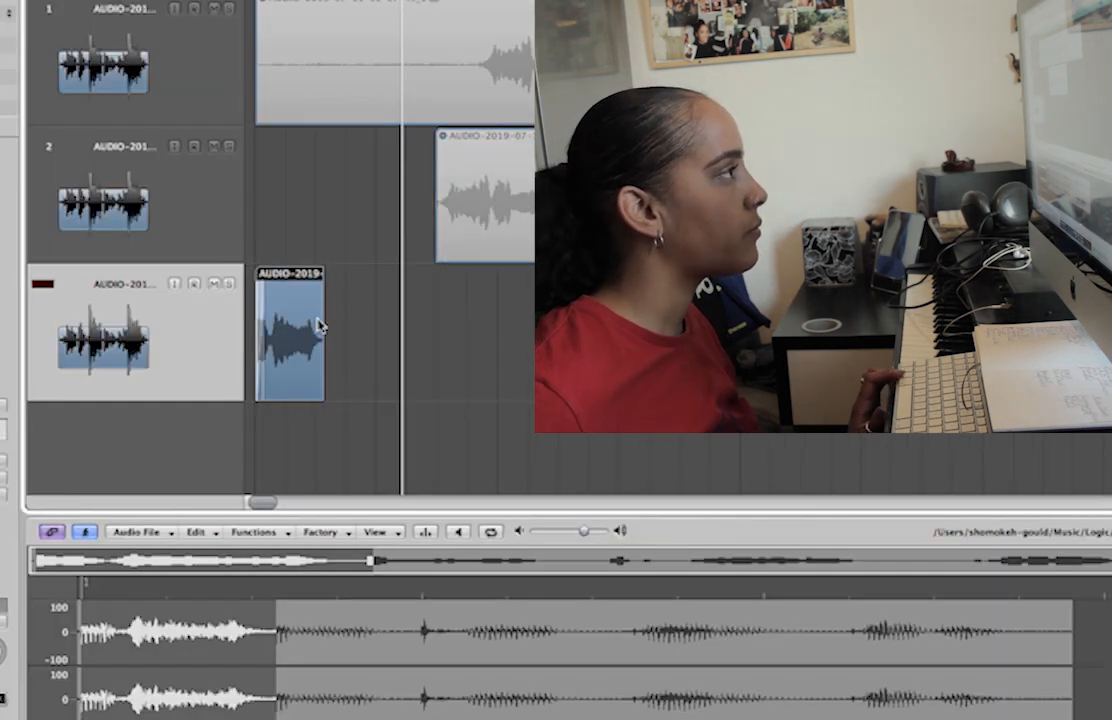
Place two slightly offset, overlapping copies of the reversed clip on track 3 to create a stutter, and listen to the three regions
left_click_drag(318, 325, 335, 323)
key("space")
left_click_drag(322, 325, 336, 325)
key("space")
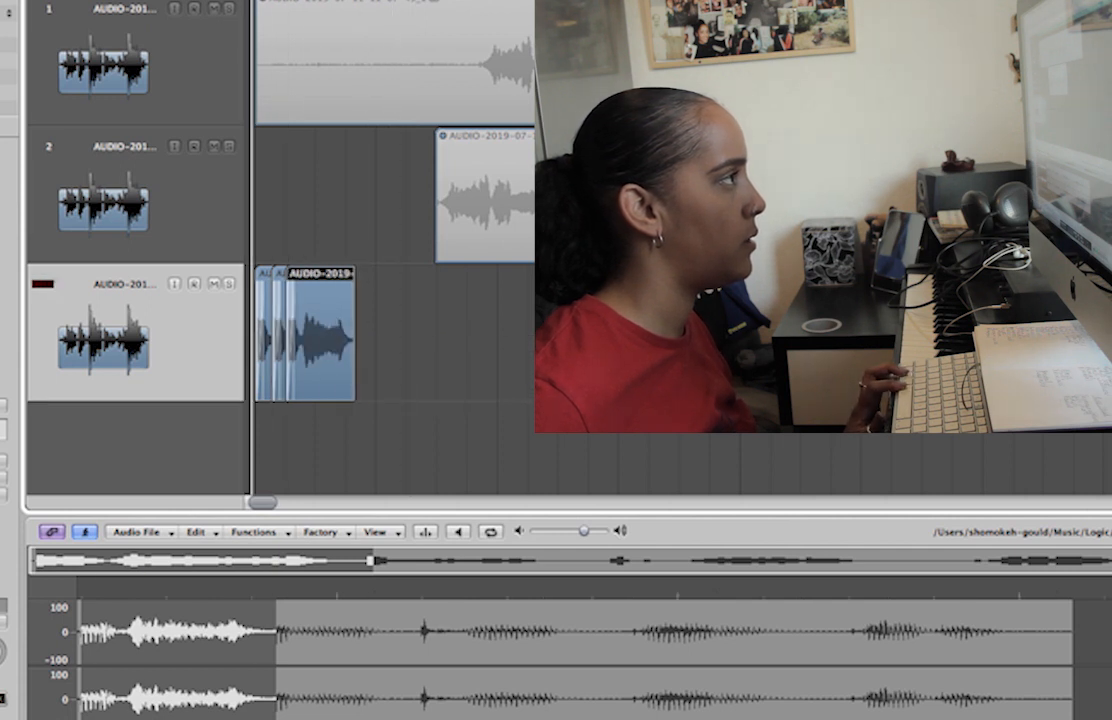
key("space")
key("Return")
left_click(149, 342)
key("space")
key("space")
Insert Space Designer on track 3 with a reversed 2.000 s synthesized impulse response, and close the plug-in
left_click(2, 462)
mouse_move(4, 646)
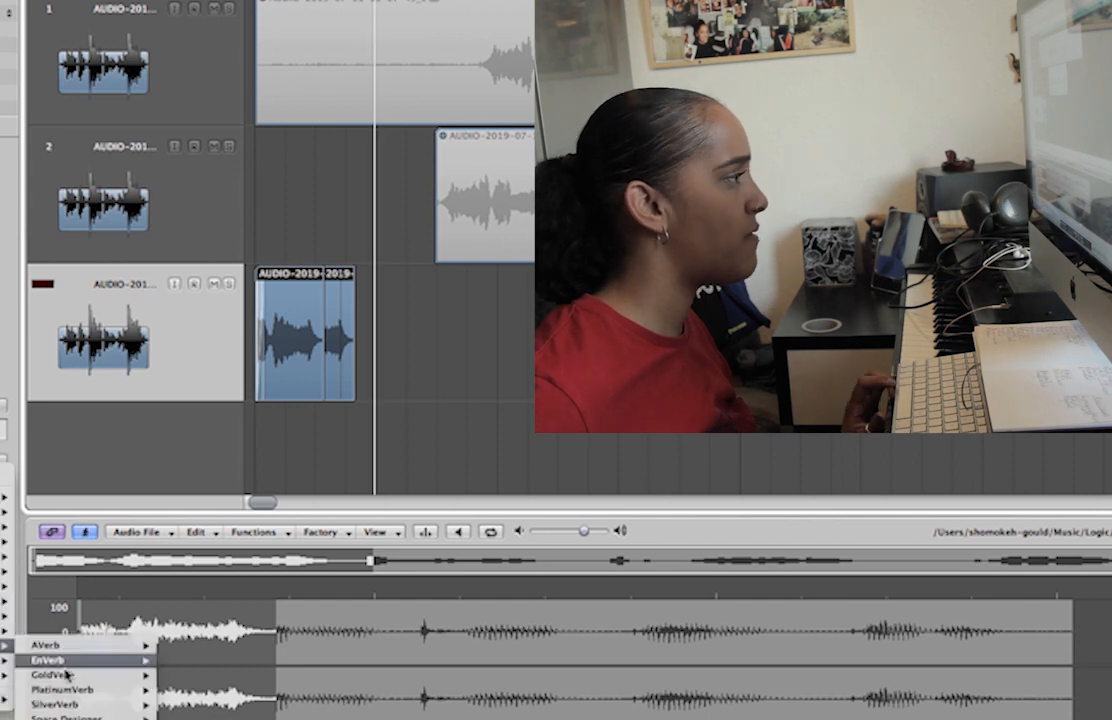
left_click(186, 716)
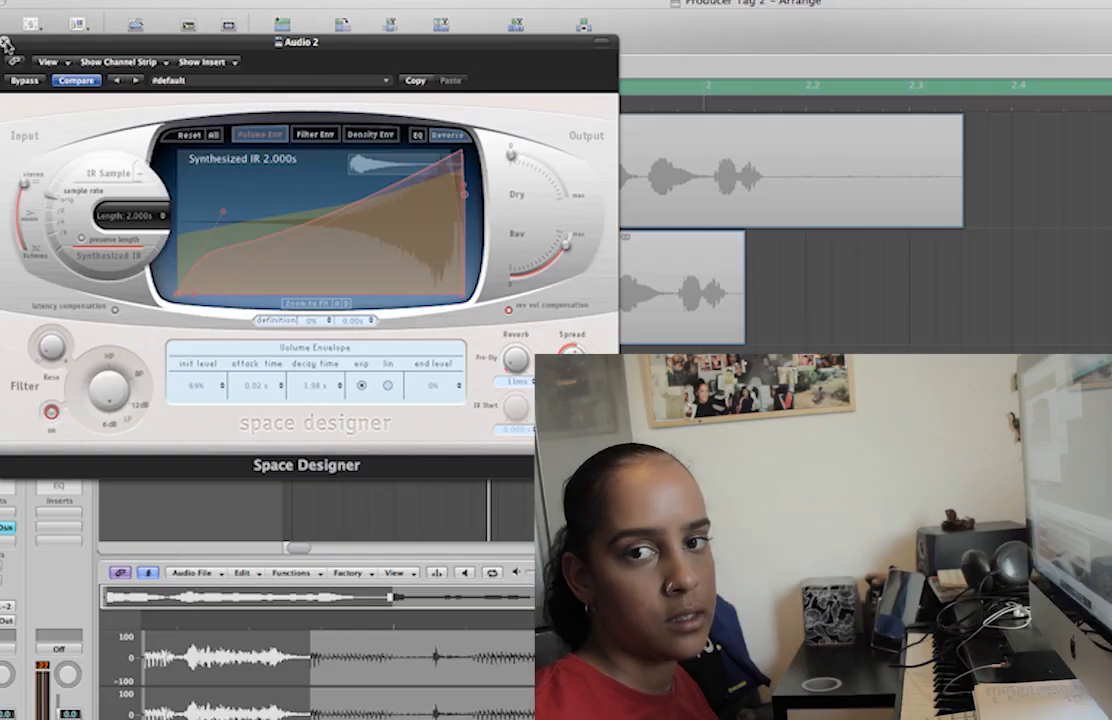
left_click(6, 43)
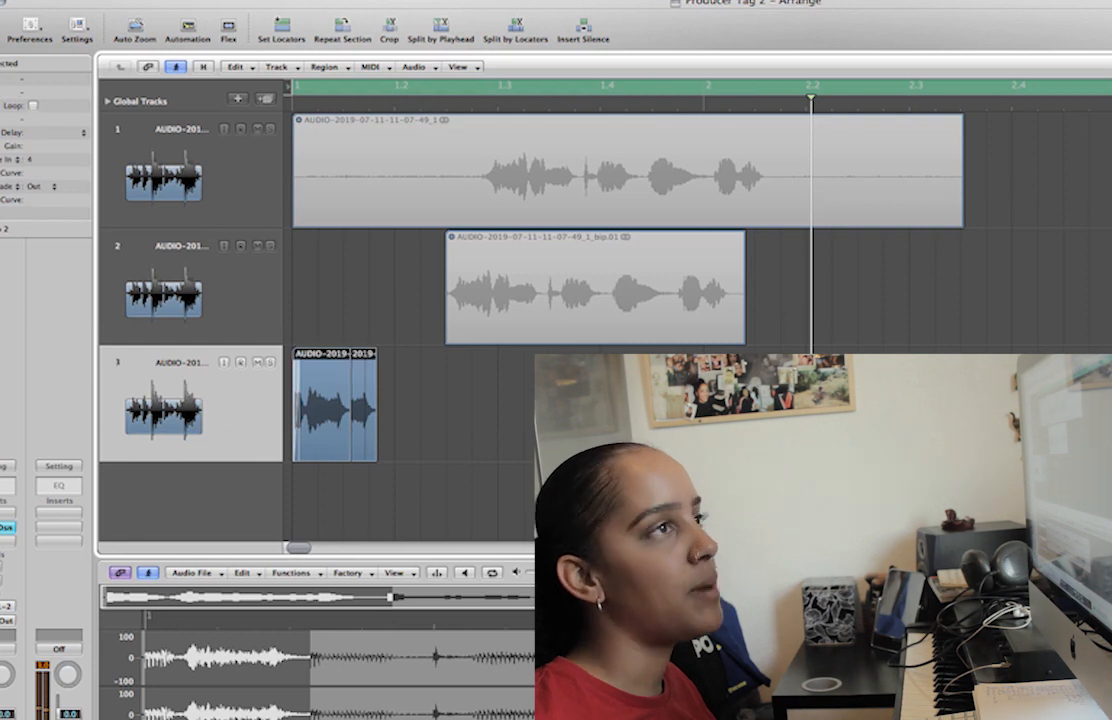
Bounce the three stuttered regions in place to a new track, muting the source and including the audio tail in the file
key("ctrl+b")
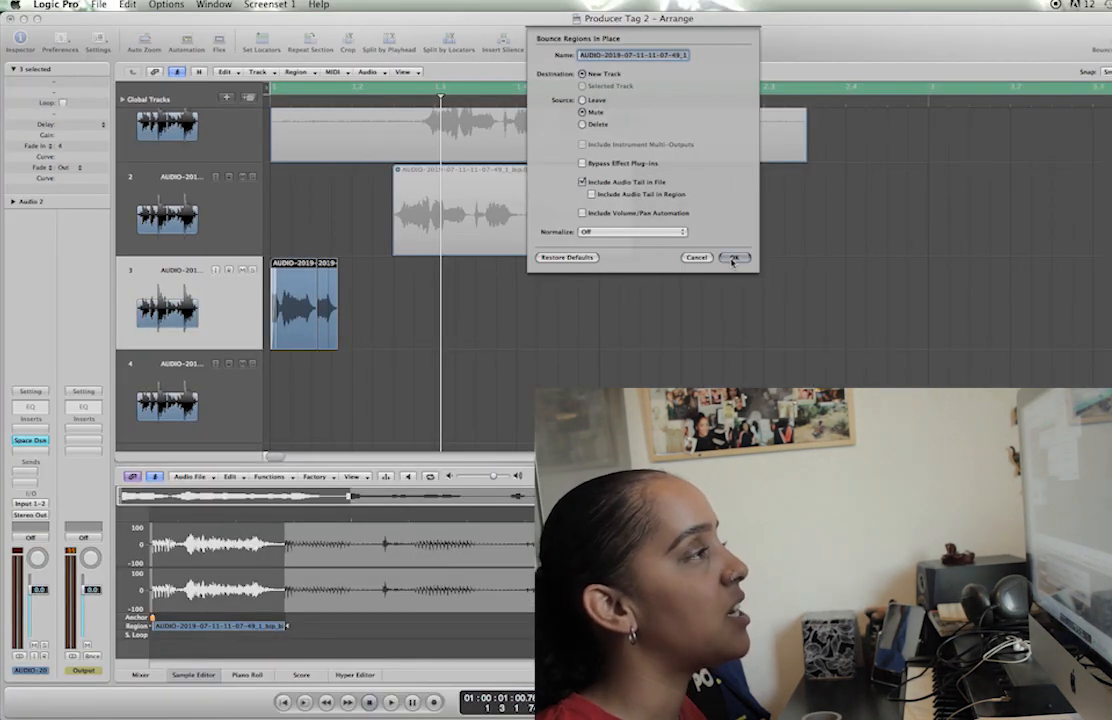
left_click(733, 258)
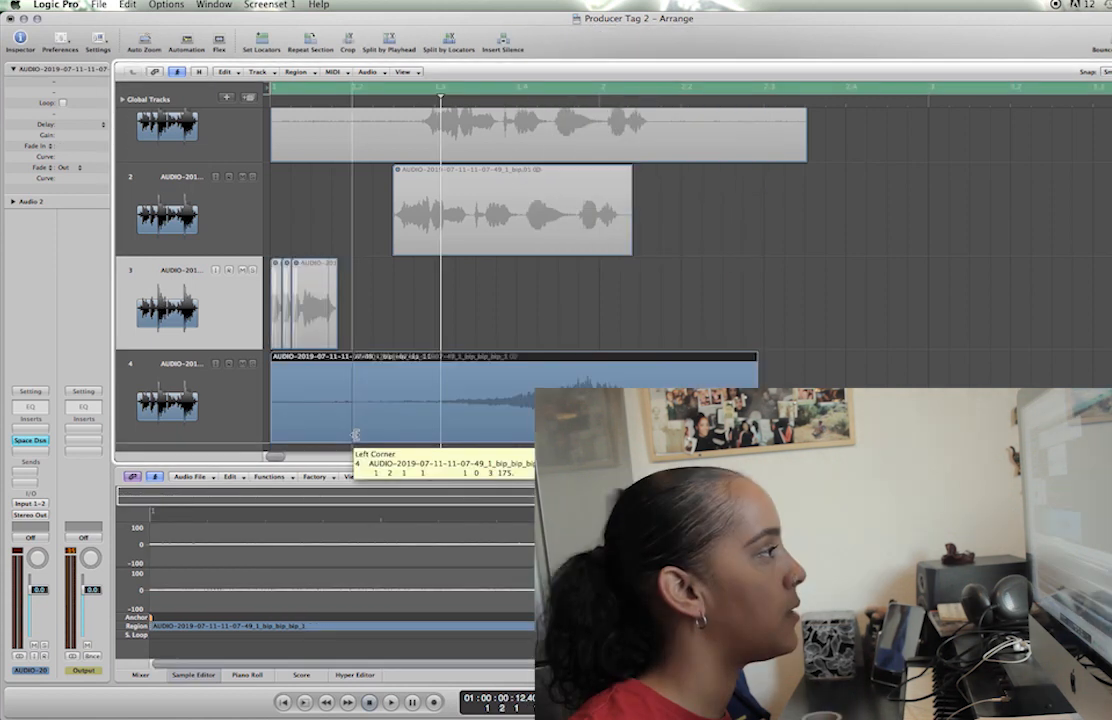
Trim the quiet lead-in of the bounced reverb swell, align the clip with the start of bar 1, and play it
left_click_drag(423, 360, 285, 384)
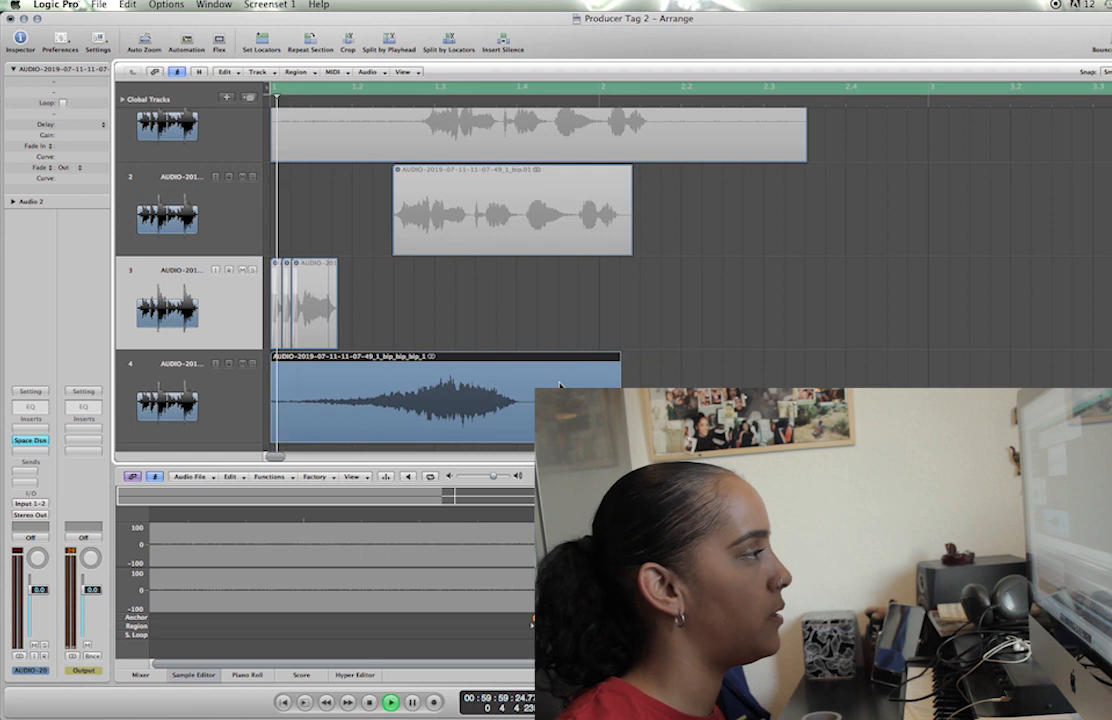
left_click(310, 422)
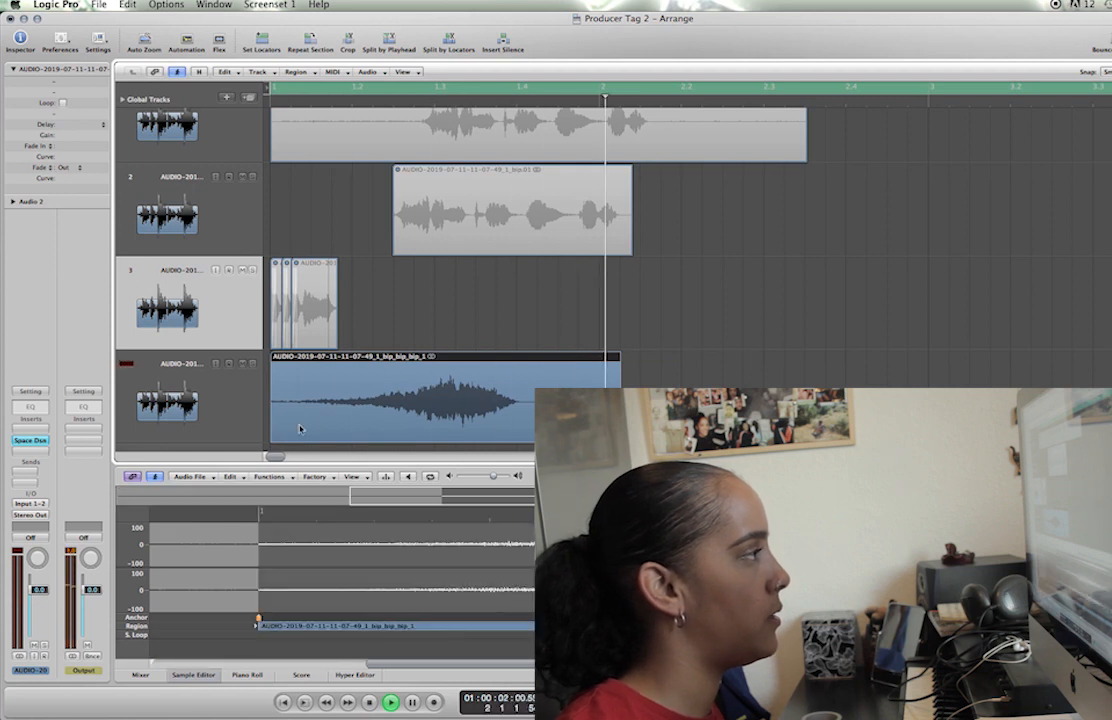
left_click_drag(272, 440, 278, 440)
key("super+z")
key("space")
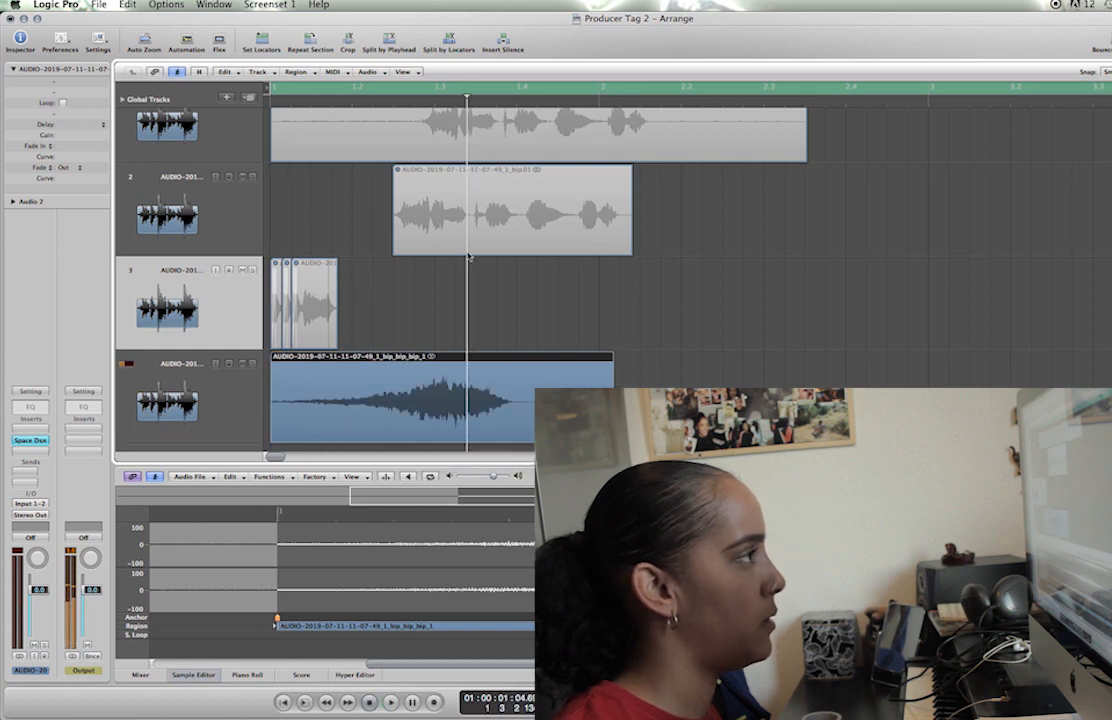
Unmute the track 2 vocal, trim the reverb swell to end between 1.3 and 1.4, and position the vocal to enter over its tail
left_click_drag(489, 237, 515, 239)
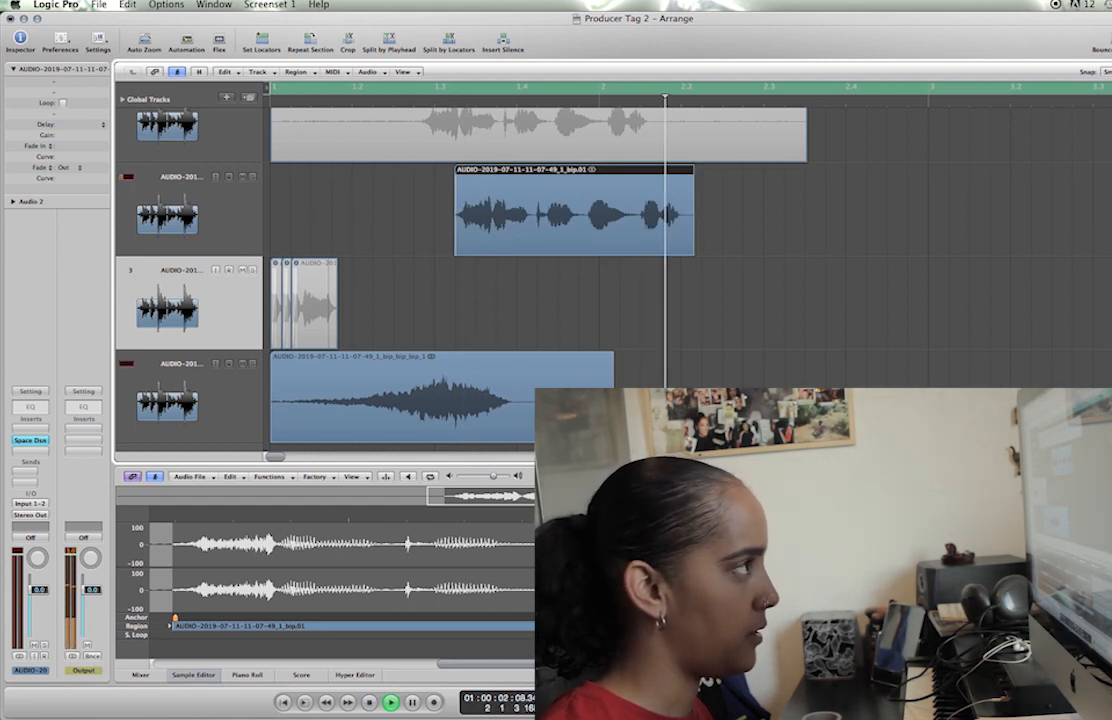
left_click_drag(612, 425, 497, 425)
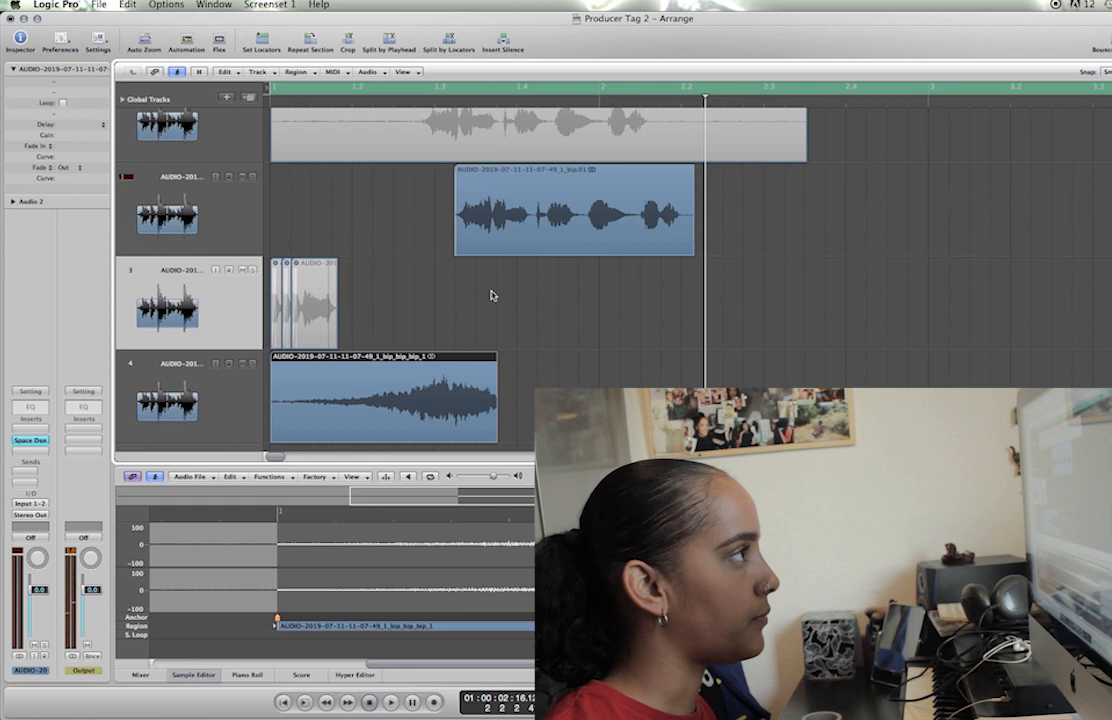
left_click_drag(508, 250, 530, 268)
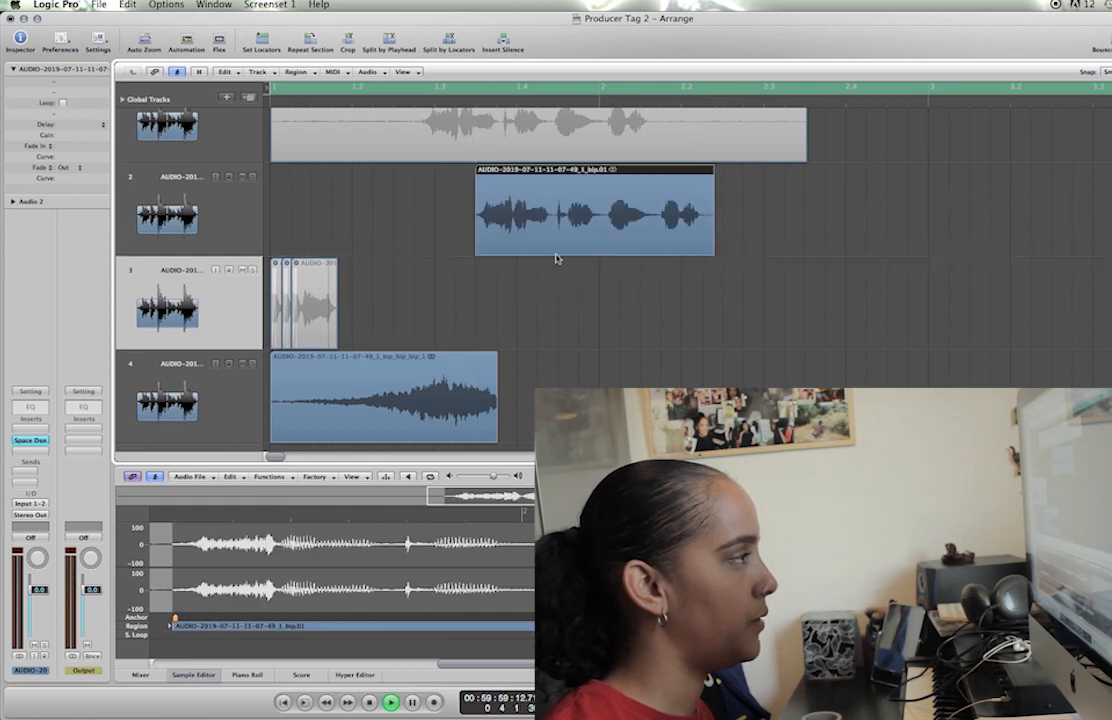
left_click(205, 415)
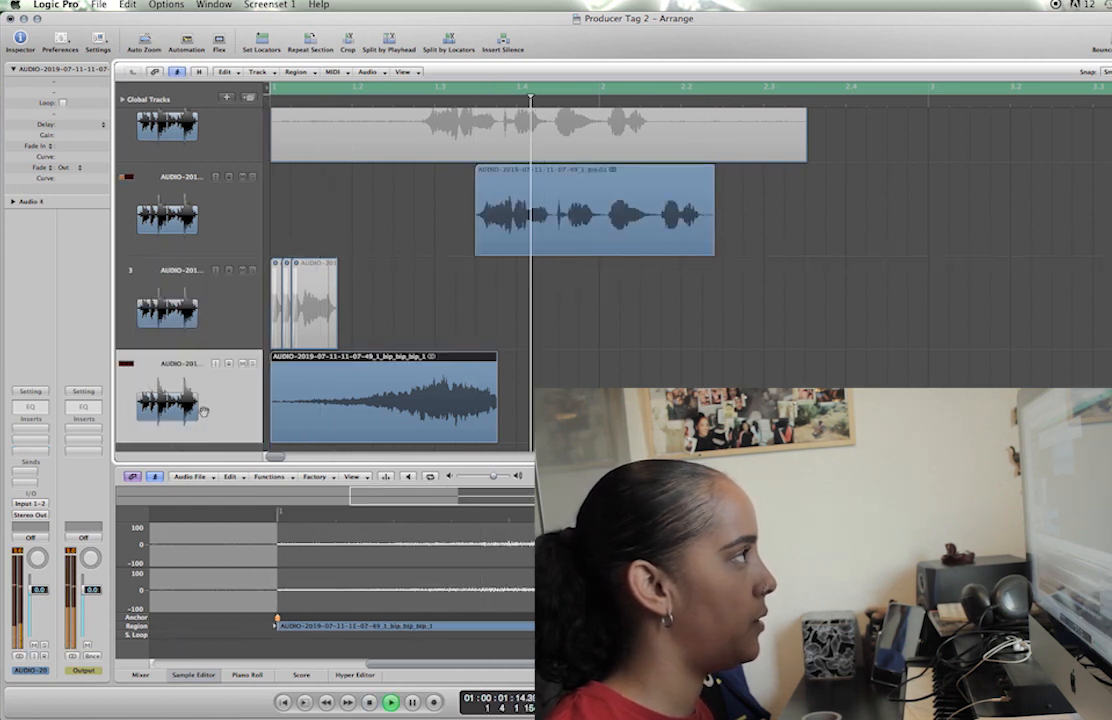
left_click_drag(490, 212, 485, 213)
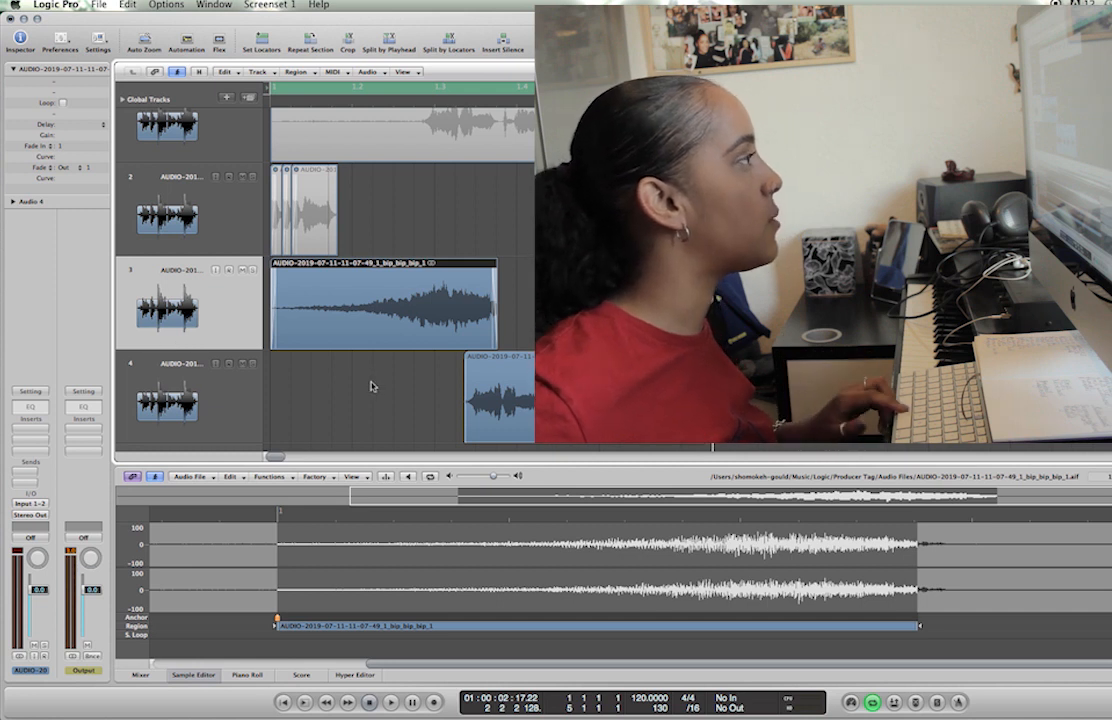
Listen to the swell with the vocal and lengthen the swell's fade-out to 134 with the Fade tool
key("space")
left_click(191, 415)
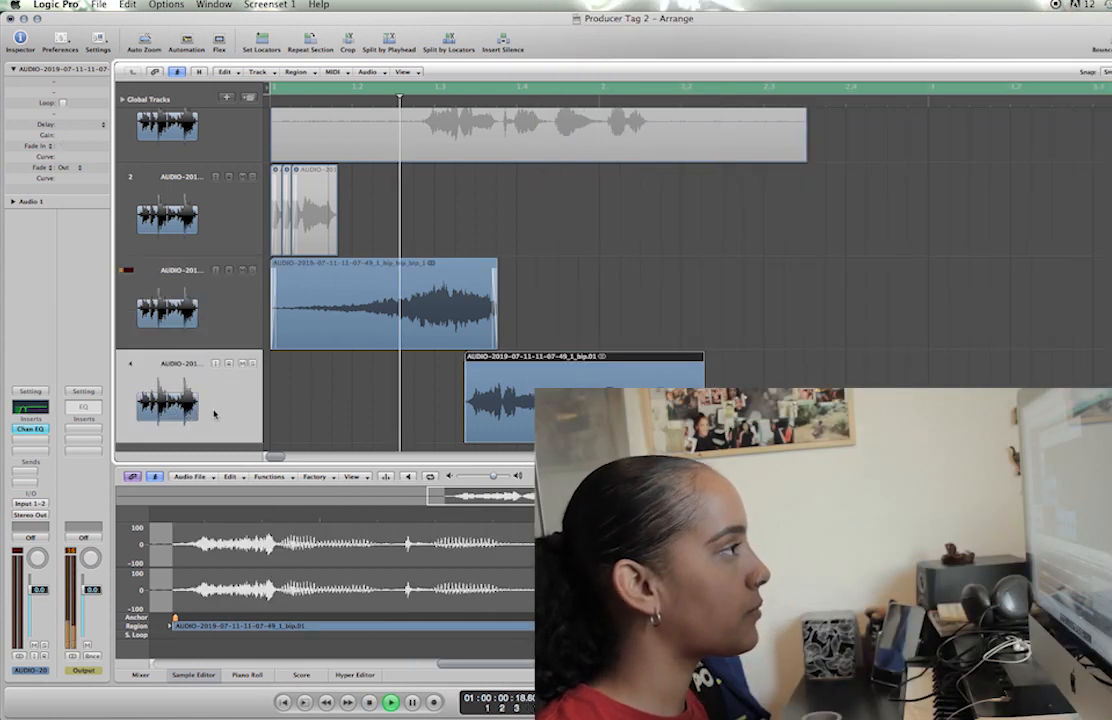
key("space")
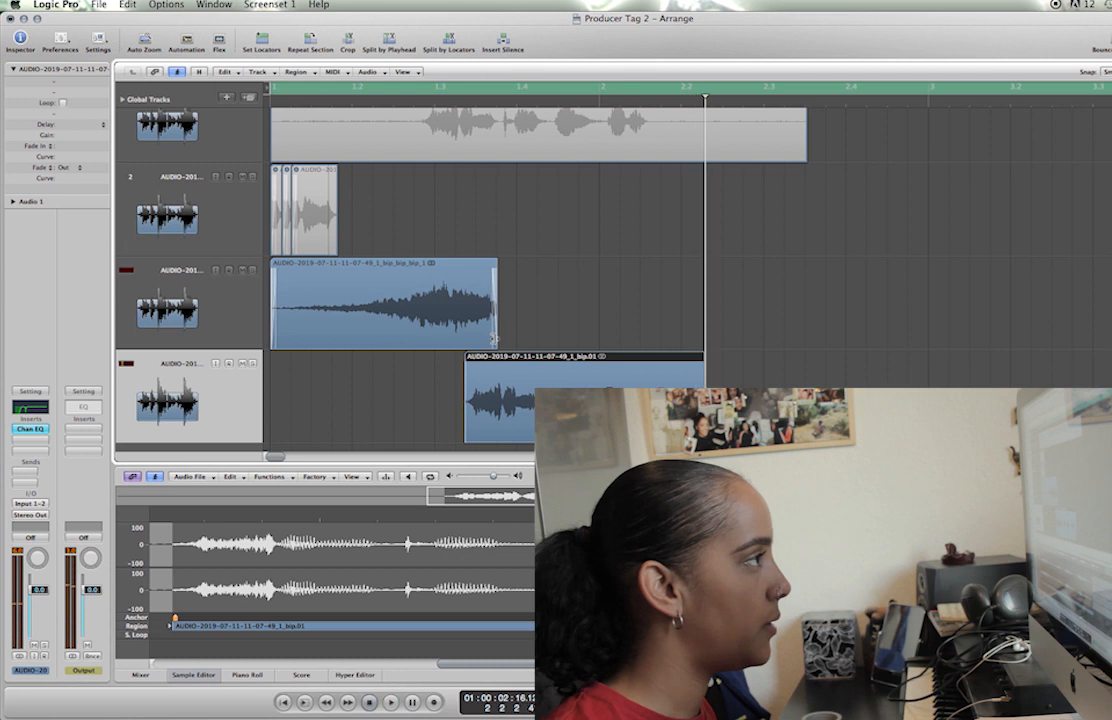
left_click(486, 339)
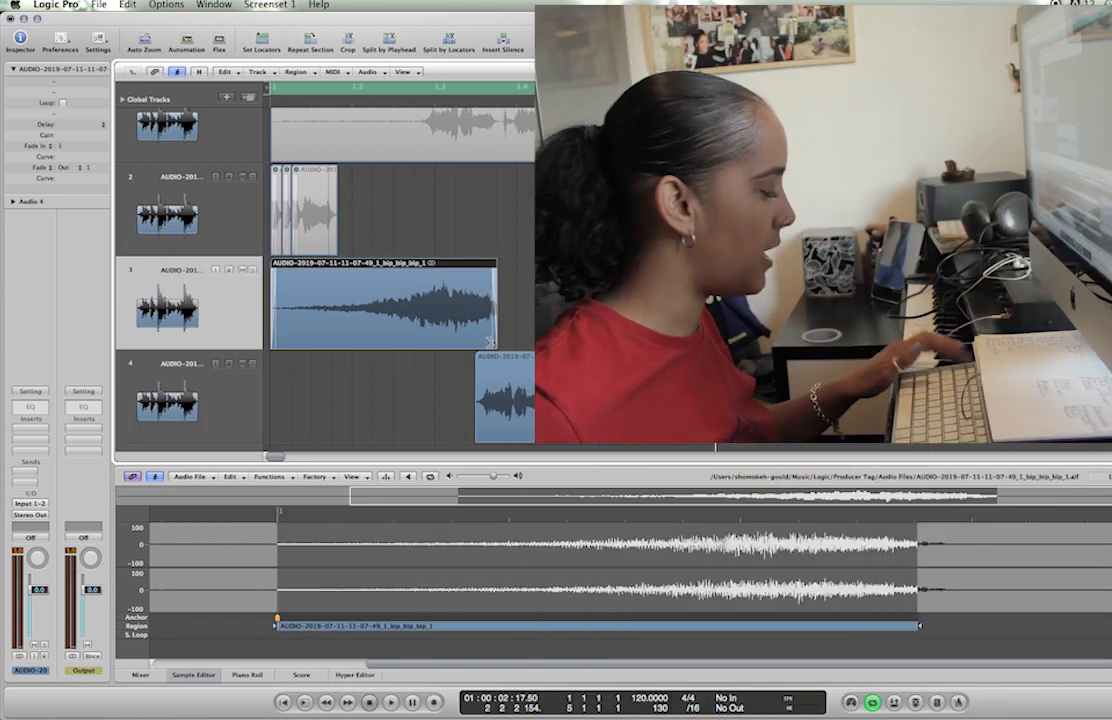
key("t")
left_click(536, 476)
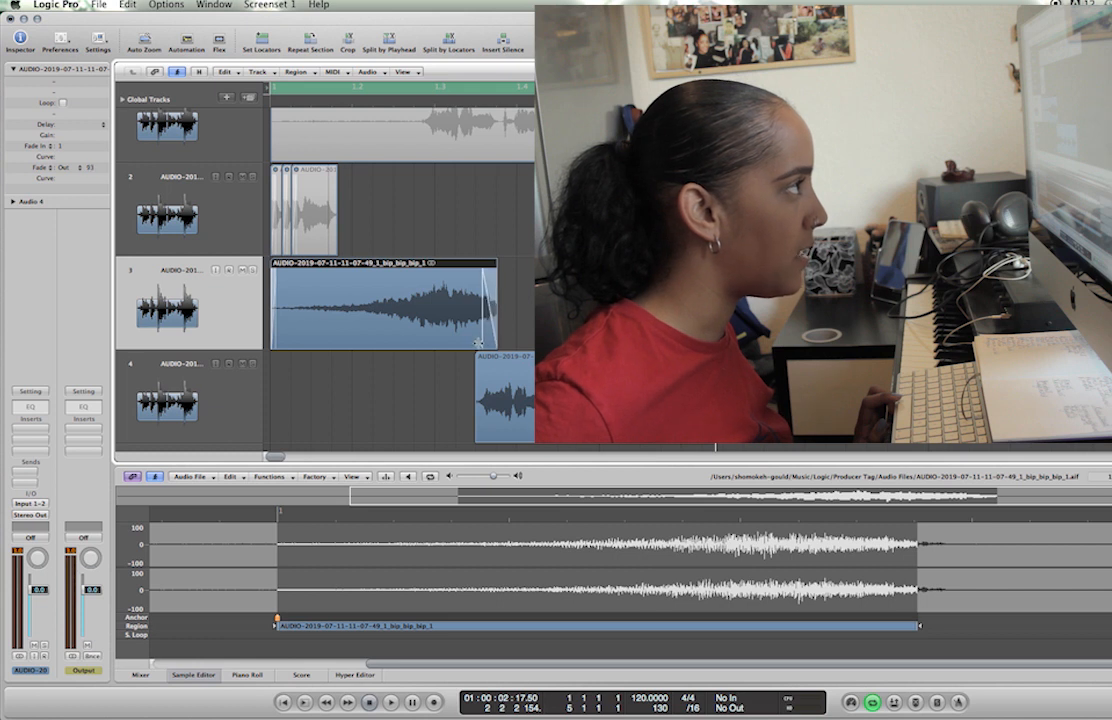
left_click_drag(475, 344, 474, 344)
key("space")
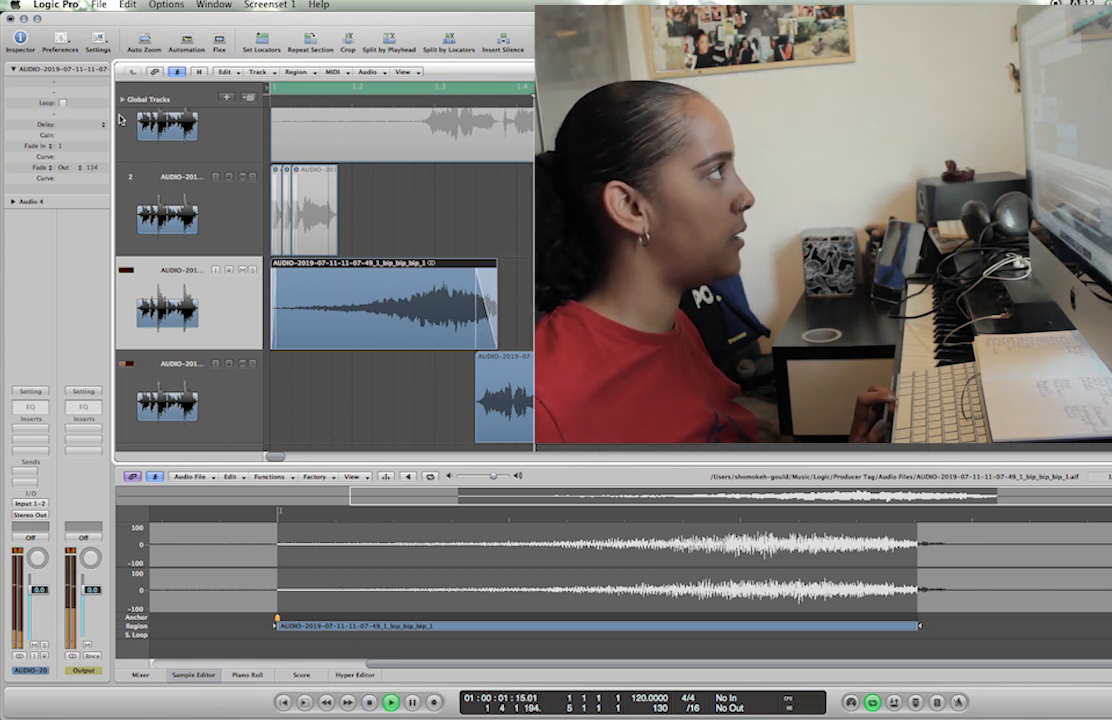
key("Escape")
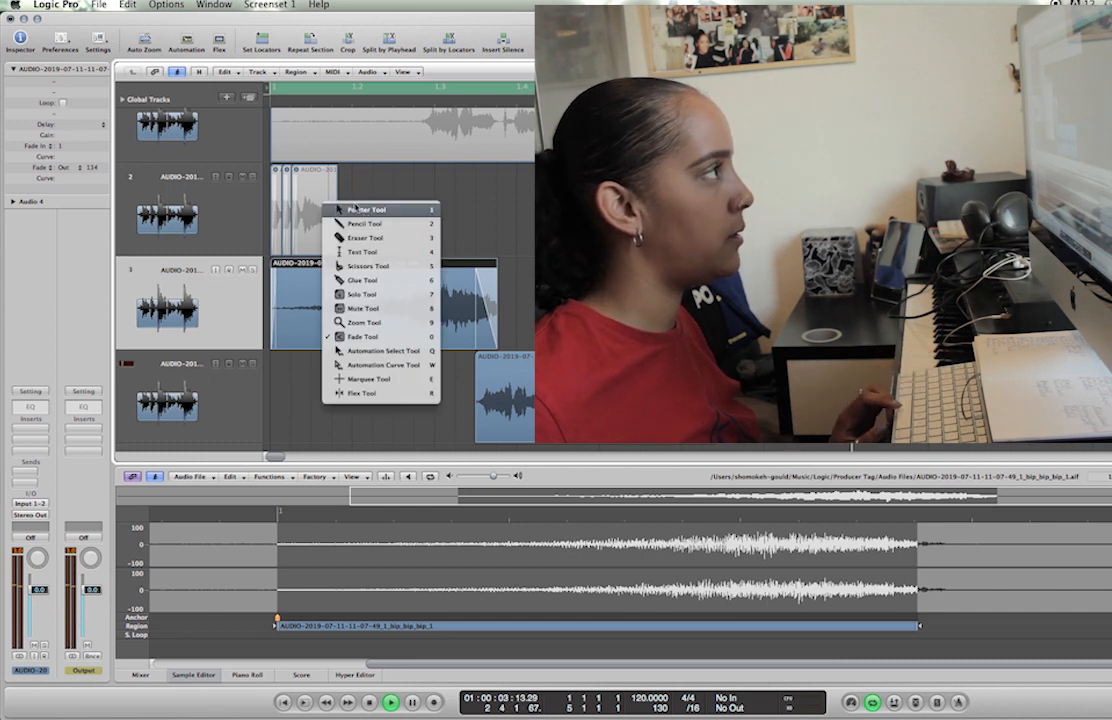
left_click(387, 224)
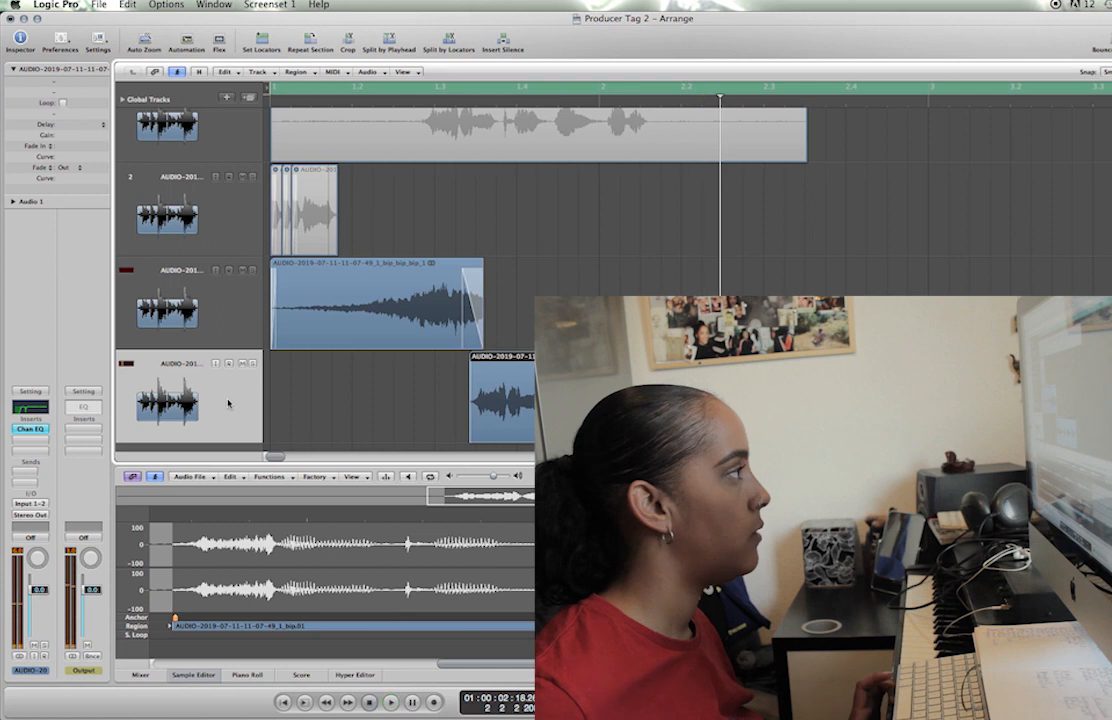
Insert a Compressor after the Channel EQ on the vocal's track 4
left_click(24, 442)
left_click(31, 443)
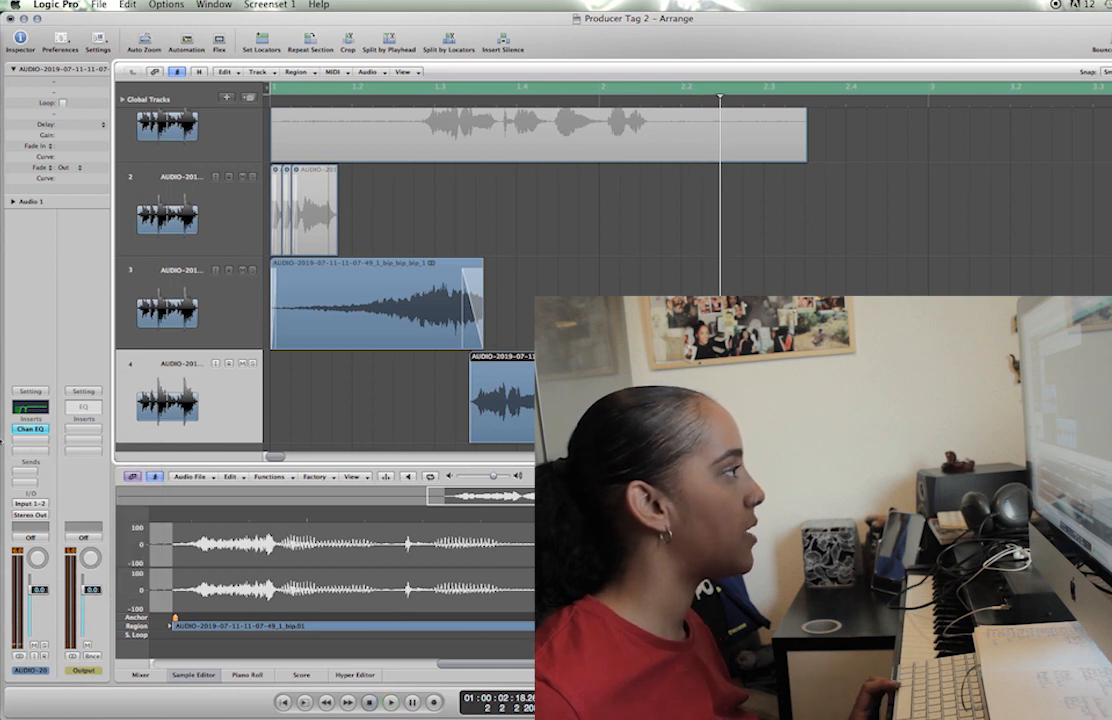
left_click(30, 440)
mouse_move(112, 484)
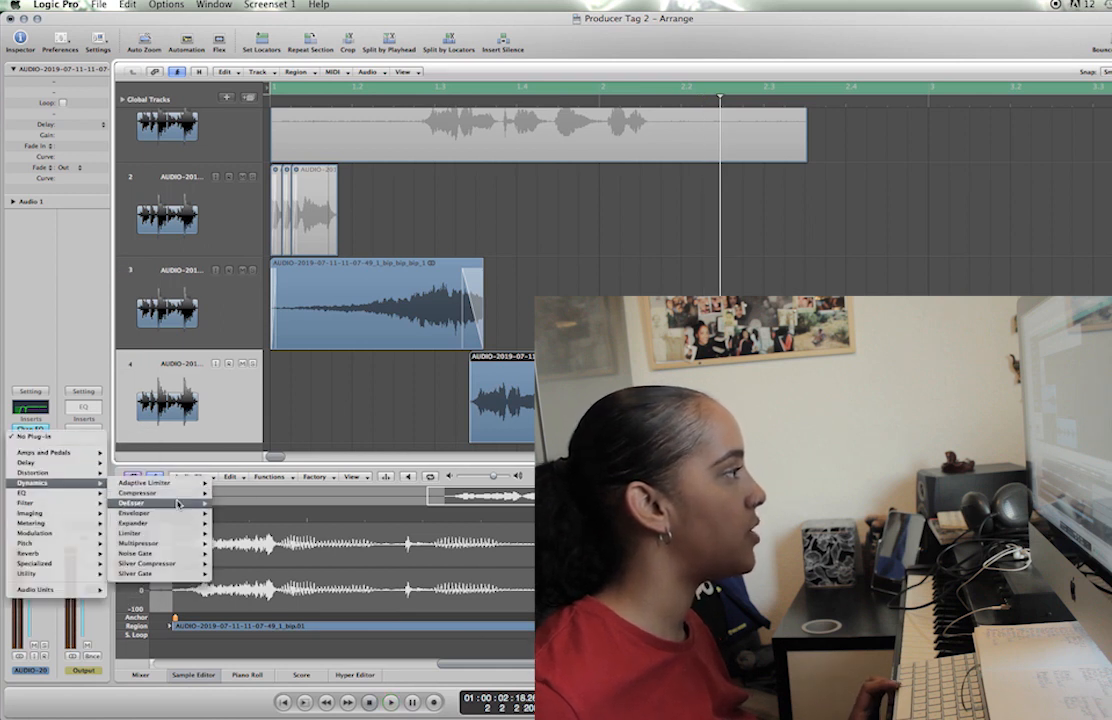
left_click(233, 494)
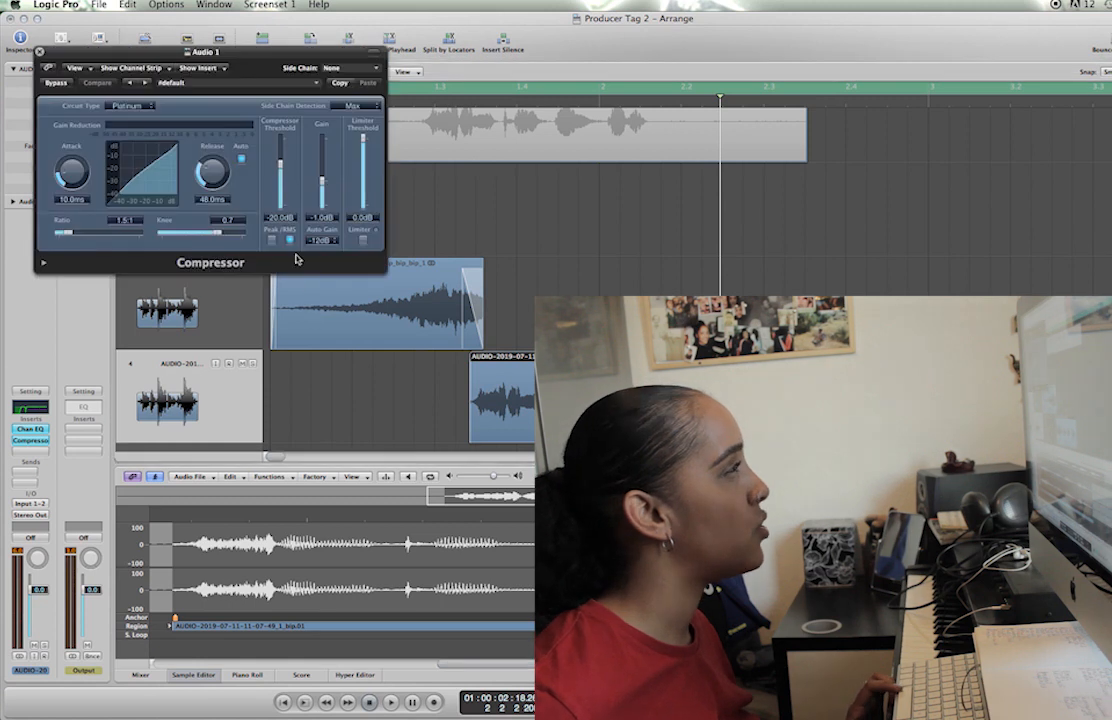
Load the FET Vocal 01 preset in the Compressor and play the vocal through it
left_click(258, 84)
mouse_move(330, 230)
left_click(423, 232)
key("space")
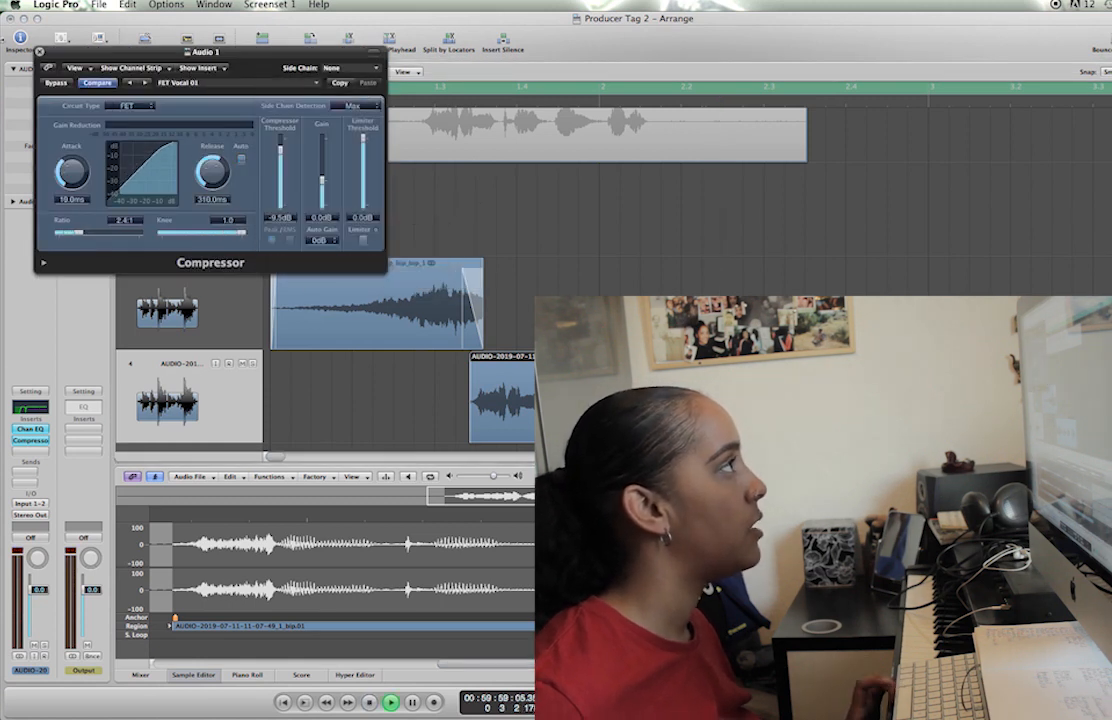
Close the Compressor, stop playback and split the track 4 vocal region just before its last word with the Scissors Tool
left_click(40, 52)
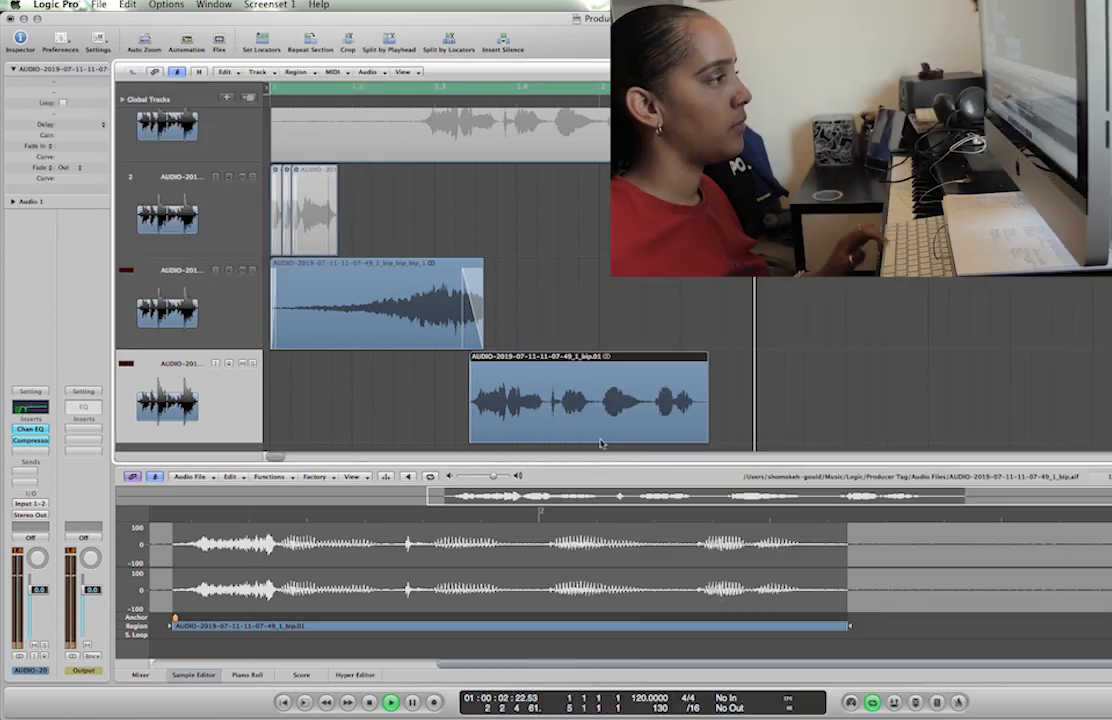
key("space")
key("Escape")
key("Return")
key("t")
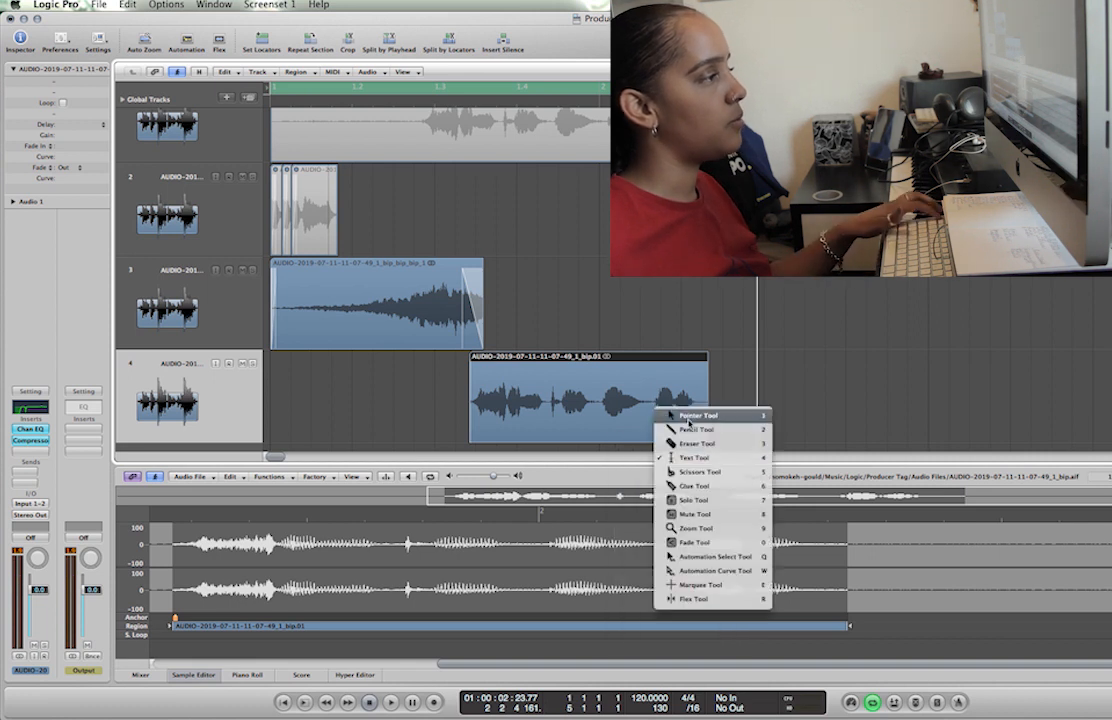
left_click(713, 475)
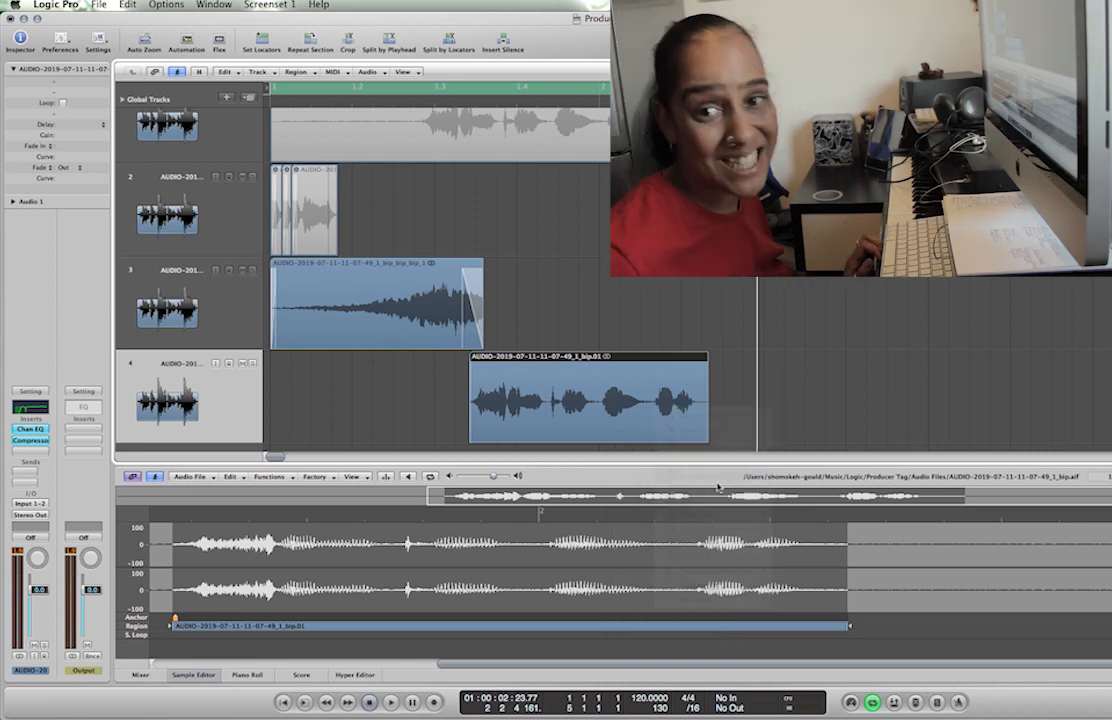
left_click(657, 410)
key("t")
left_click(727, 409)
Move the split-off last word from track 4 down to track 5, keeping it directly after the first part of the vocal
left_click(560, 395, "shift")
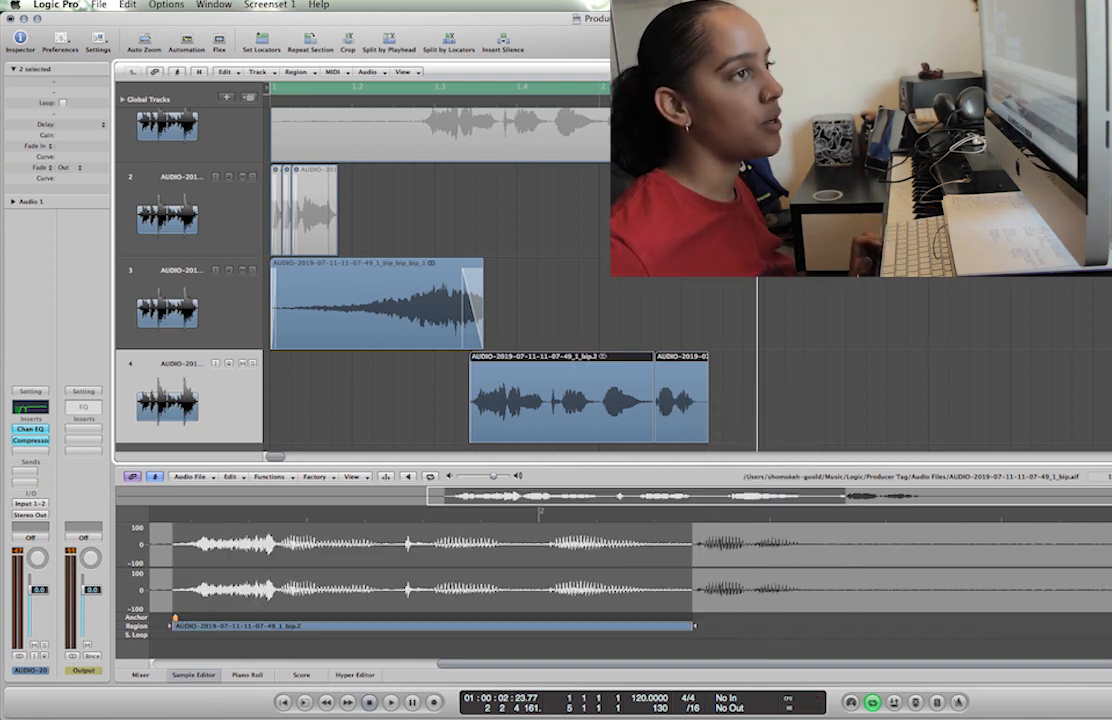
scroll(500, 380, "down", 3)
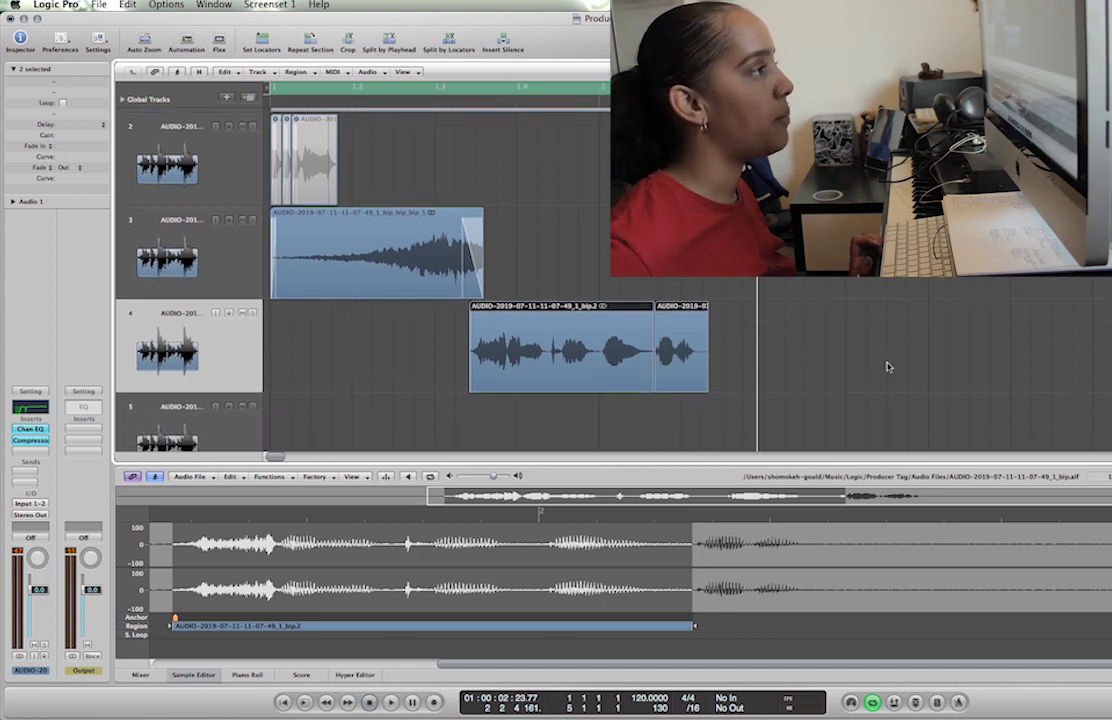
left_click_drag(681, 311, 679, 406)
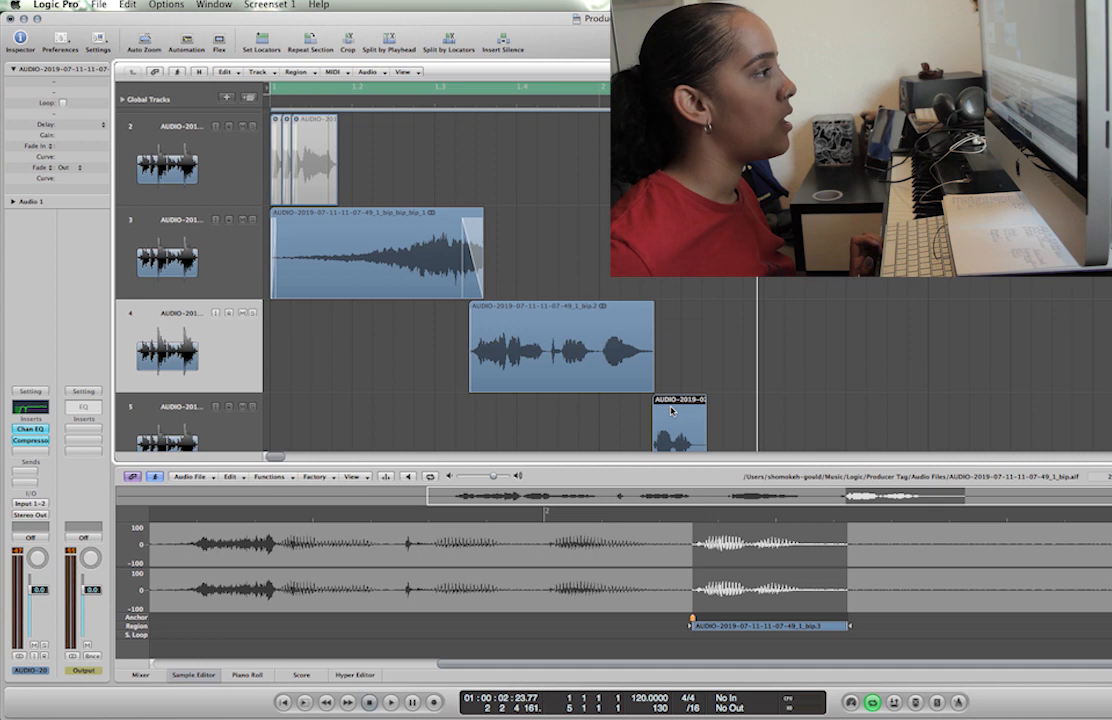
left_click_drag(659, 425, 662, 425)
Insert a stereo Echo on track 5, set its time to 1/2, listen to the result and close the plug-in
left_click(164, 416)
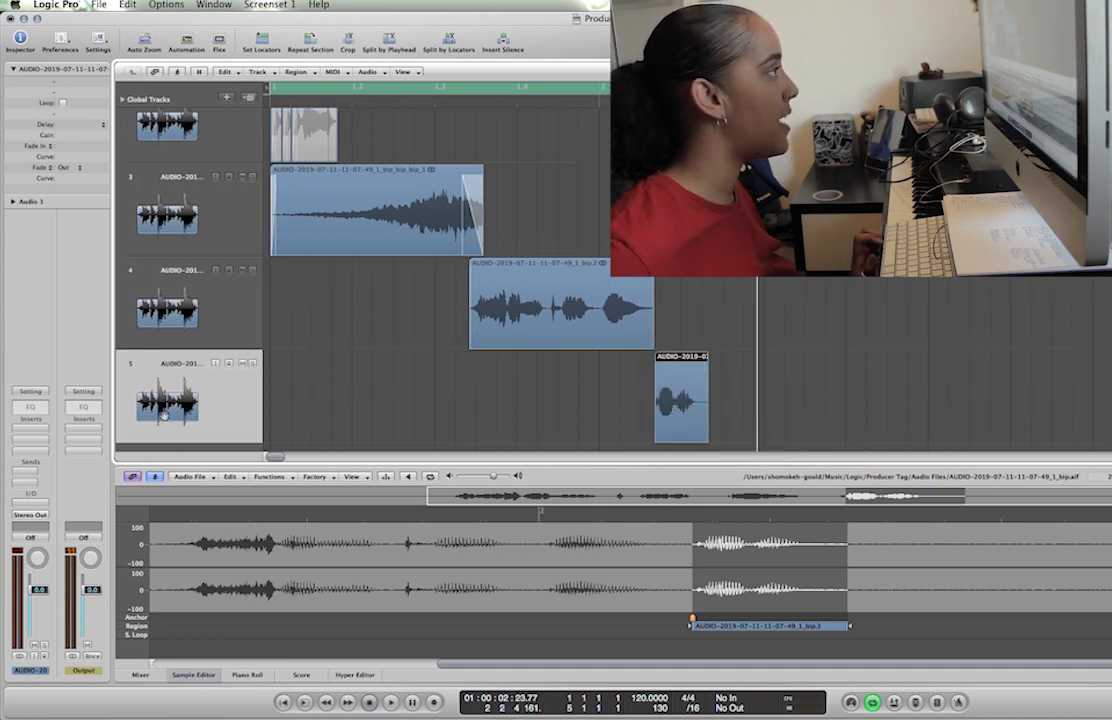
left_click(27, 437)
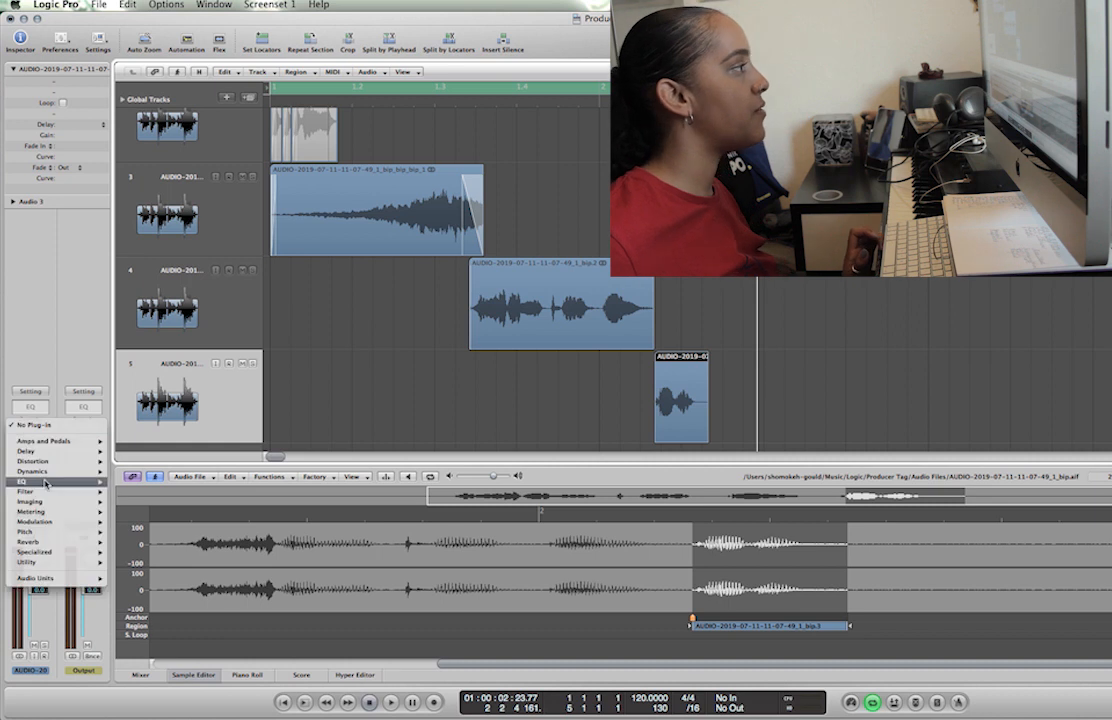
mouse_move(53, 455)
left_click(218, 462)
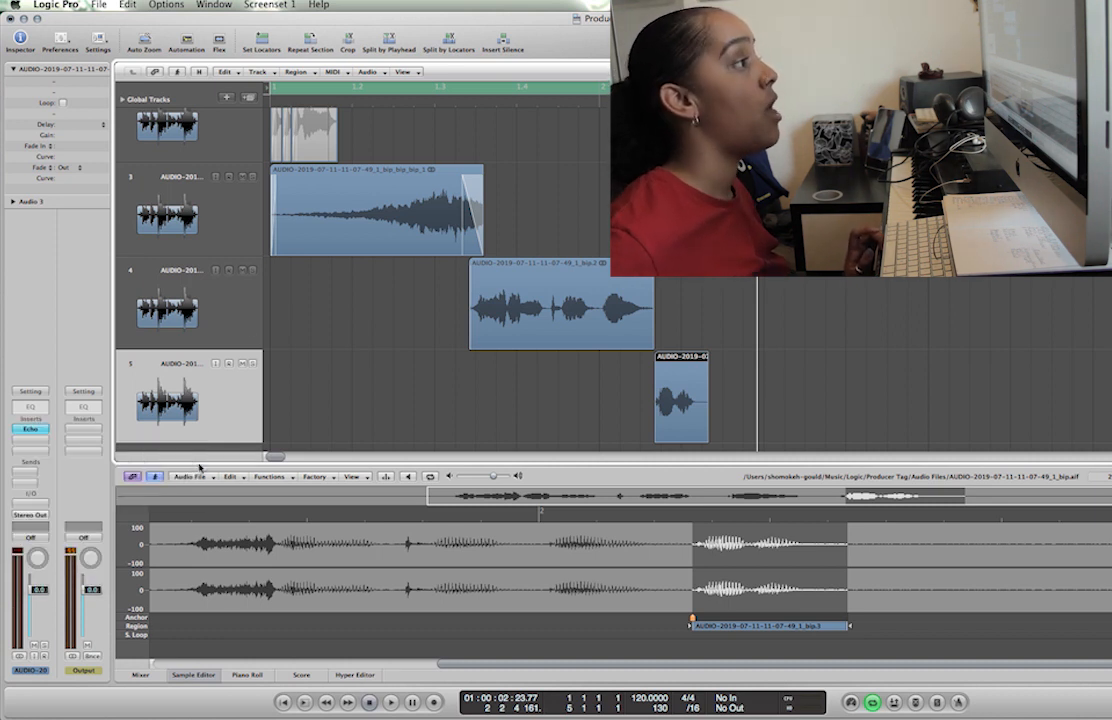
left_click(153, 117)
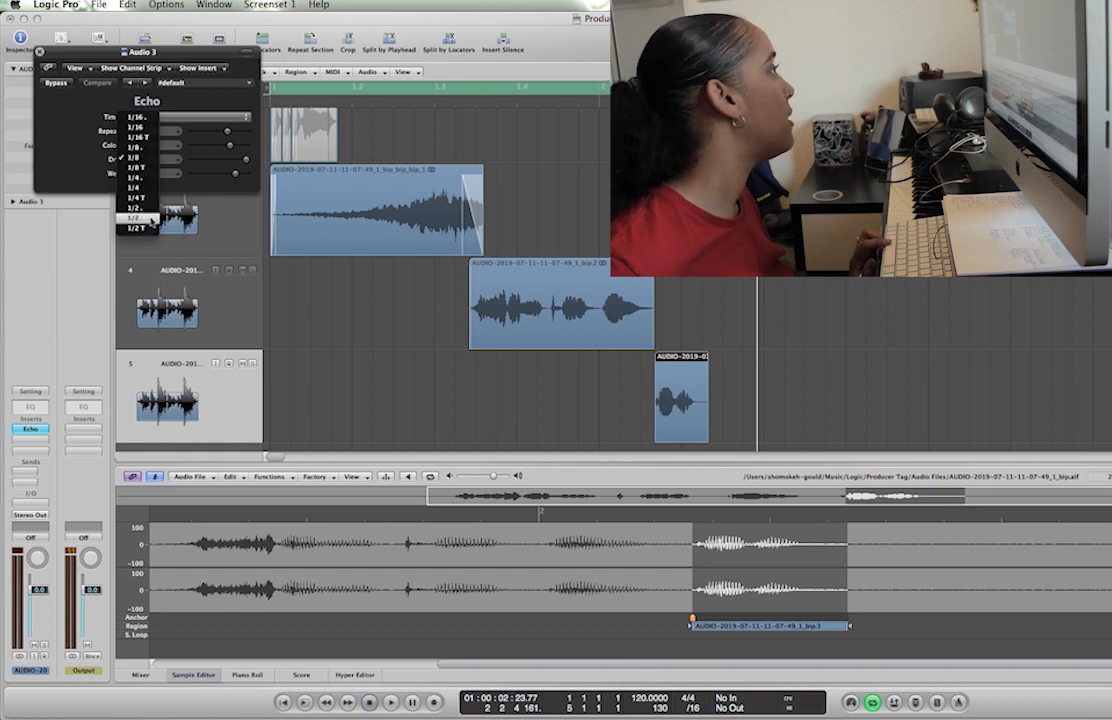
left_click(151, 219)
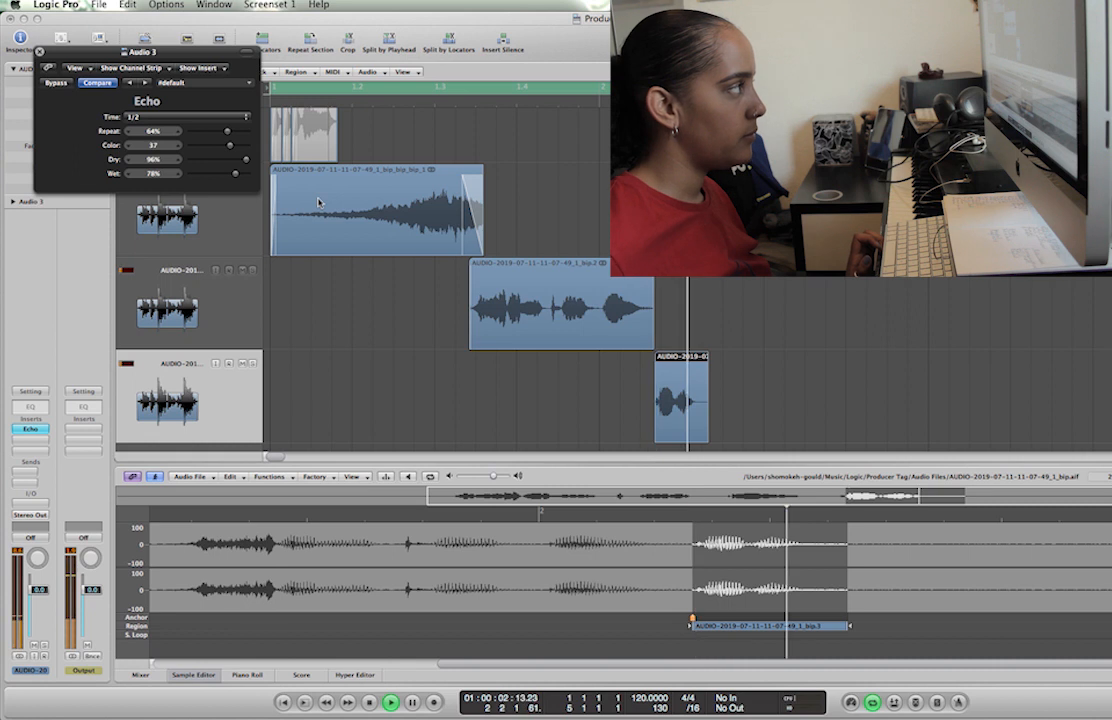
left_click(138, 119)
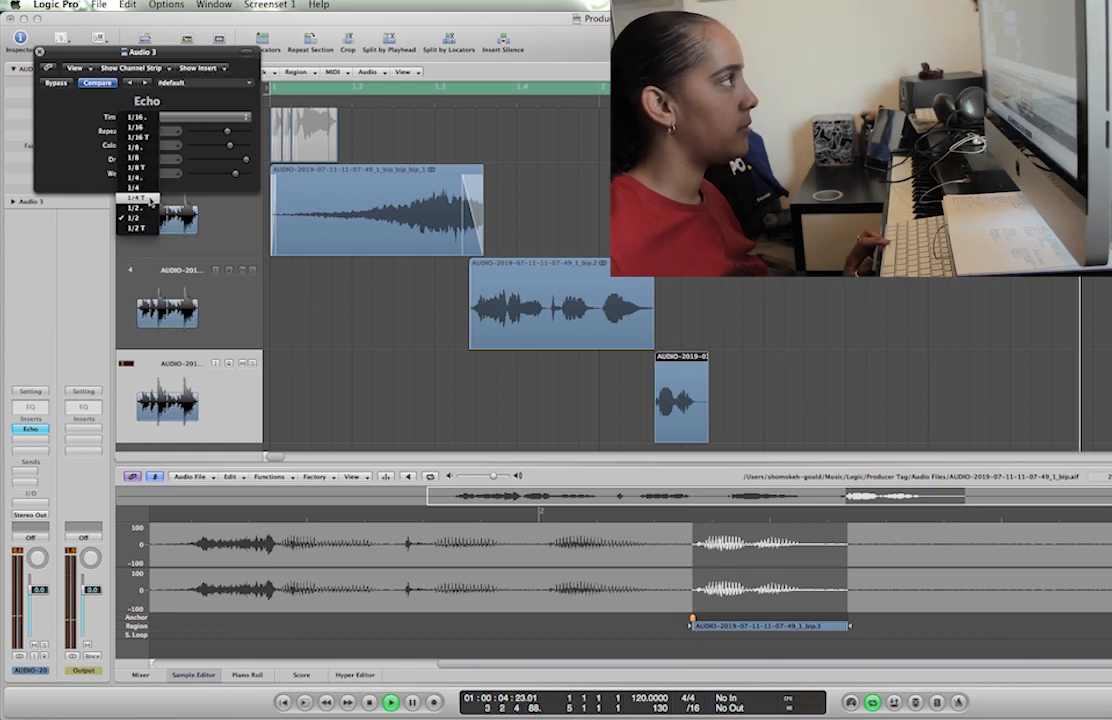
left_click(75, 152)
key("space")
left_click(40, 52)
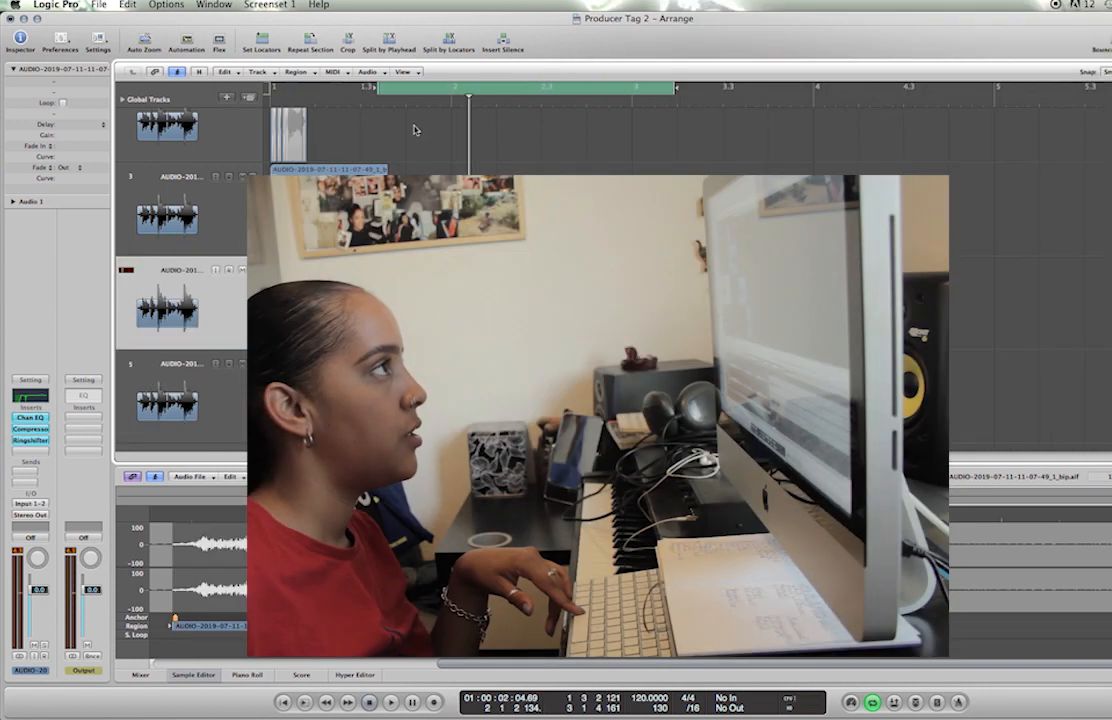
Extend the start of the cycle range back to bar 1 and play the tag with track 4's Channel EQ open
left_click_drag(375, 88, 275, 93)
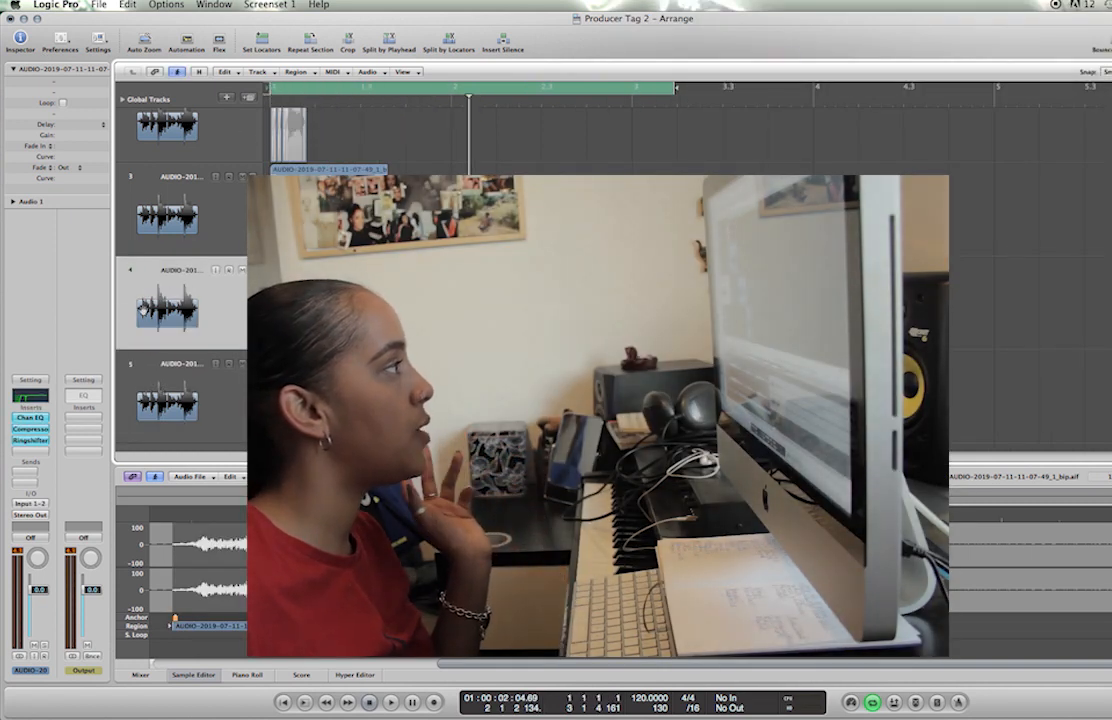
left_click(30, 397)
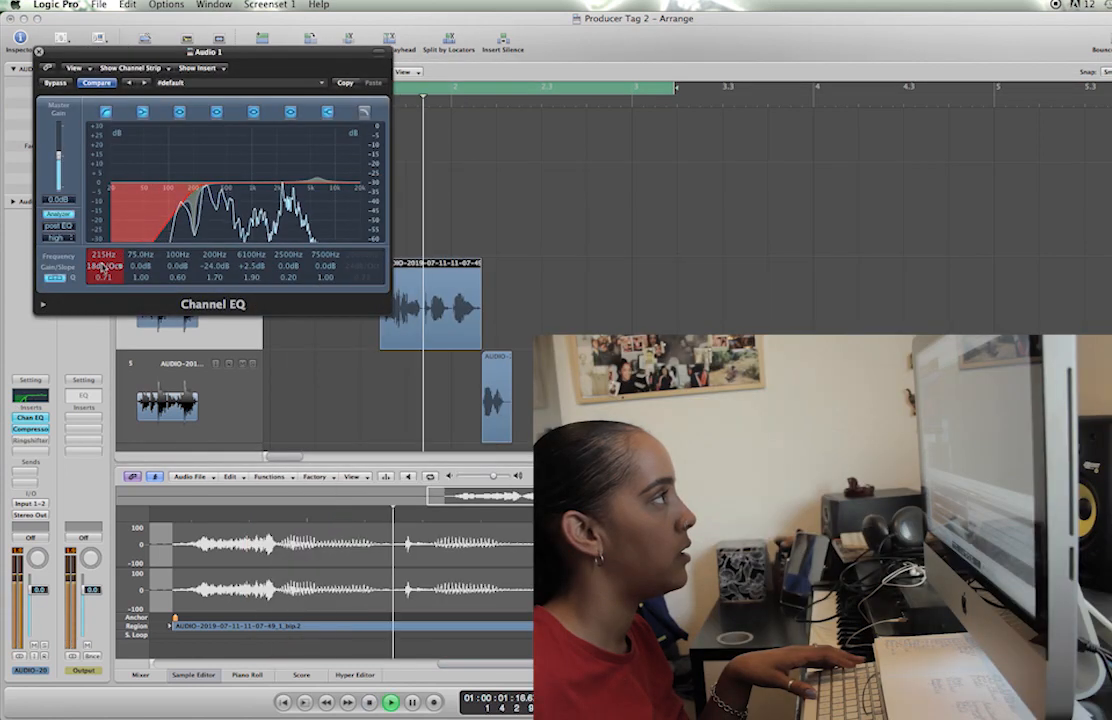
key("Return")
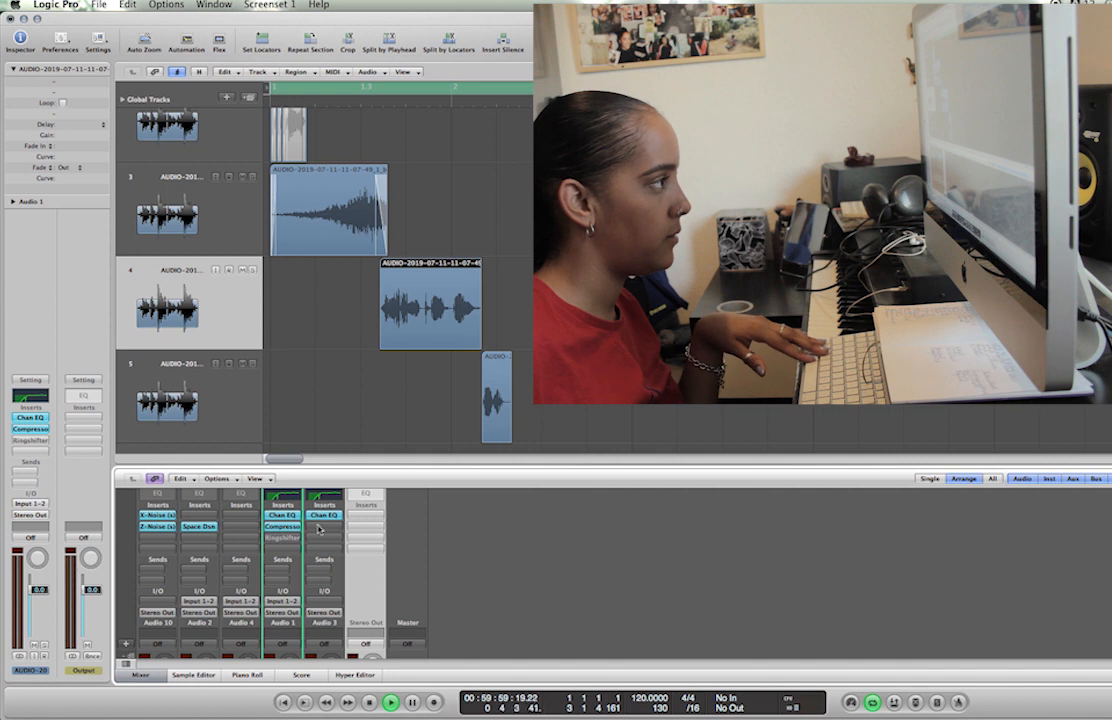
Insert a stereo Echo after the Channel EQ on track 5, set its time to 1/2 and close the plug-in
left_click(318, 529)
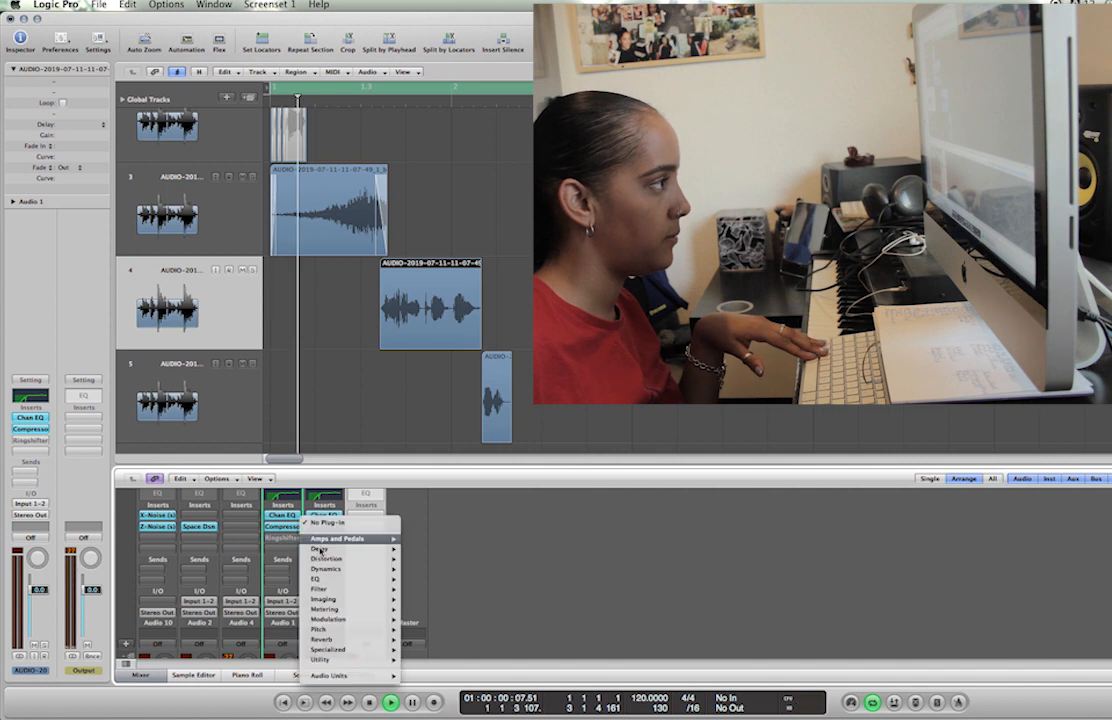
mouse_move(335, 549)
mouse_move(471, 559)
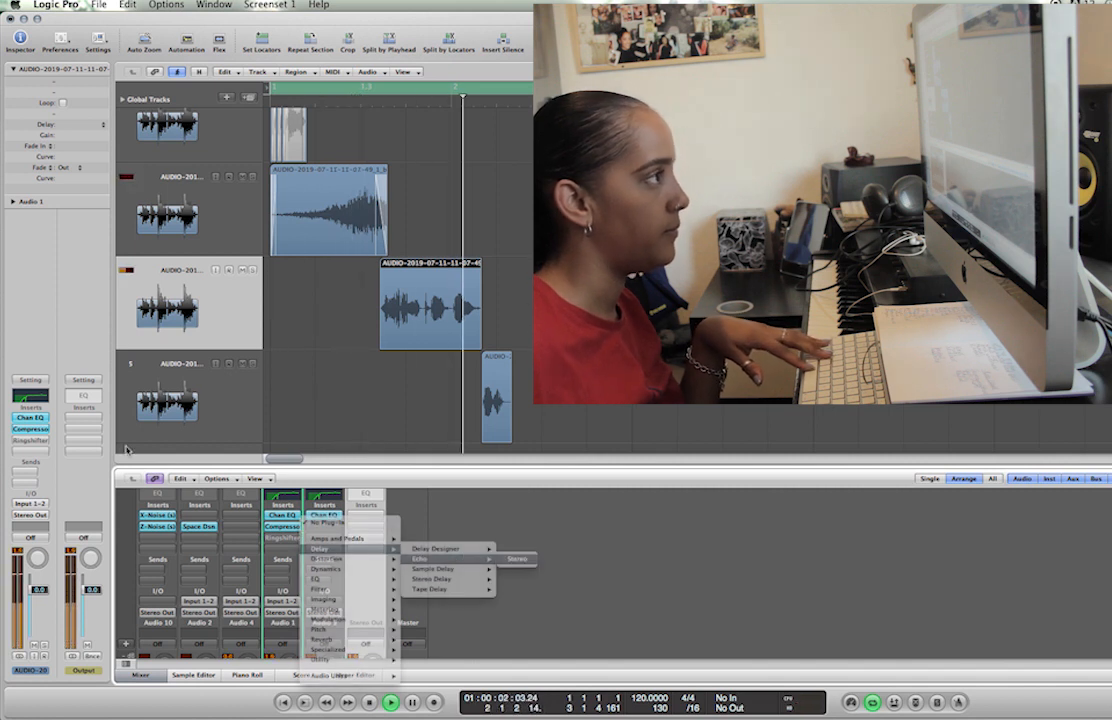
left_click(517, 558)
left_click(133, 119)
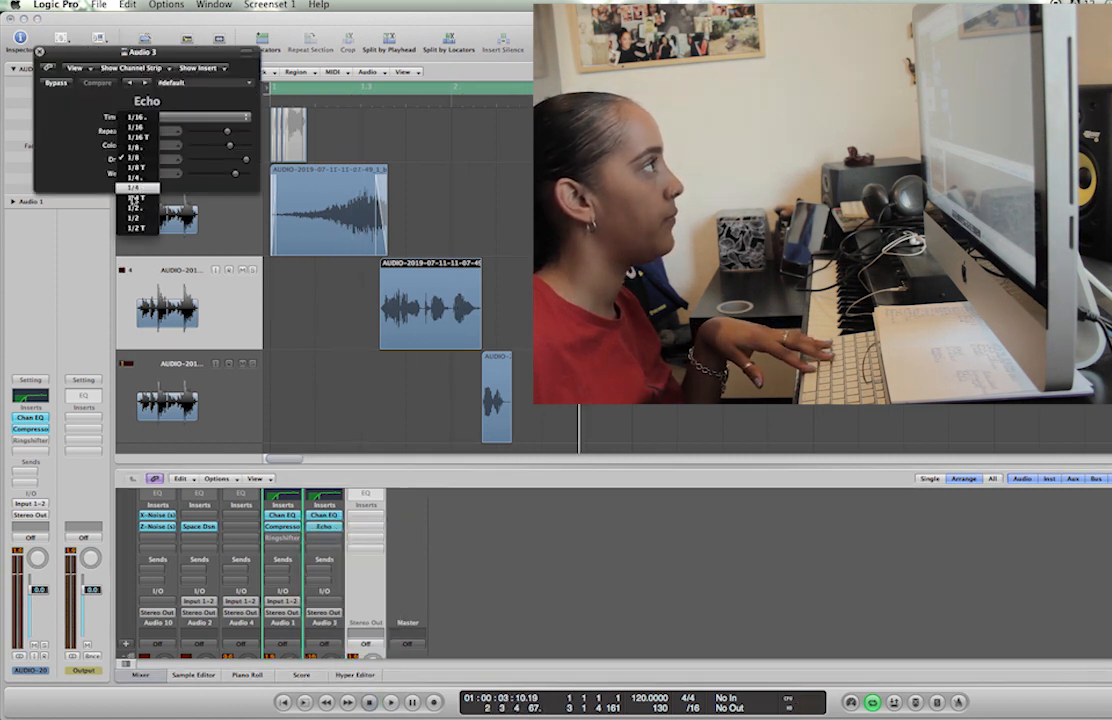
left_click(162, 184)
key("space")
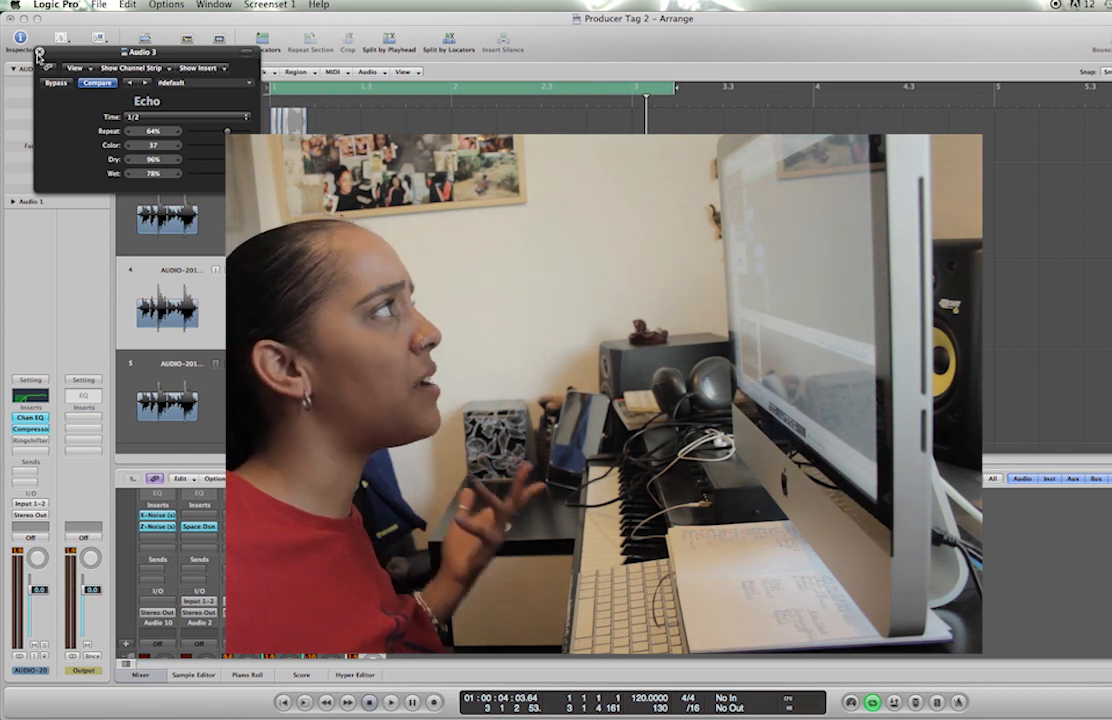
left_click(39, 51)
Play the tag, enlarge the Mixer and route the outputs of tracks 3, 4 and 5 to Bus 1
key("space")
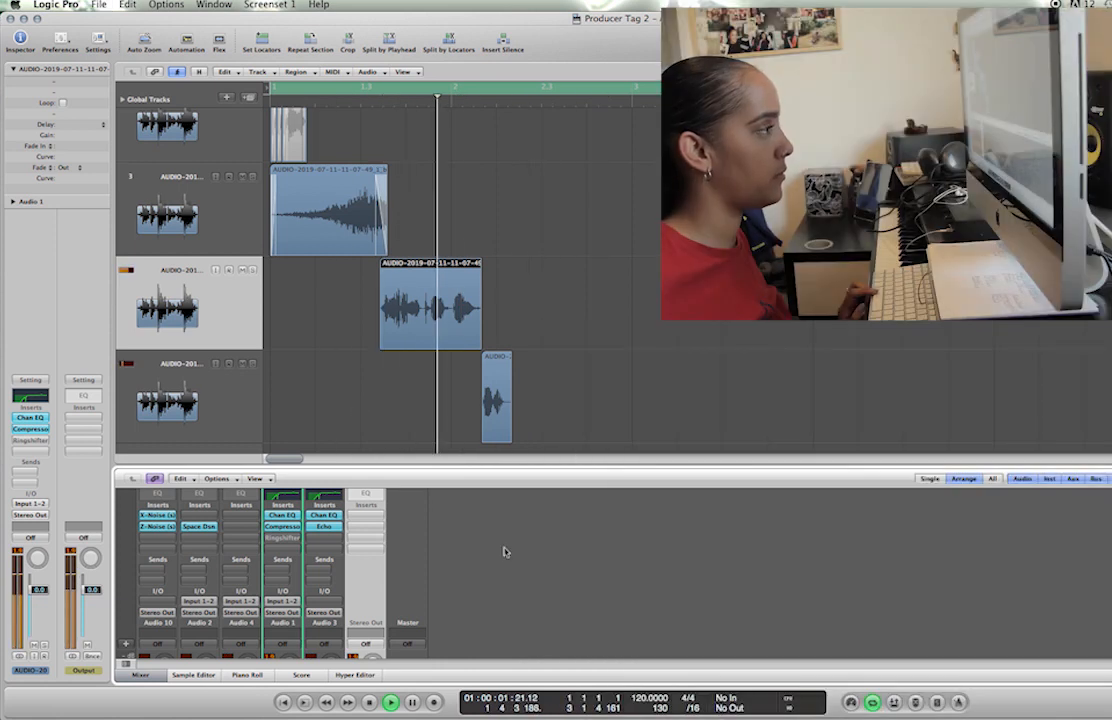
left_click_drag(444, 467, 444, 315)
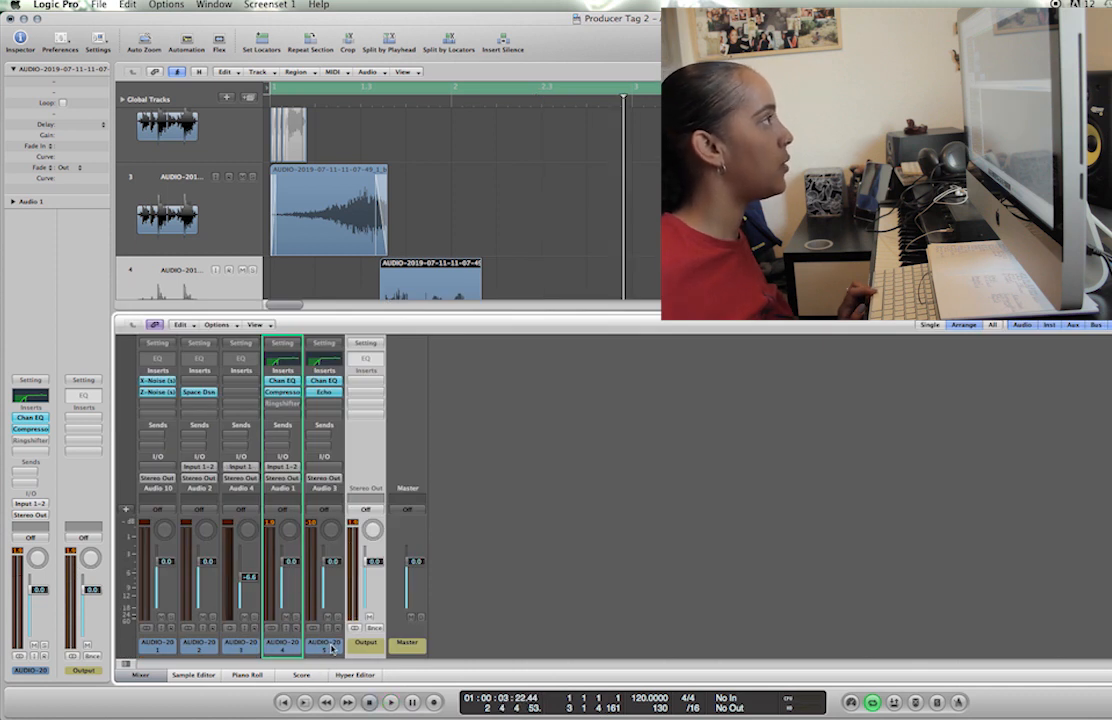
left_click(175, 236)
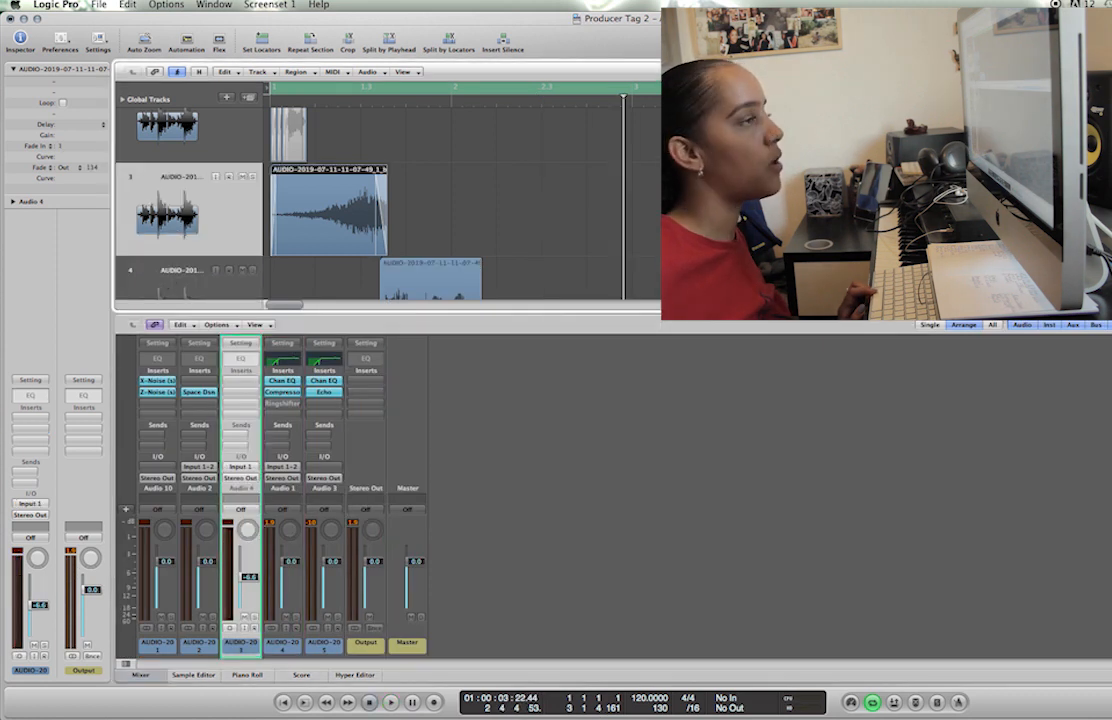
scroll(387, 200, "down", 3)
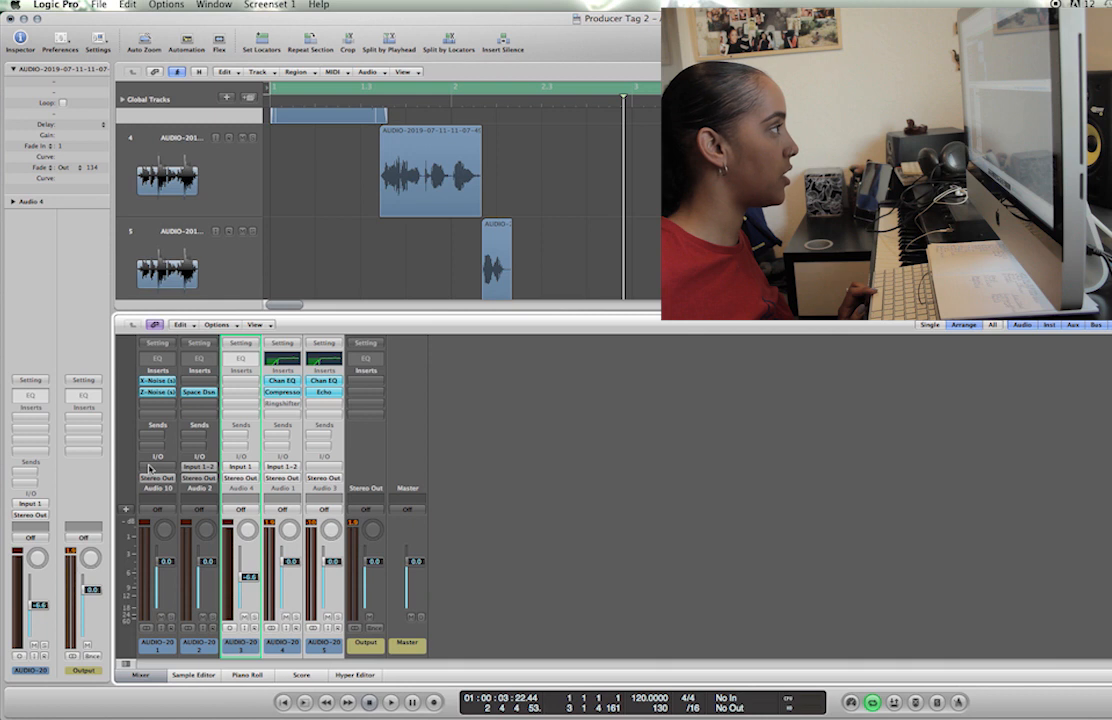
left_click(235, 438)
left_click(350, 427)
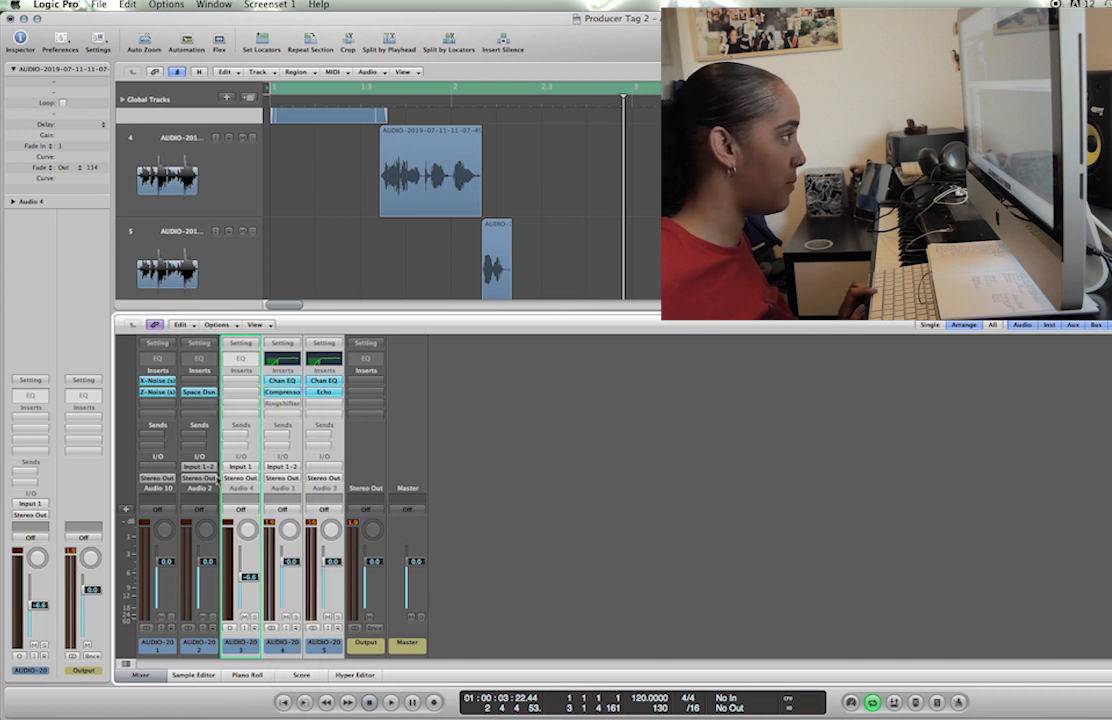
left_click(218, 478)
left_click(243, 478)
mouse_move(254, 522)
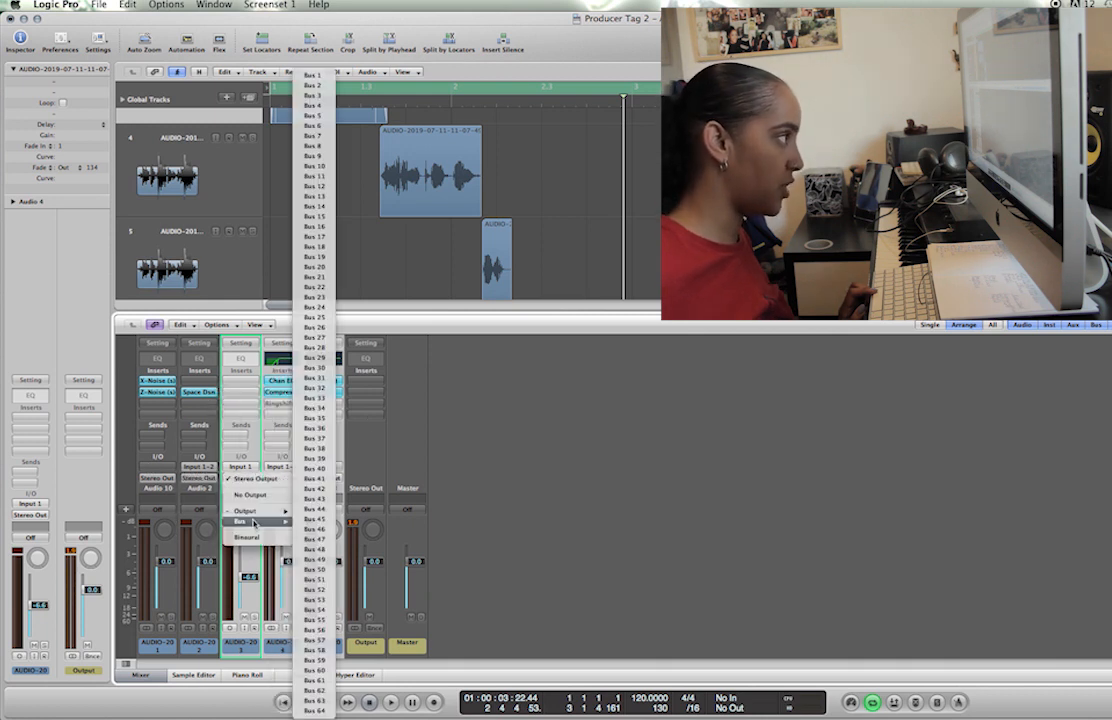
left_click(310, 76)
Insert the Waves CLA Vocals (s) plug-in on Aux 1 and move its window into the arrange area
left_click(374, 387)
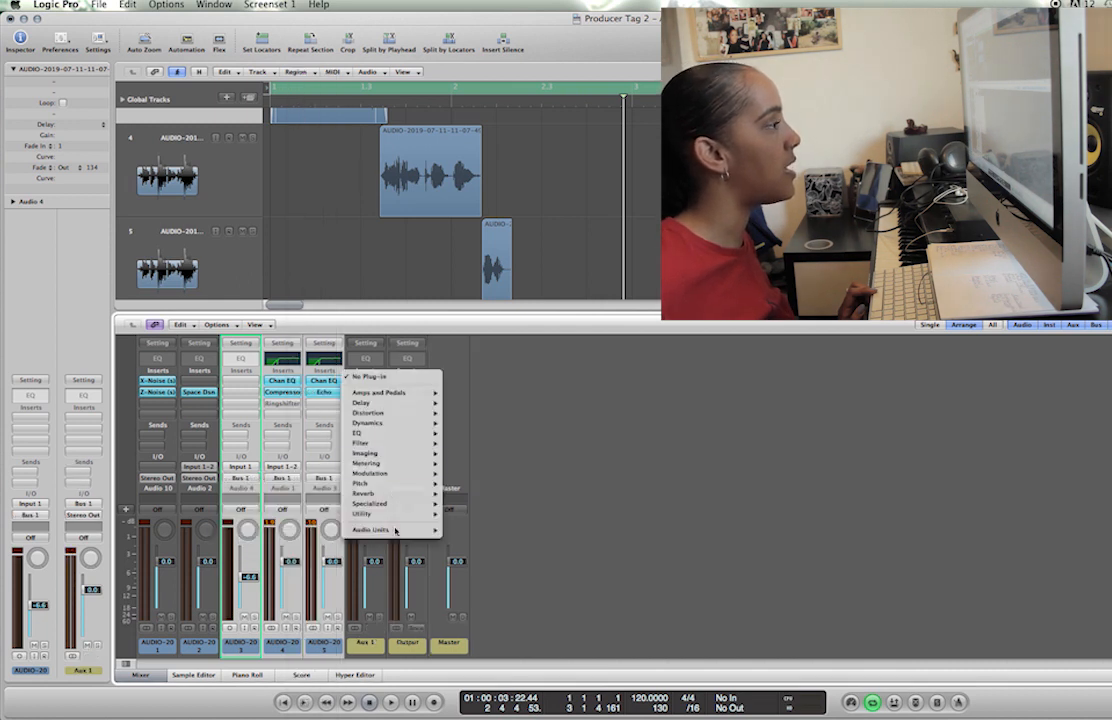
mouse_move(395, 530)
mouse_move(527, 705)
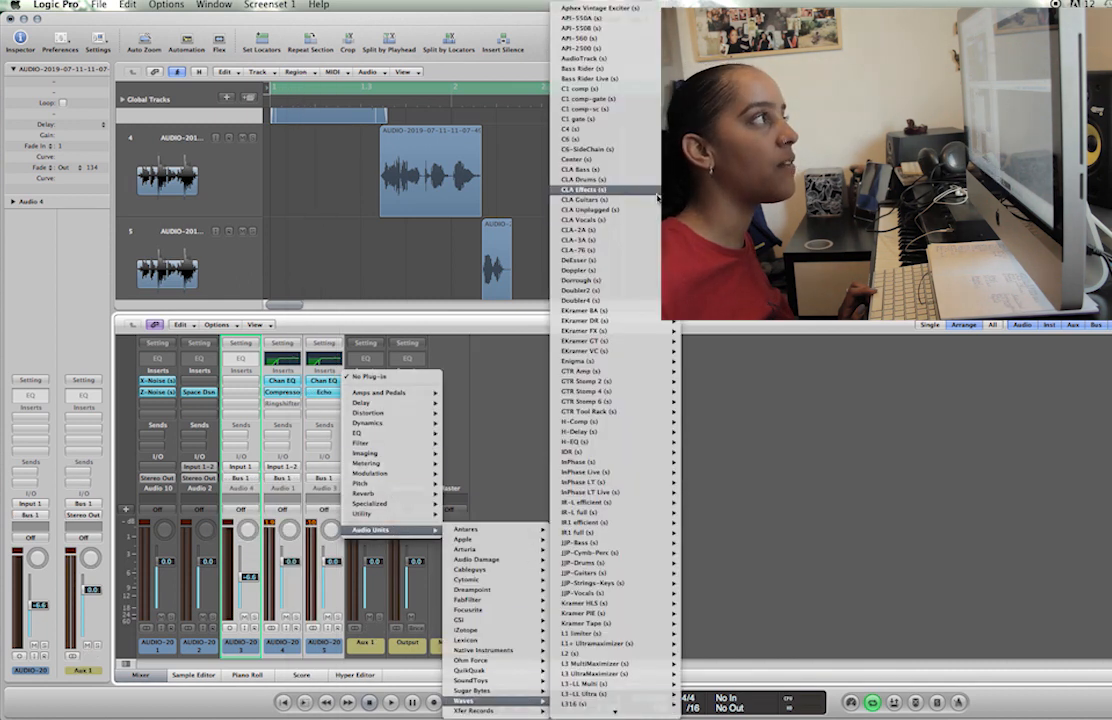
left_click(590, 219)
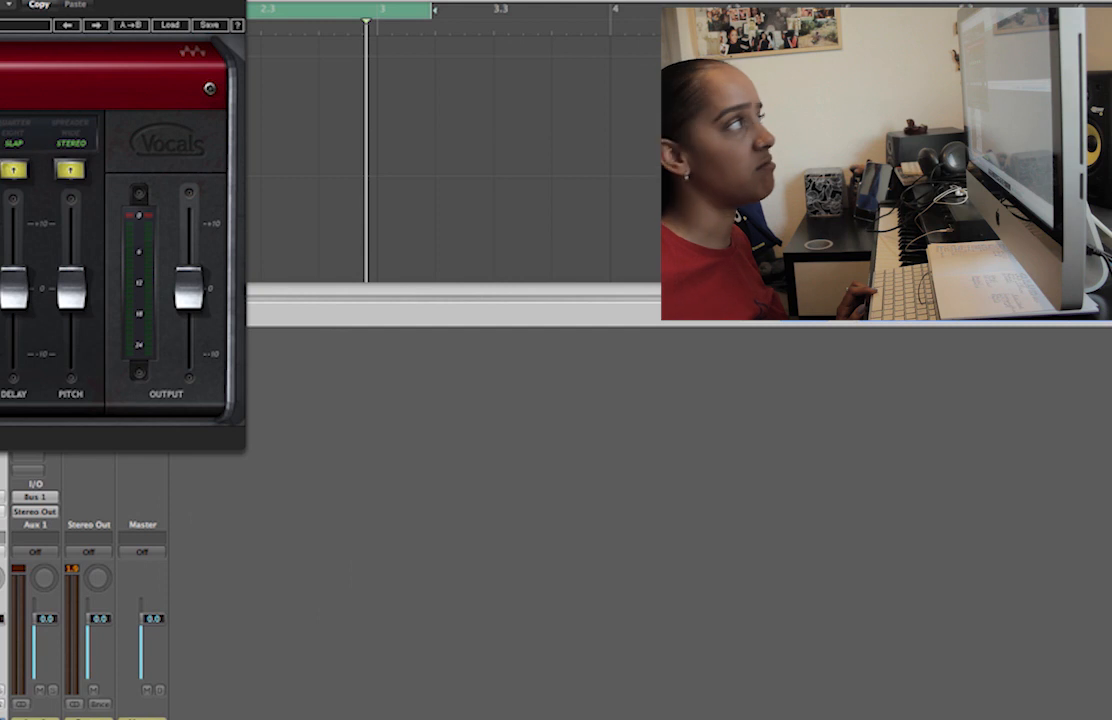
left_click_drag(0, 0, 192, 157)
Audition the CLA Vocals presets, load Start Me Up Dry and play the whole tag through it
left_click(231, 198)
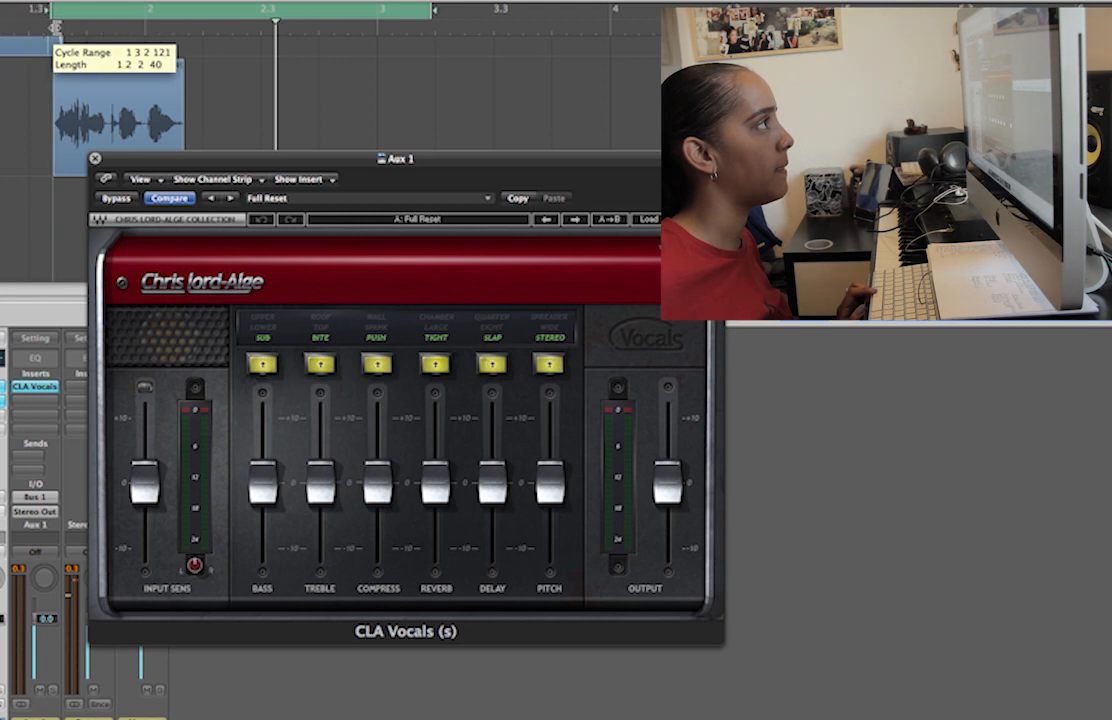
left_click(229, 199)
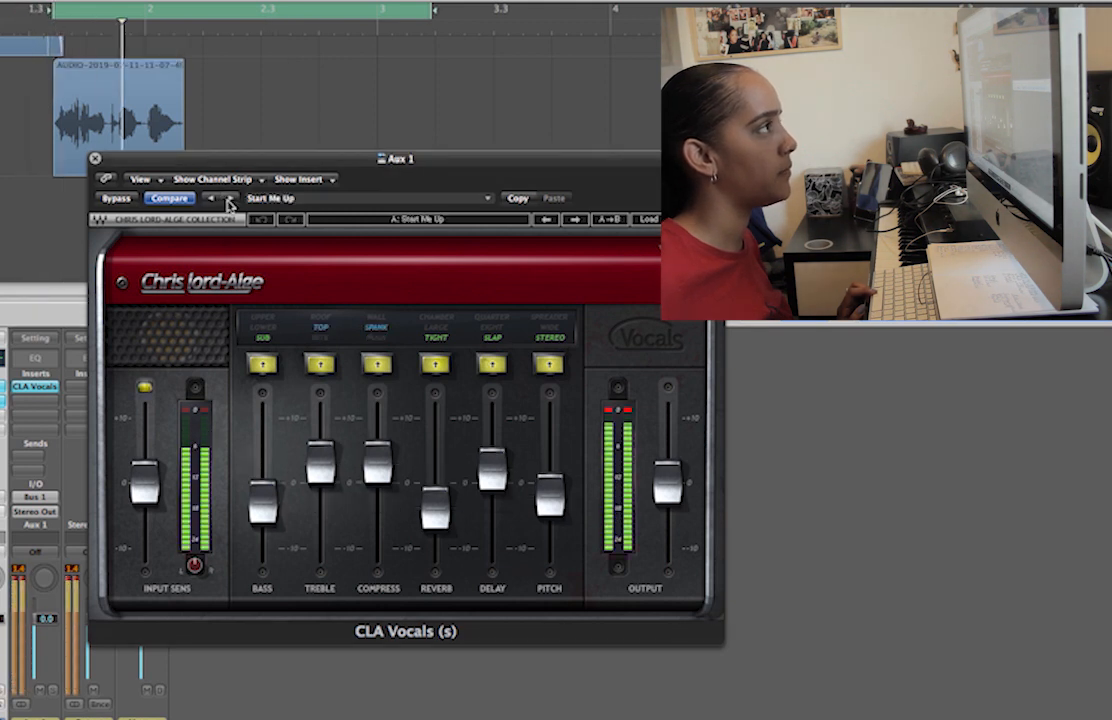
left_click(229, 199)
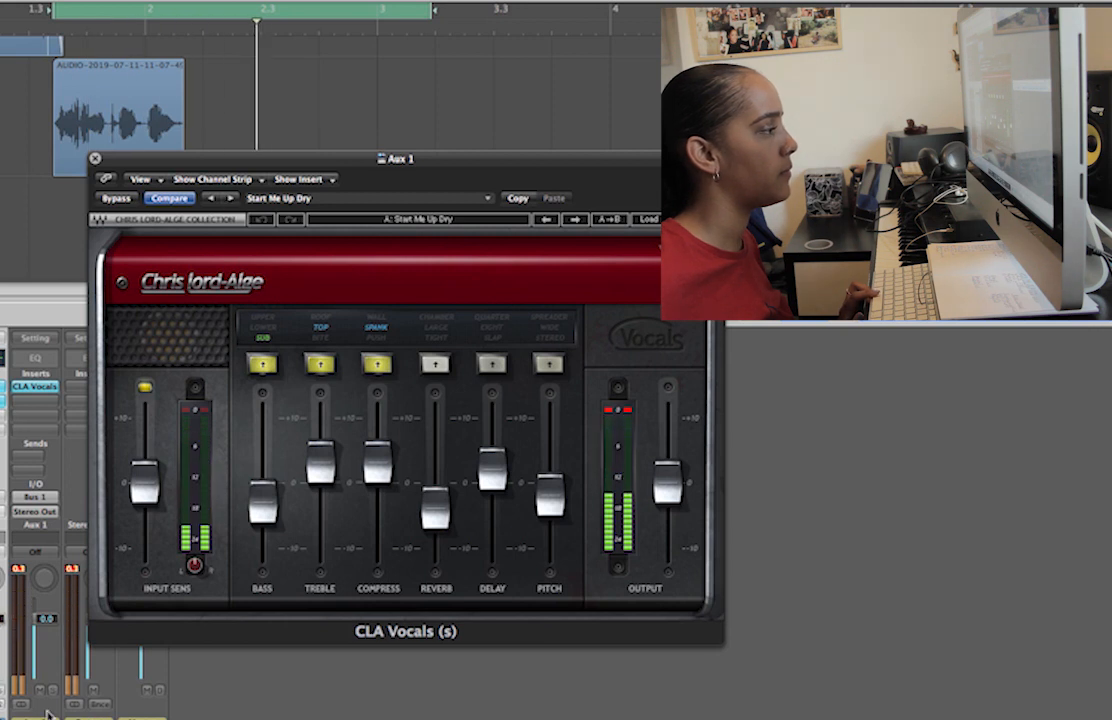
left_click(75, 686)
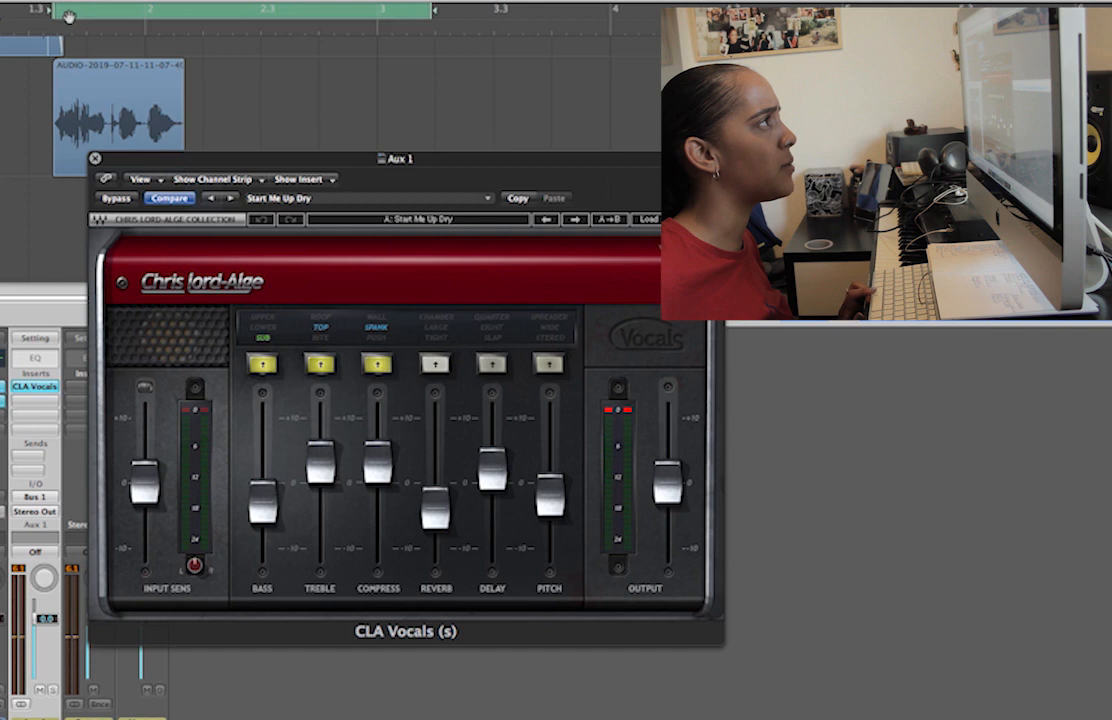
key("space")
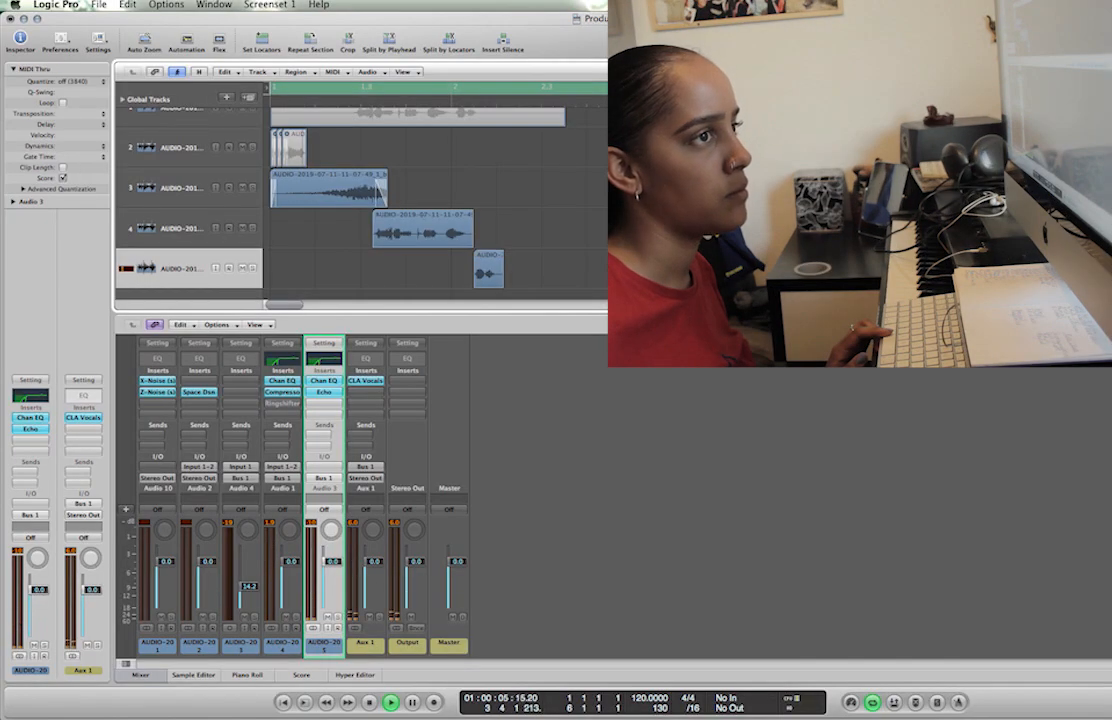
key("ctrl+Left")
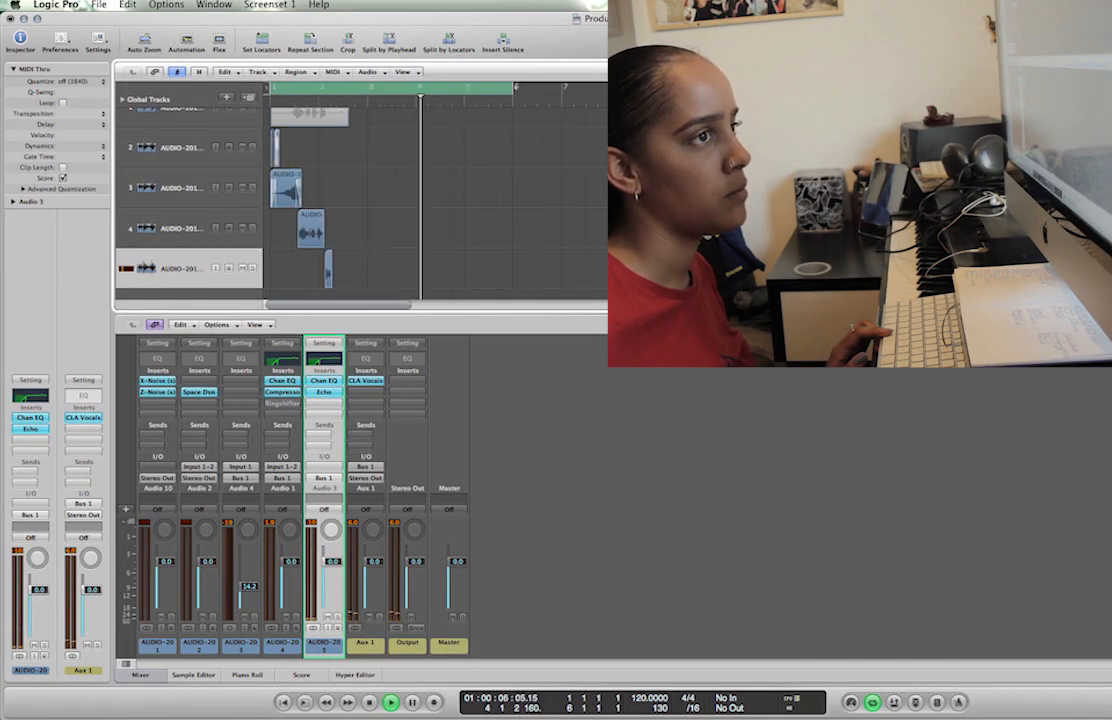
Reopen the CLA Vocals plug-in on Aux 1 to review its fader settings and close it again
key("ctrl+Up")
key("ctrl+Up")
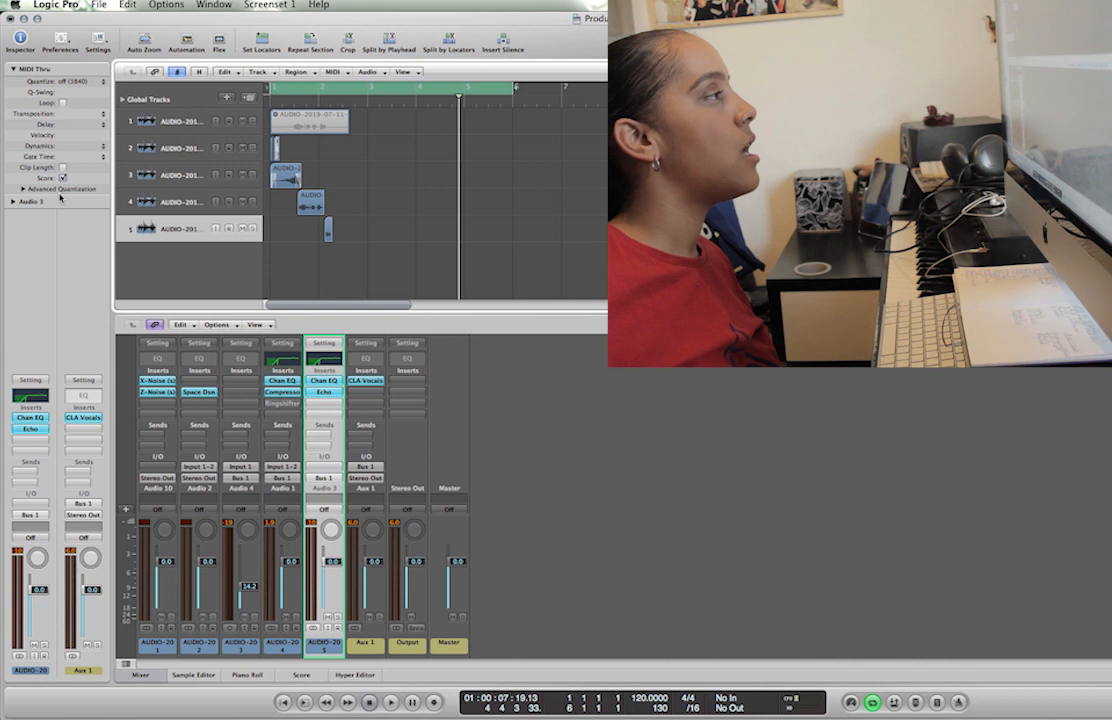
left_click(366, 380)
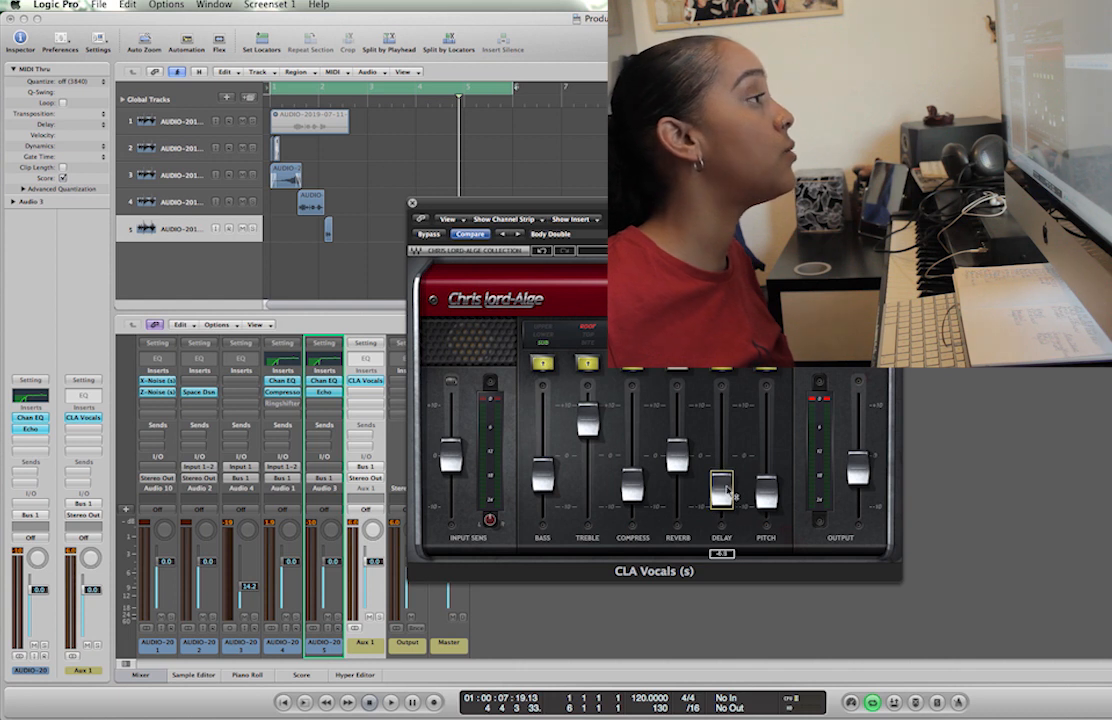
left_click(412, 203)
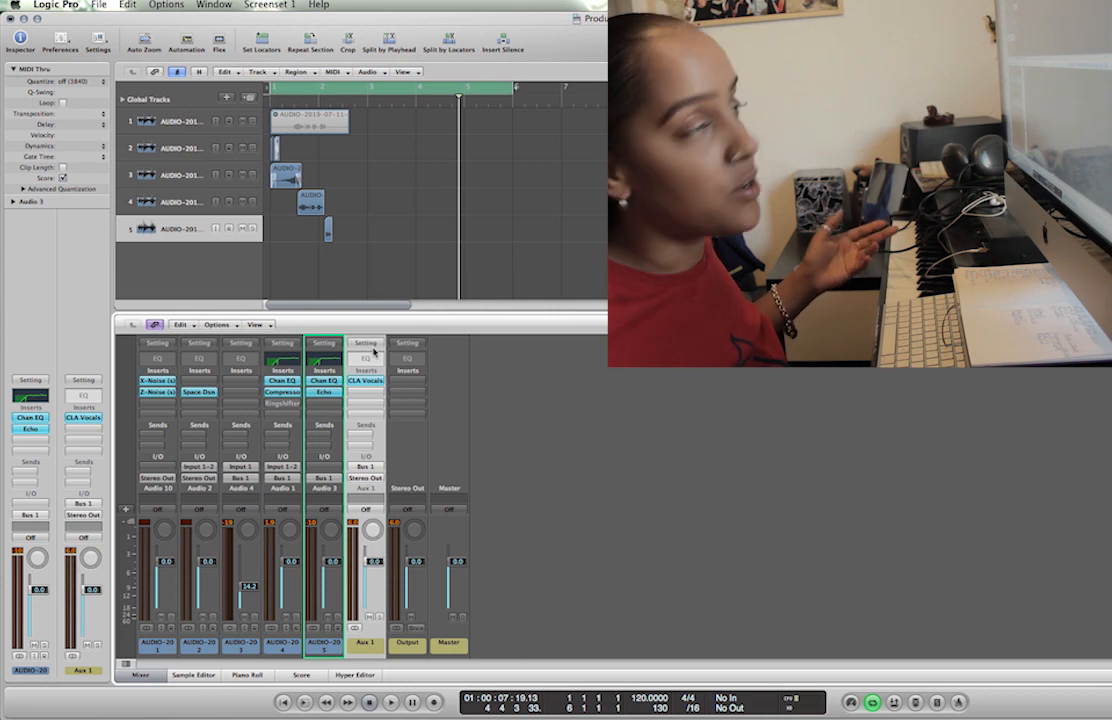
Select the tag parts on tracks 3, 4 and 5 in turn and play the complete tag
left_click(175, 176)
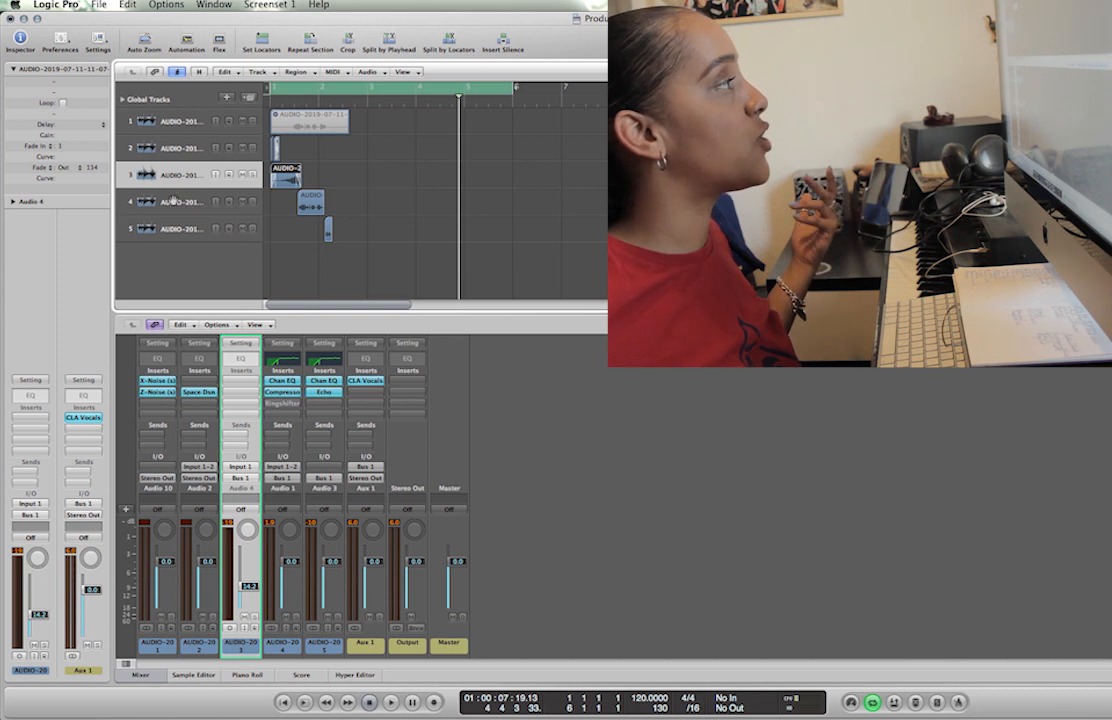
left_click(173, 200)
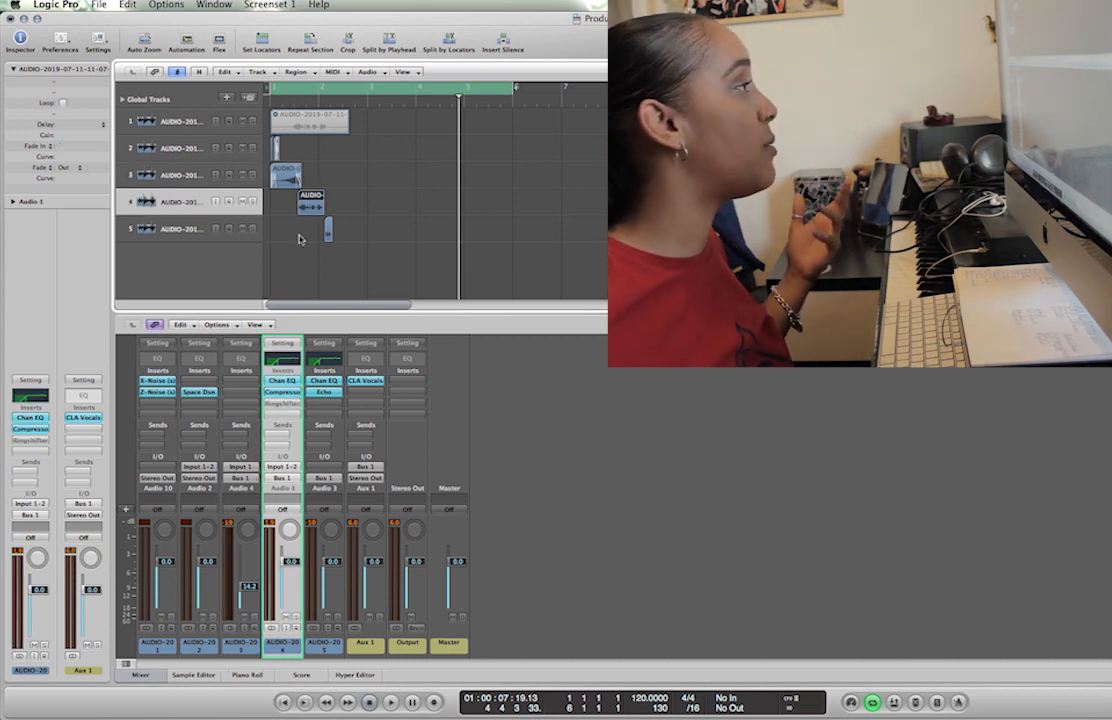
left_click(188, 233)
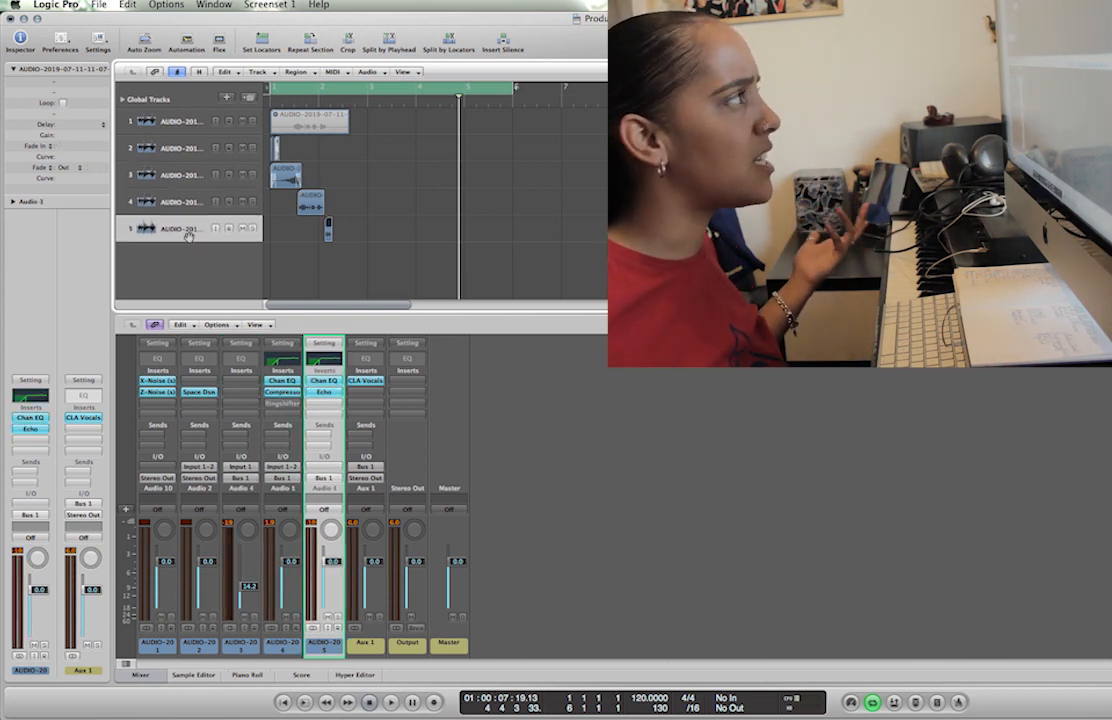
key("space")
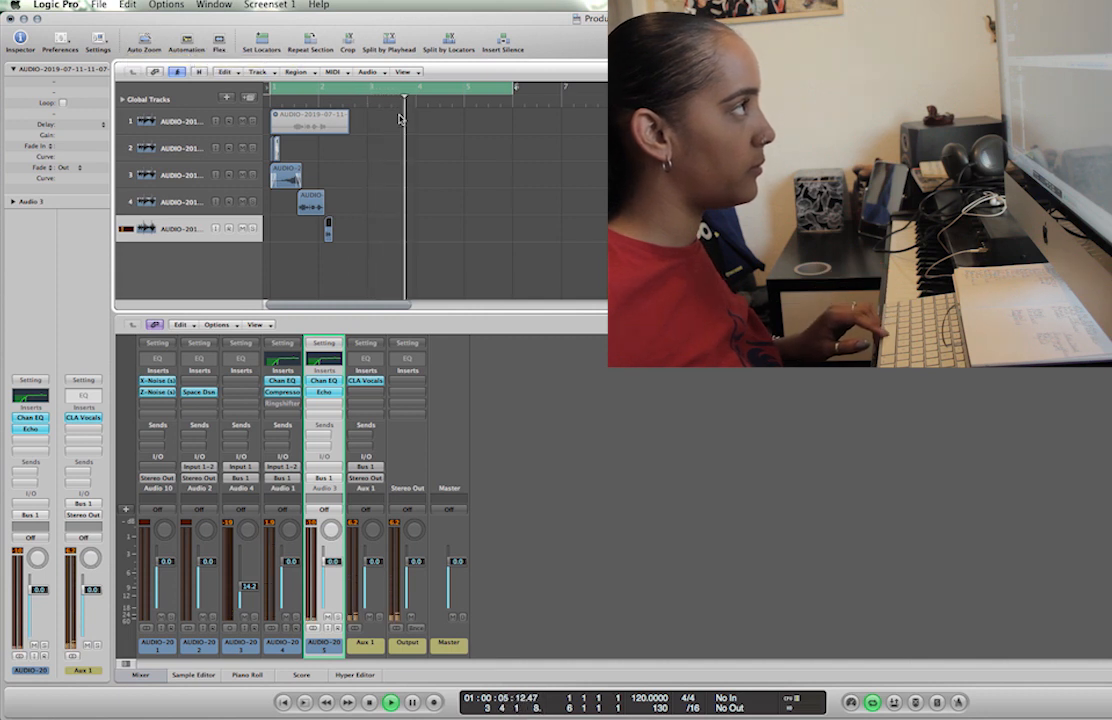
Stop playback and bounce the finished producer tag to an audio file
left_click(100, 5)
left_click(168, 324)
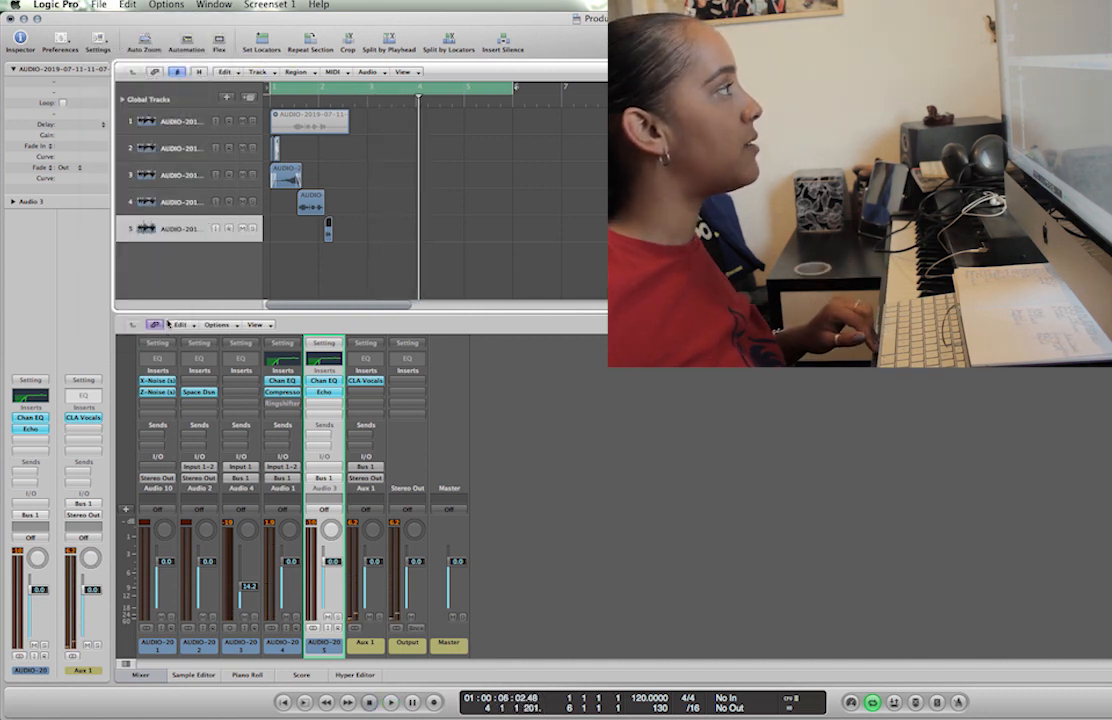
left_click(72, 5)
left_click(98, 5)
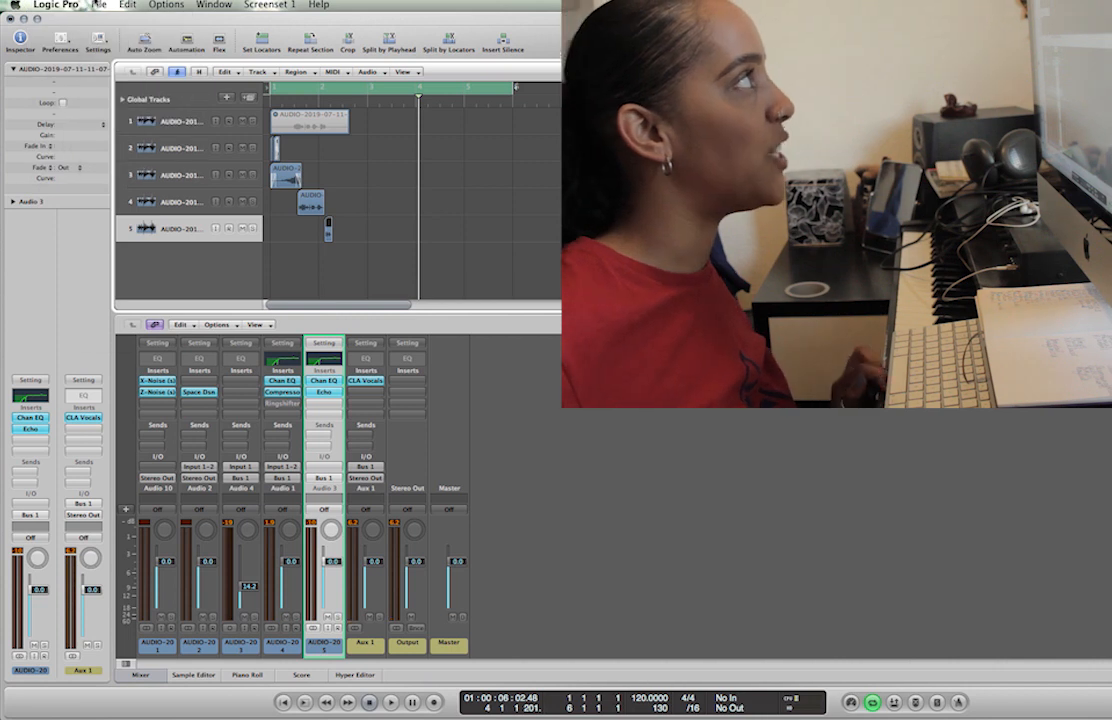
left_click(98, 5)
left_click(124, 329)
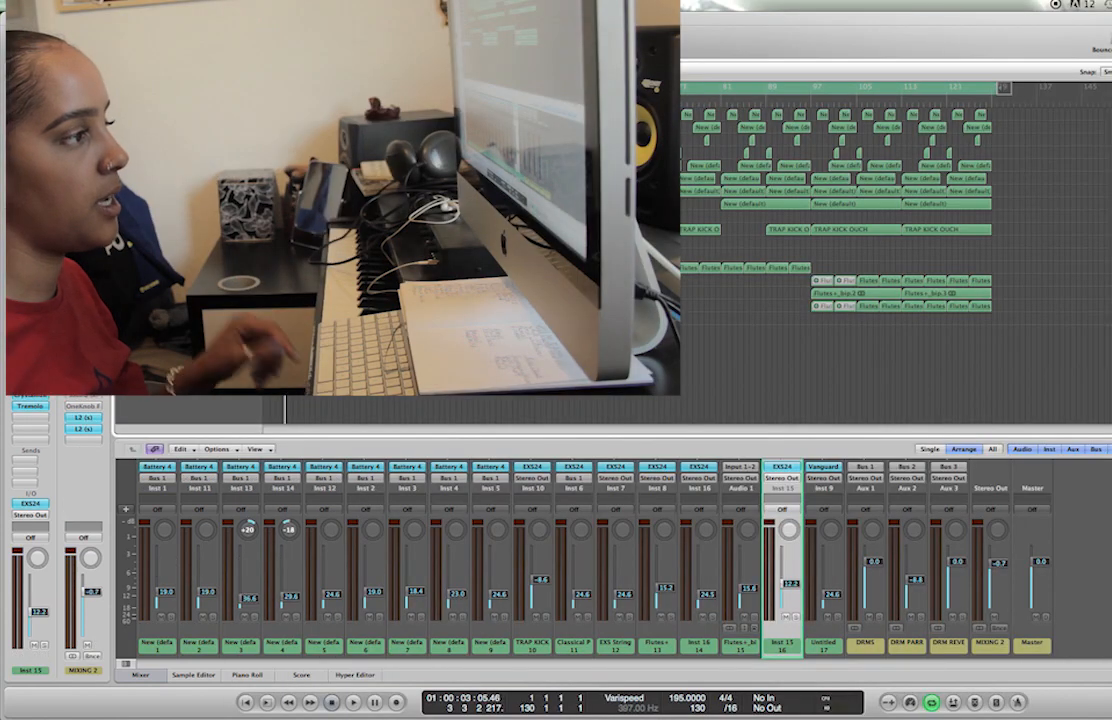
Play the opening bars of the CRITCH beat
key("space")
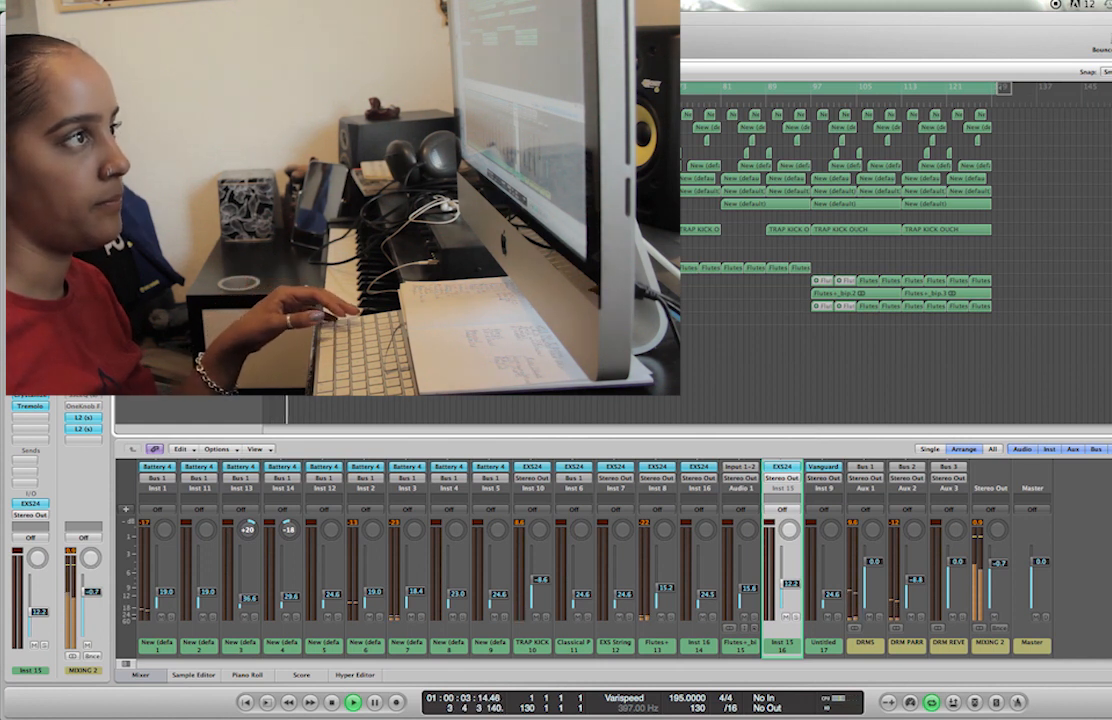
key("ctrl+alt+Right")
key("ctrl+alt+Right")
key("ctrl+alt+Left")
key("ctrl+alt+Left")
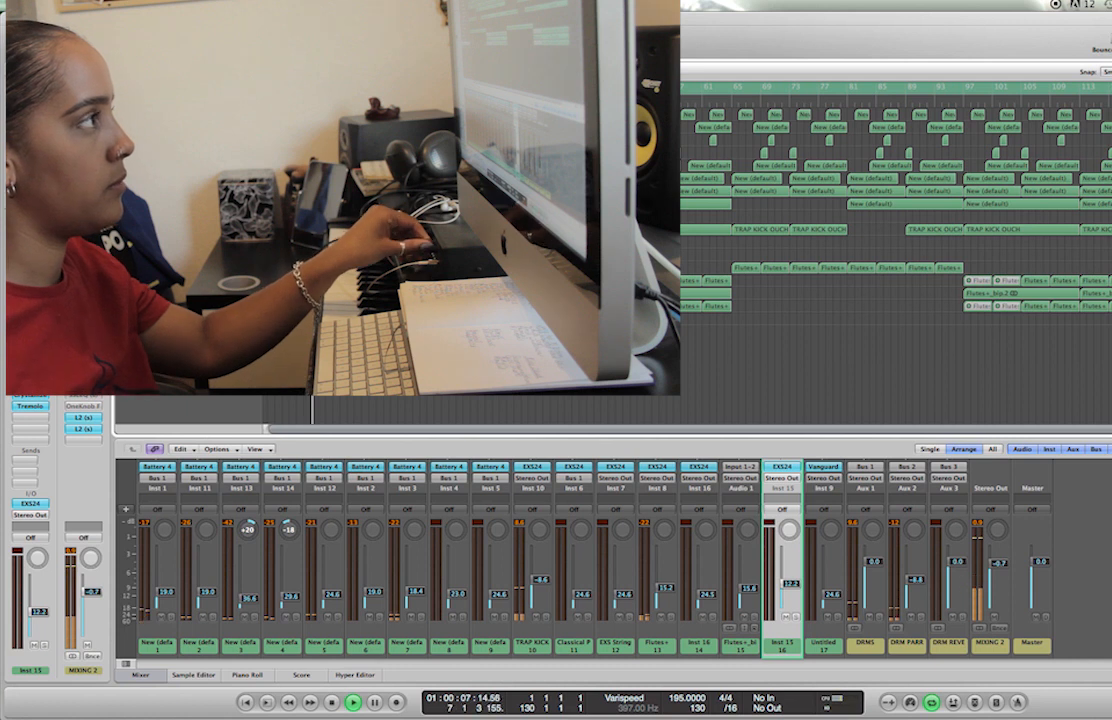
Create a new audio track below the last instrument track and import the bounced producer tag from the Finder onto it
key("Down")
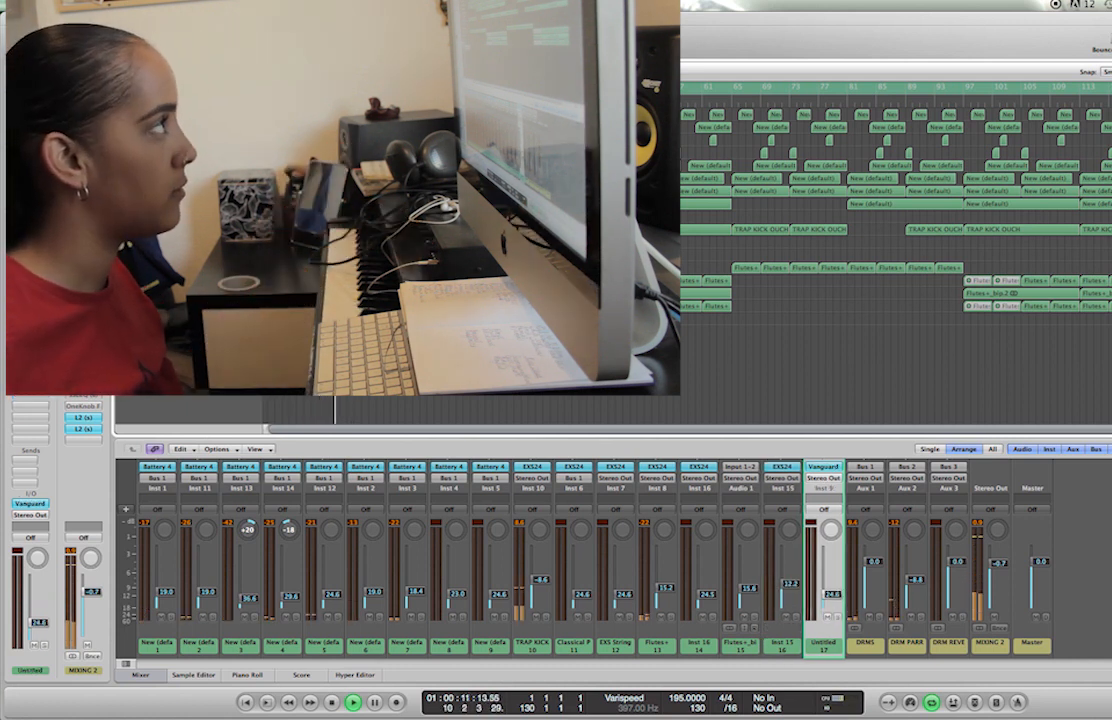
key("alt+super+n")
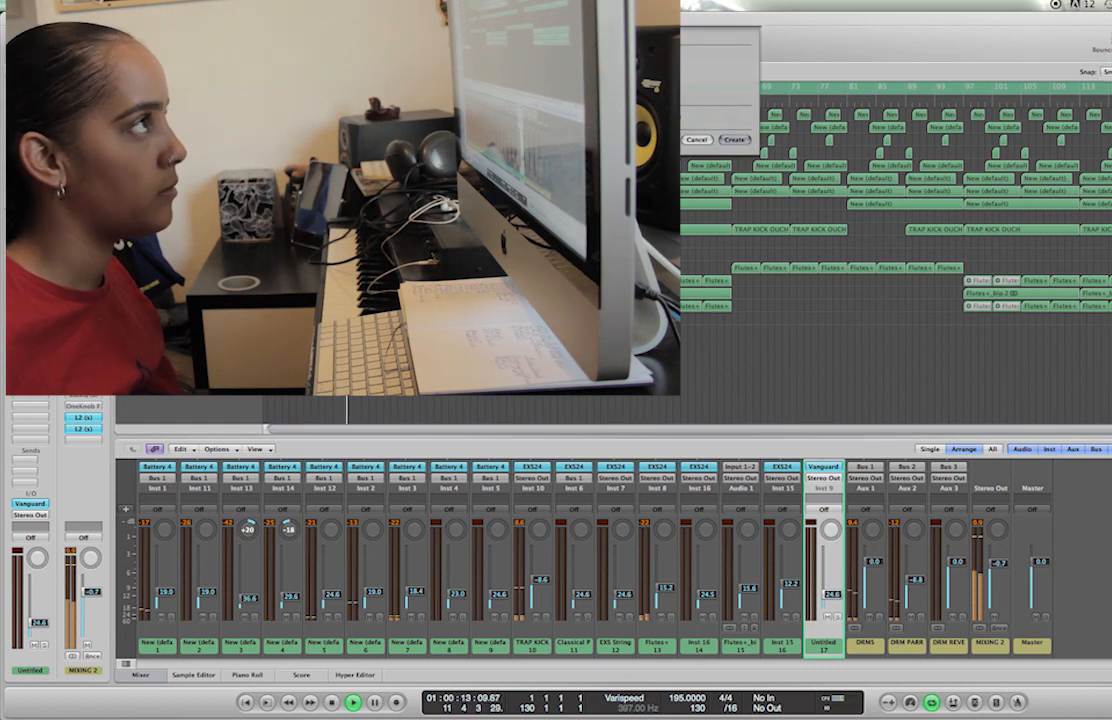
left_click(733, 196)
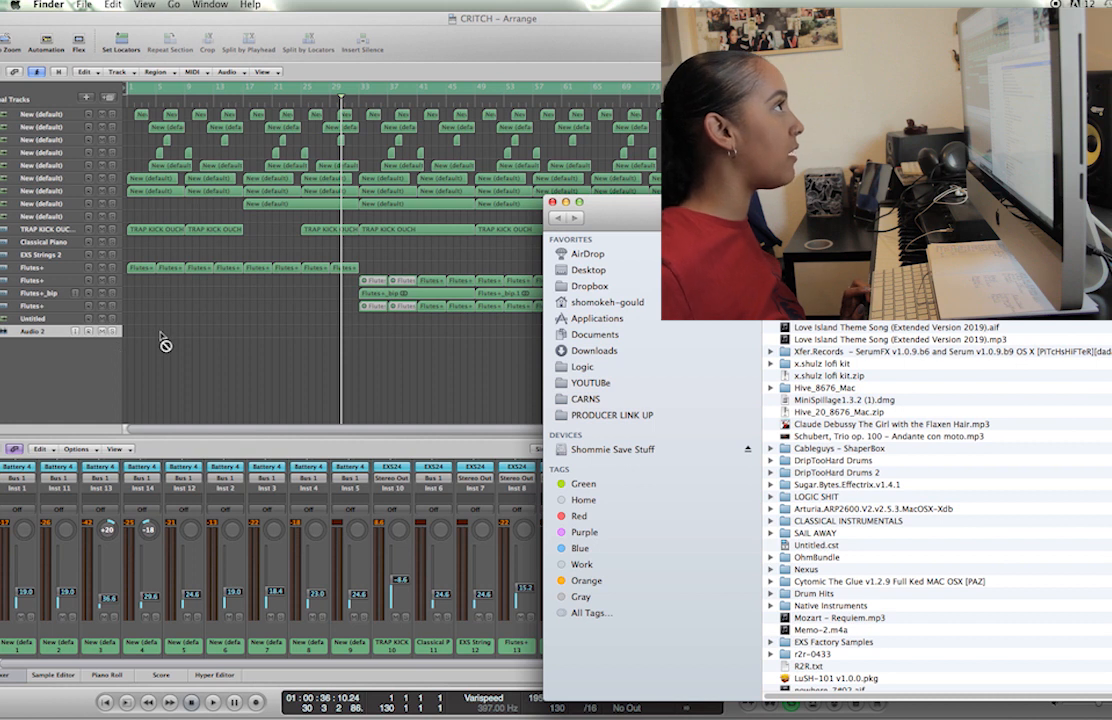
left_click_drag(820, 280, 167, 340)
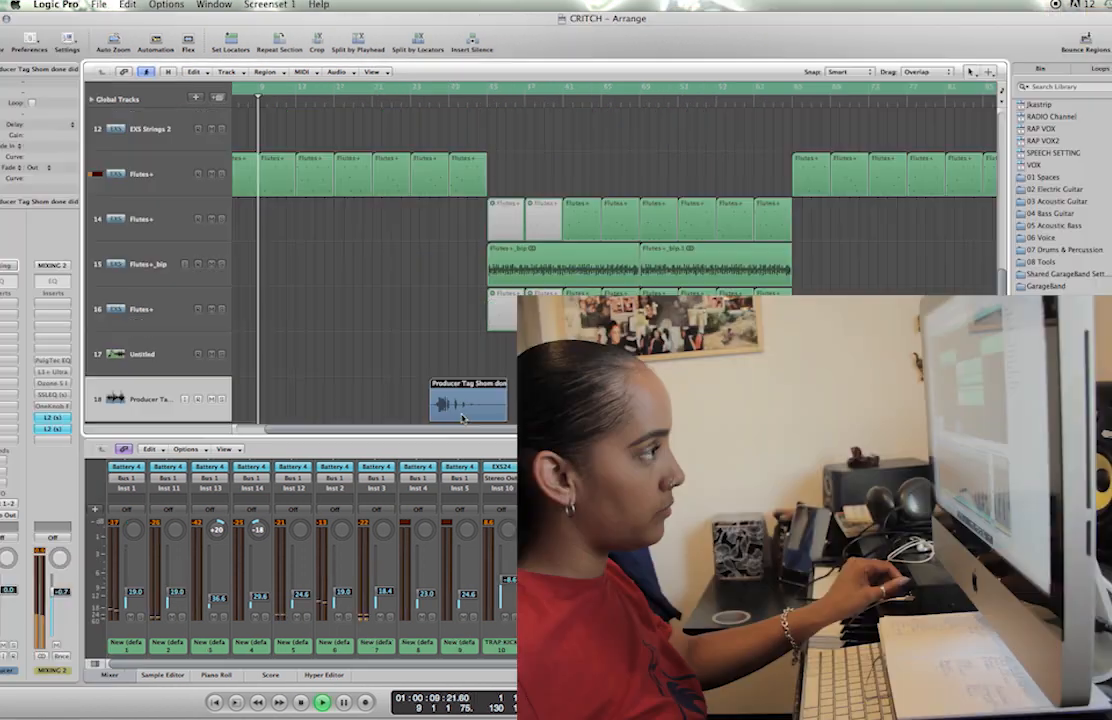
Move the producer tag region on track 18 to about bar 14 and start playback just before it
mouse_move(470, 402)
left_mouse_down()
mouse_move(507, 410)
mouse_move(485, 410)
left_mouse_up()
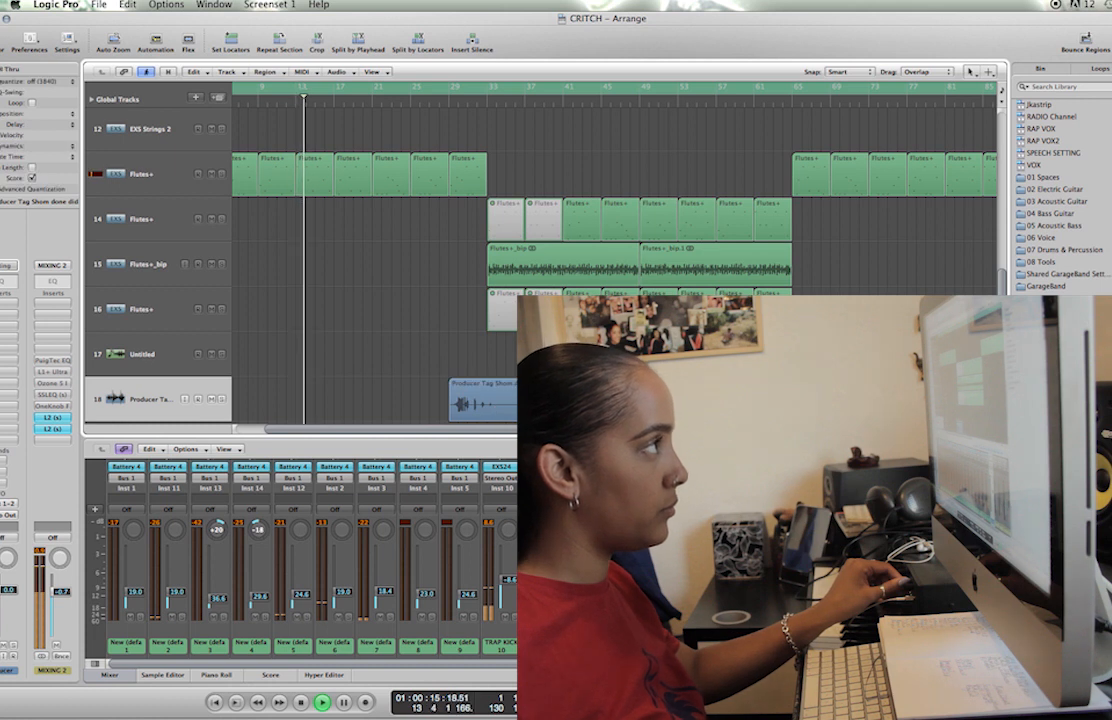
left_click_drag(474, 410, 337, 402)
key("space")
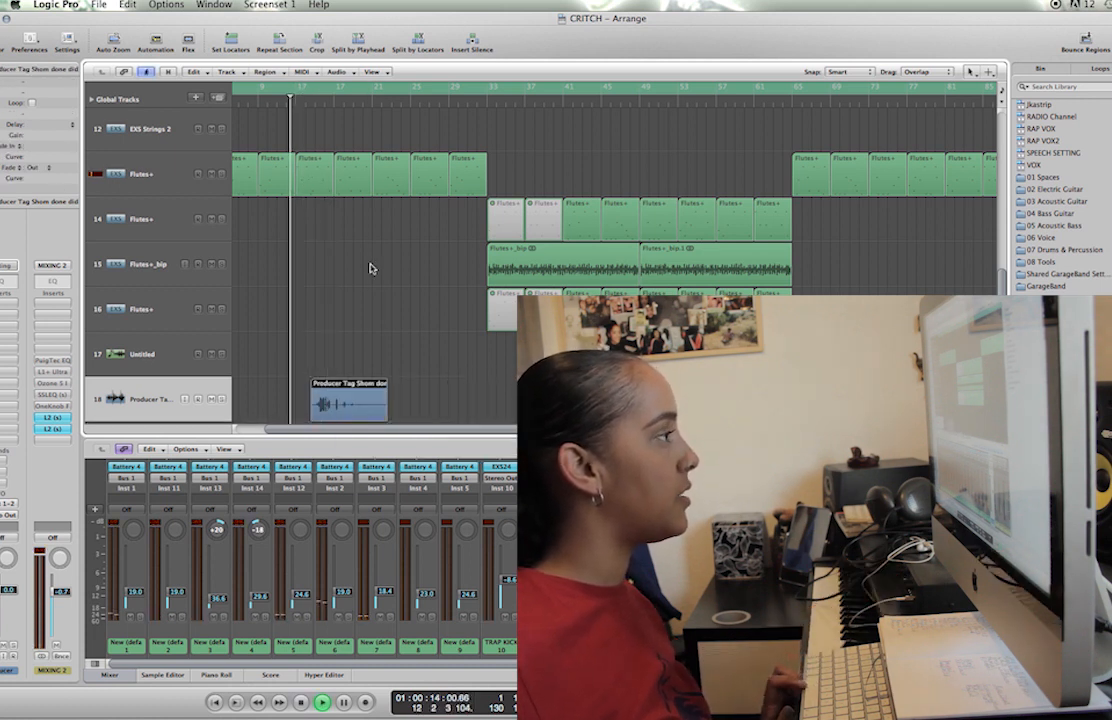
Listen to how the producer tag sits in the beat around bars 14 to 17
key("ctrl+Right")
key("ctrl+Right")
key("ctrl+Right")
key("ctrl+Right")
key("ctrl+Right")
key("ctrl+Right")
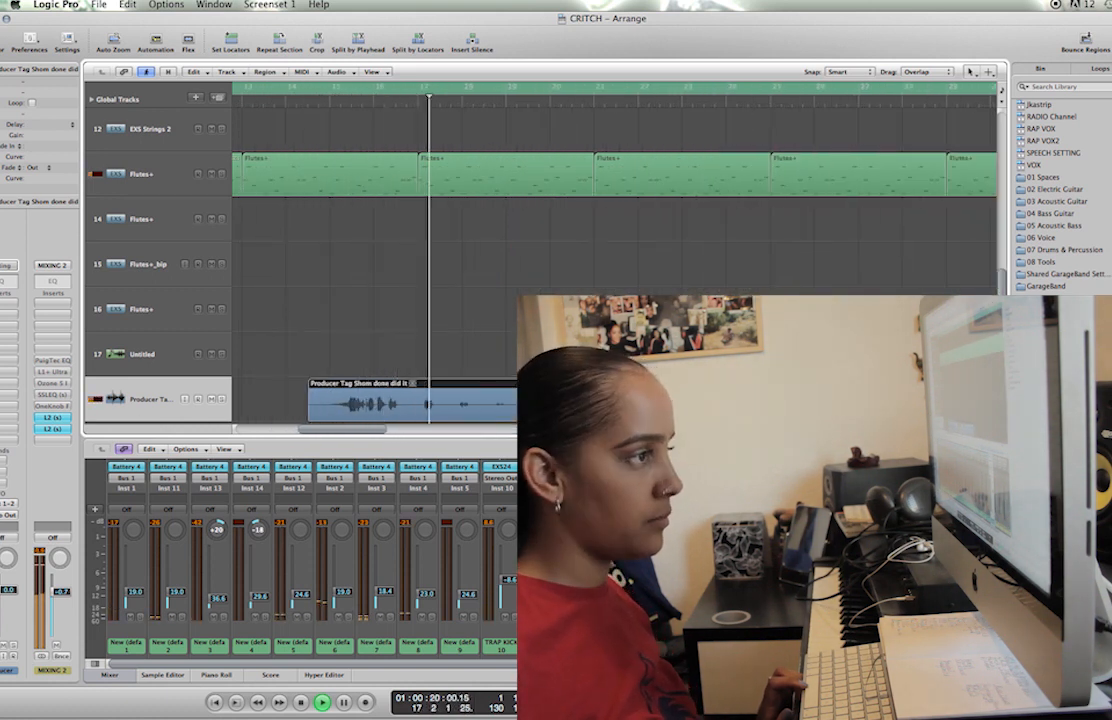
key("ctrl+Left")
key("ctrl+Left")
key("ctrl+Left")
key("ctrl+Left")
key("ctrl+Left")
key("ctrl+Right")
key("ctrl+Right")
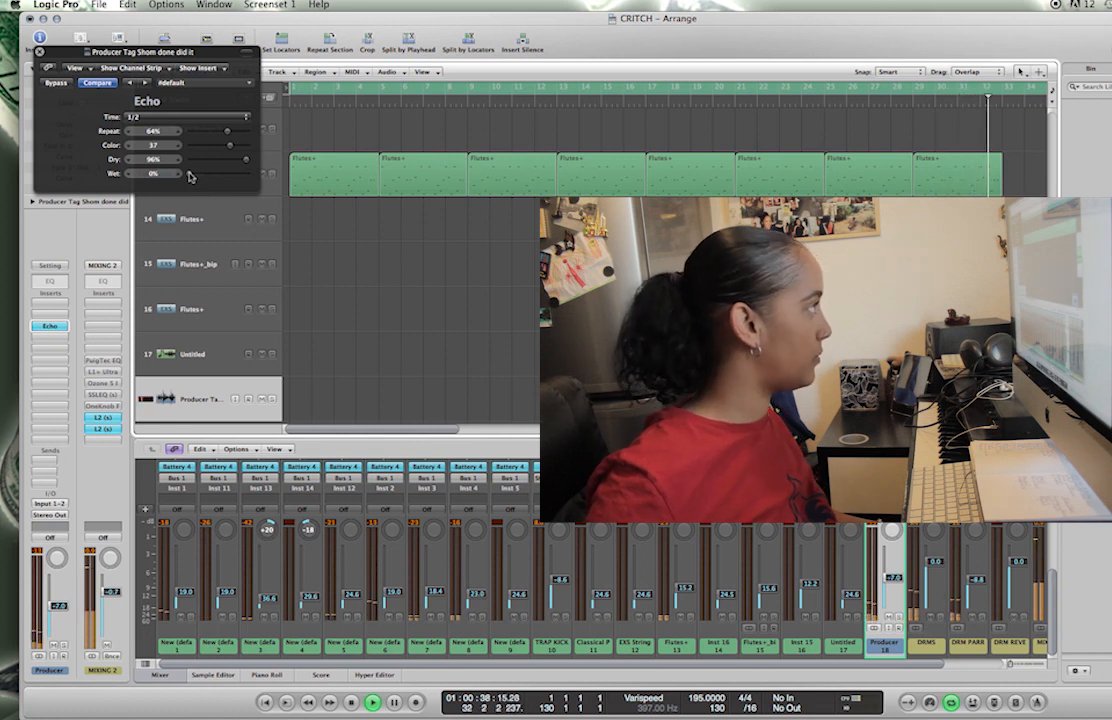
Try raising the tag track's Echo Wet level to 72% during playback, return it to 0%, bypass and close the plug-in
left_click_drag(221, 176, 234, 176)
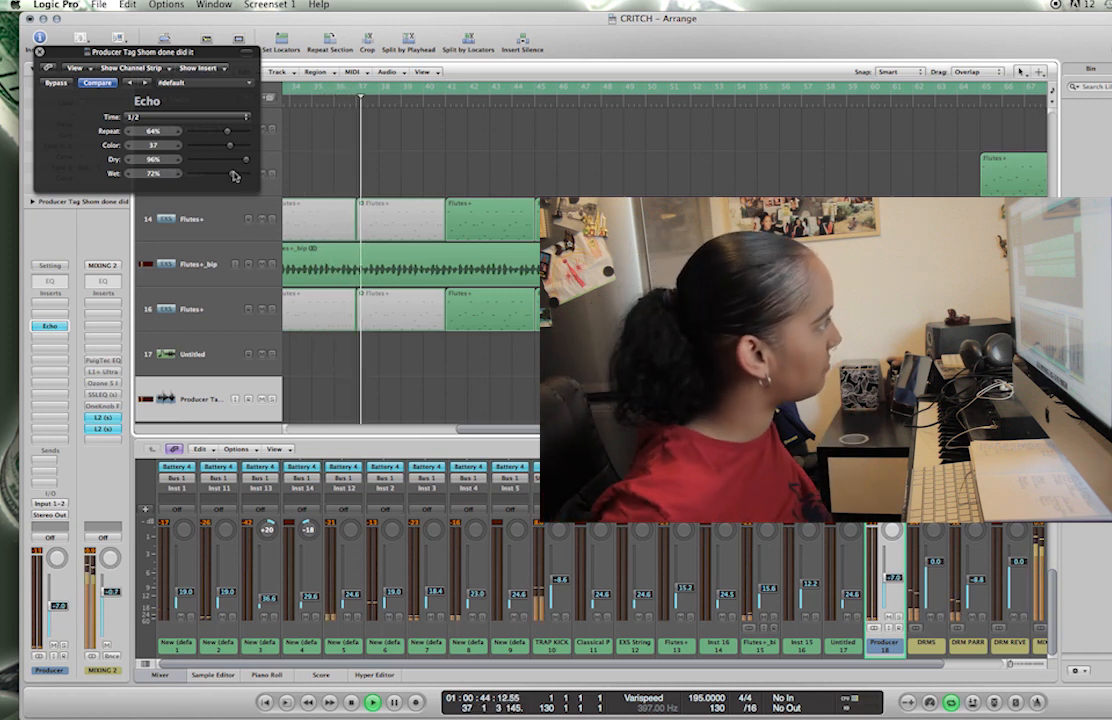
left_click_drag(232, 174, 66, 177)
key("space")
left_click(57, 84)
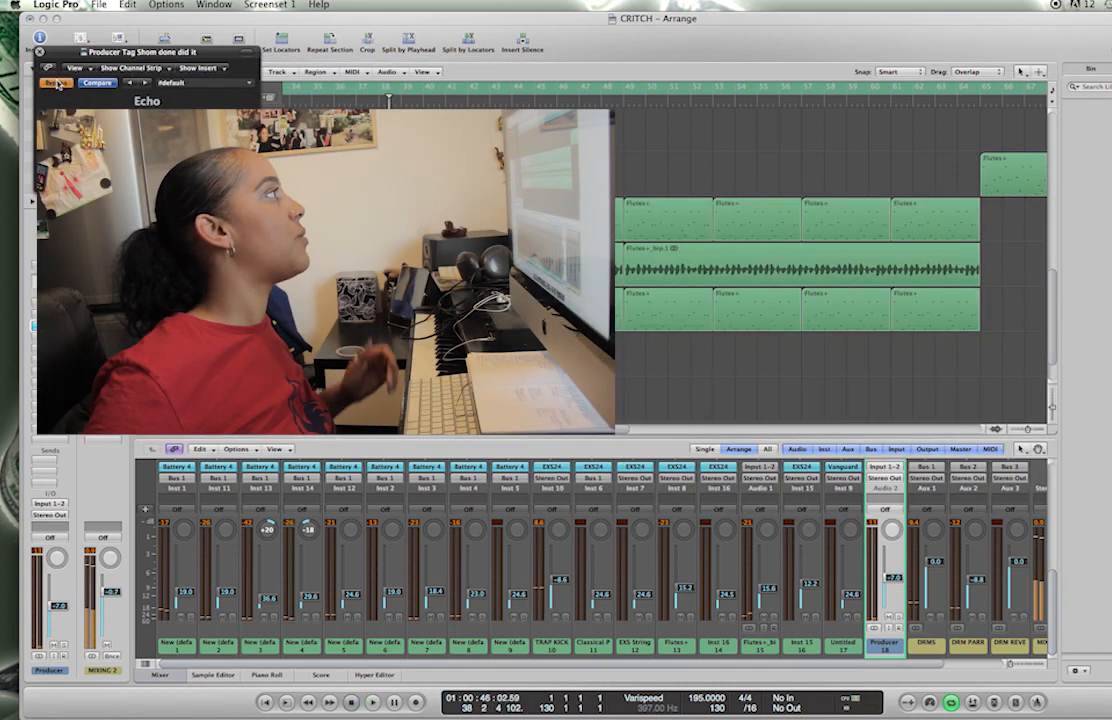
left_click(40, 52)
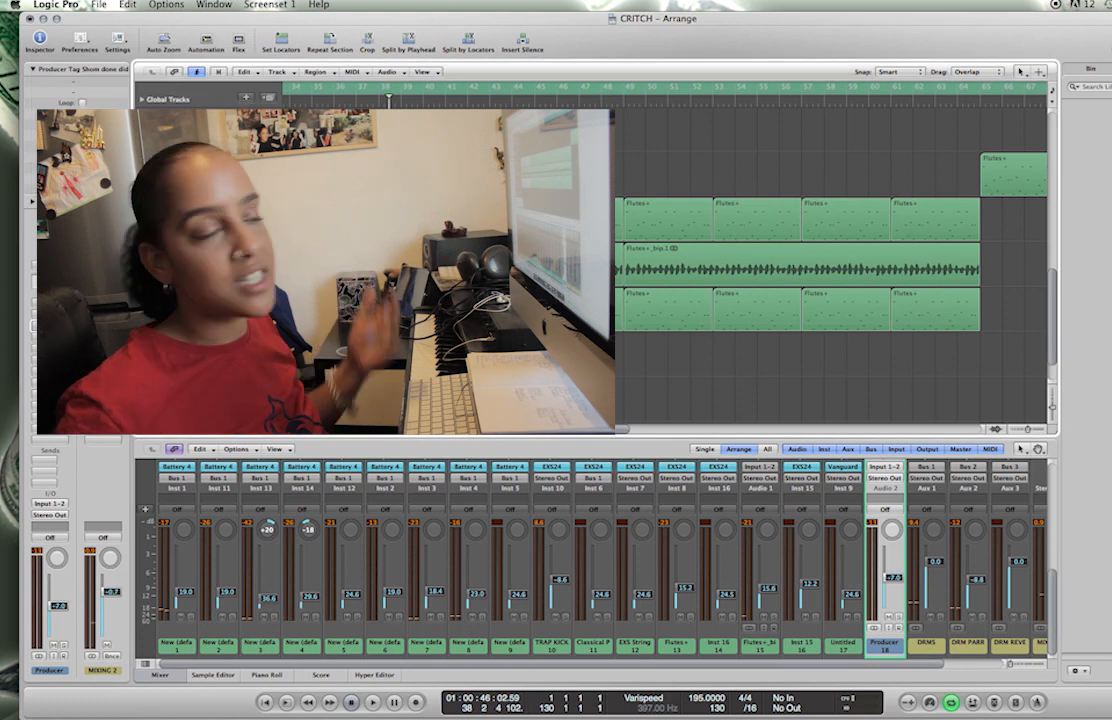
Reopen the Echo on the producer tag track, start playback before the tag and set the track's automation mode to Touch
scroll(830, 260, "left", 10)
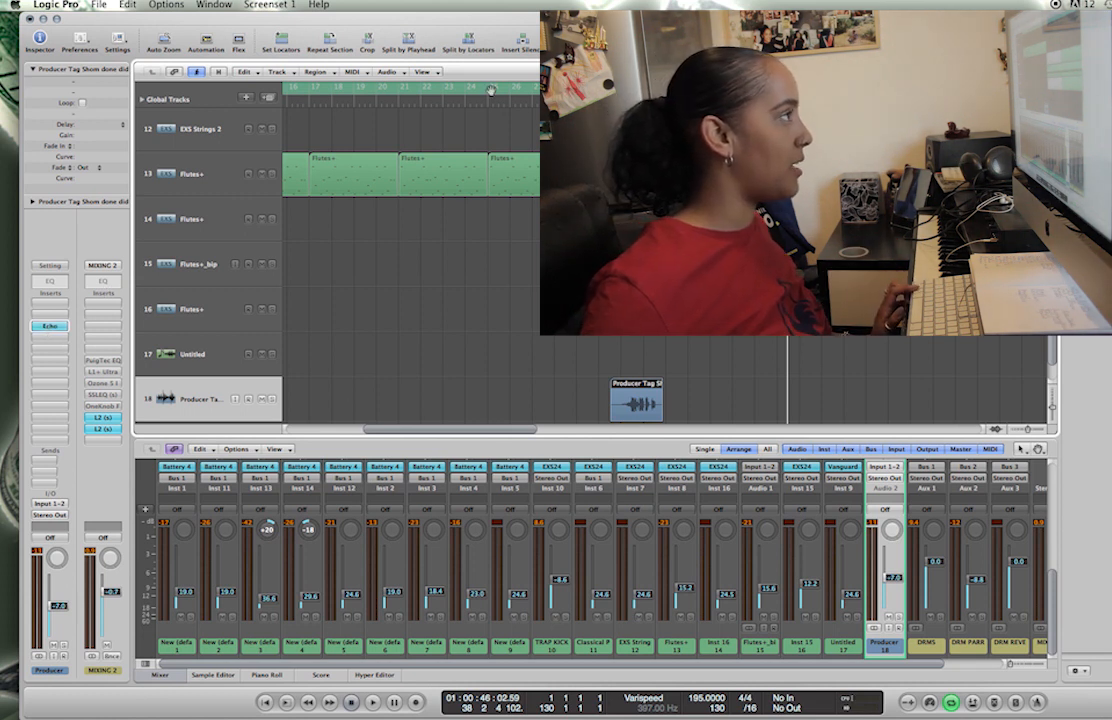
left_click(47, 327)
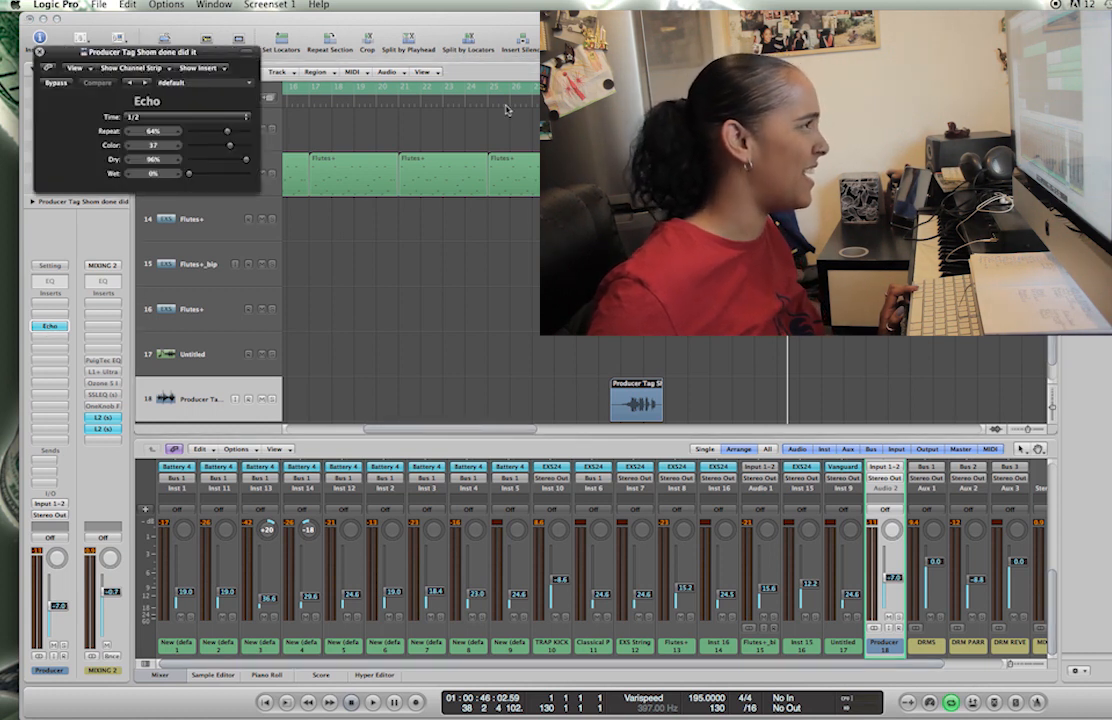
key("space")
left_click(49, 537)
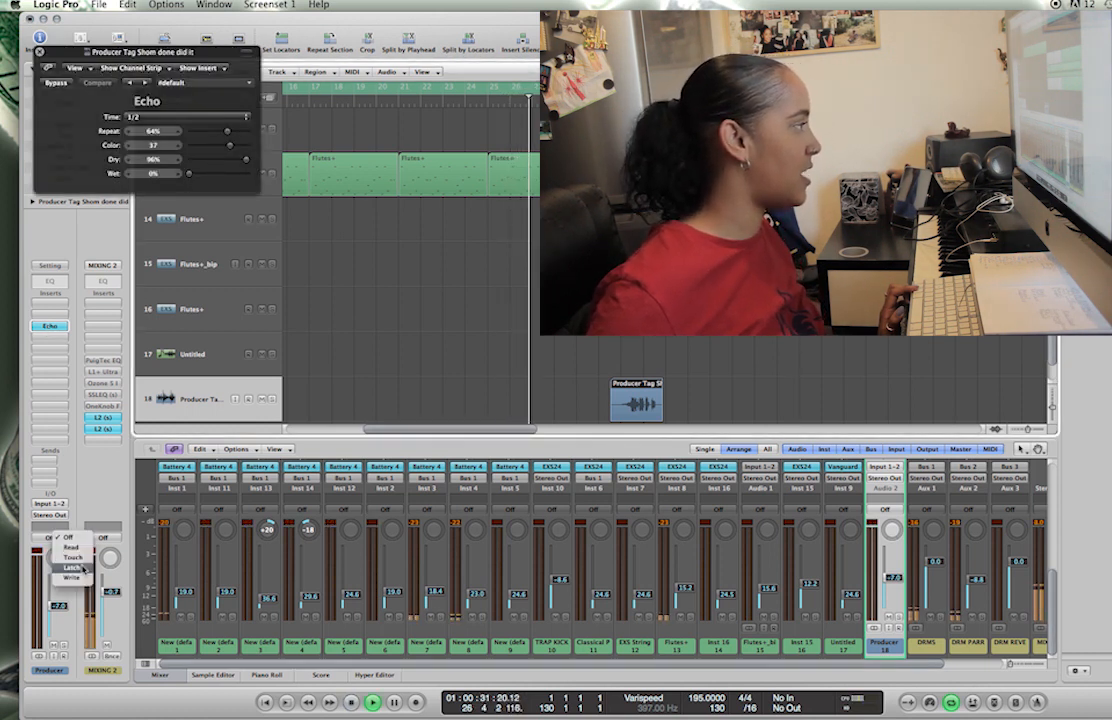
left_click(76, 558)
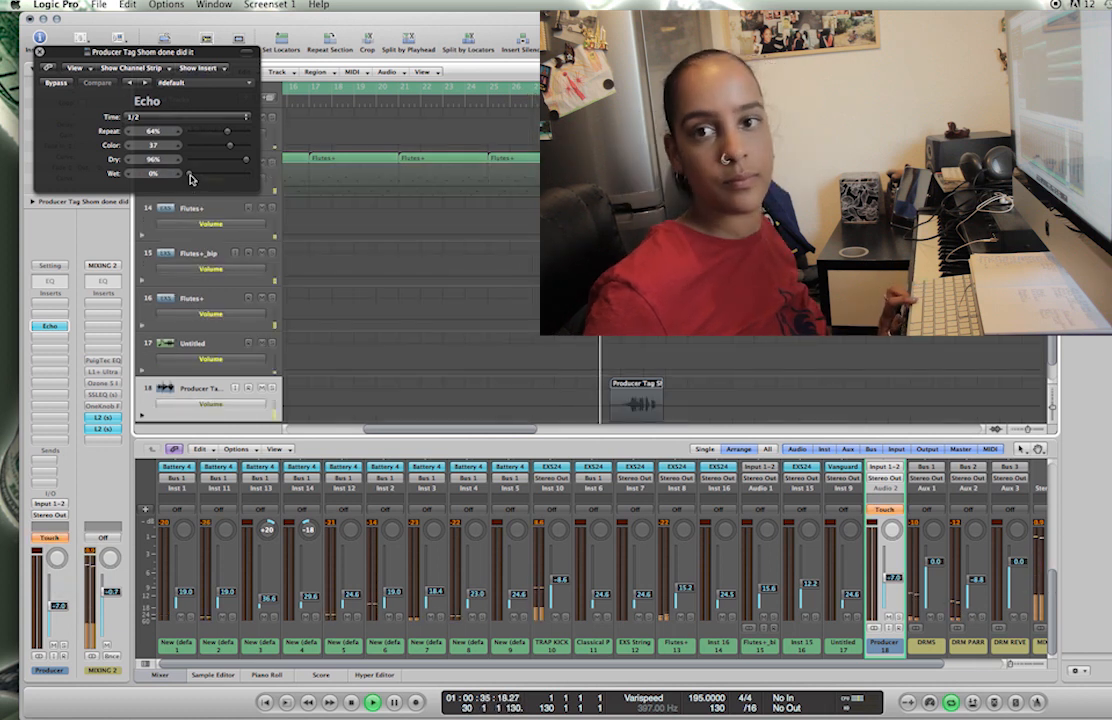
Record Echo Wet automation rising to about 73% over the tag's end and falling to 0%, and set automation to Read
left_click_drag(190, 178, 216, 179)
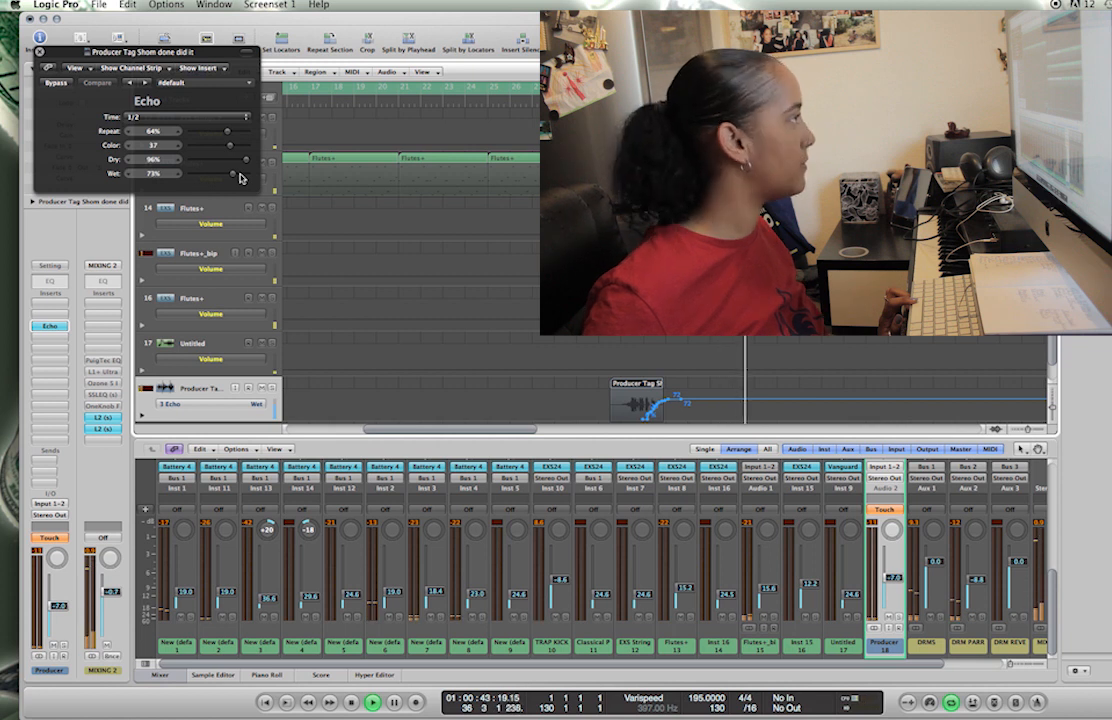
left_click(40, 51)
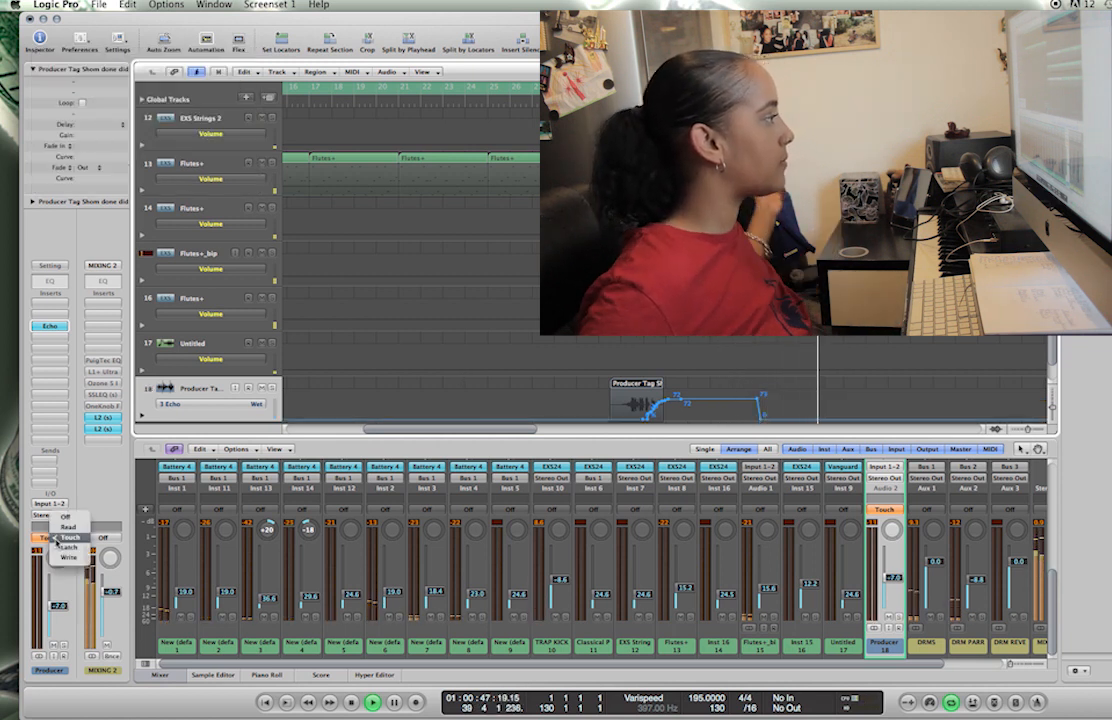
left_click(84, 526)
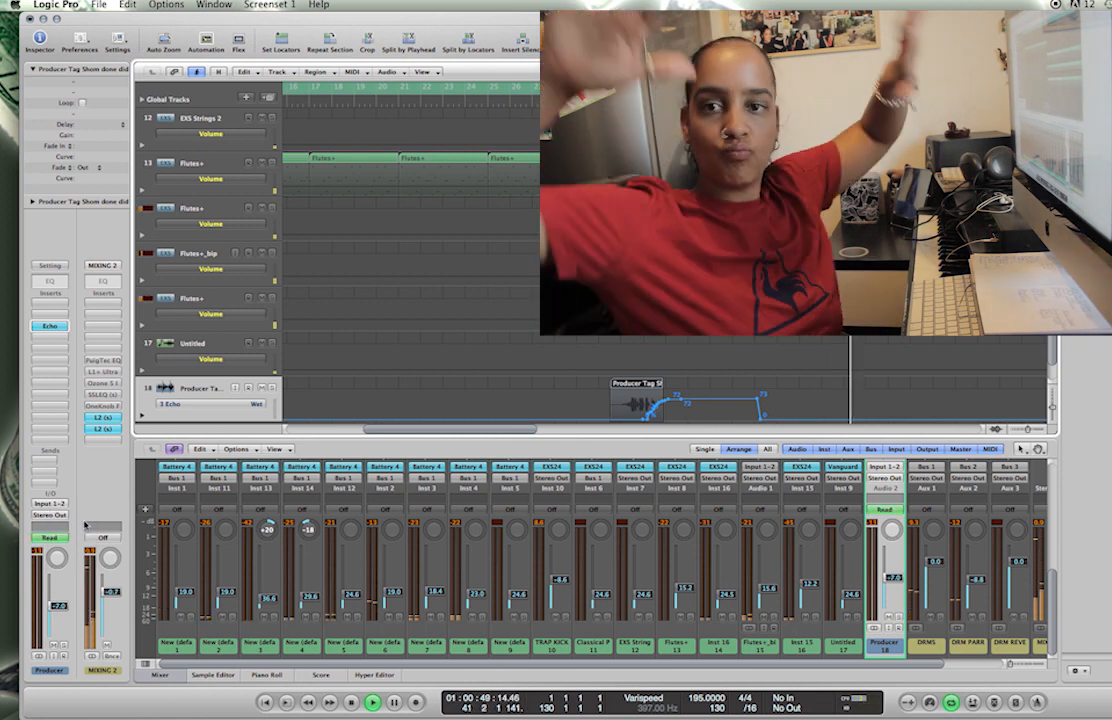